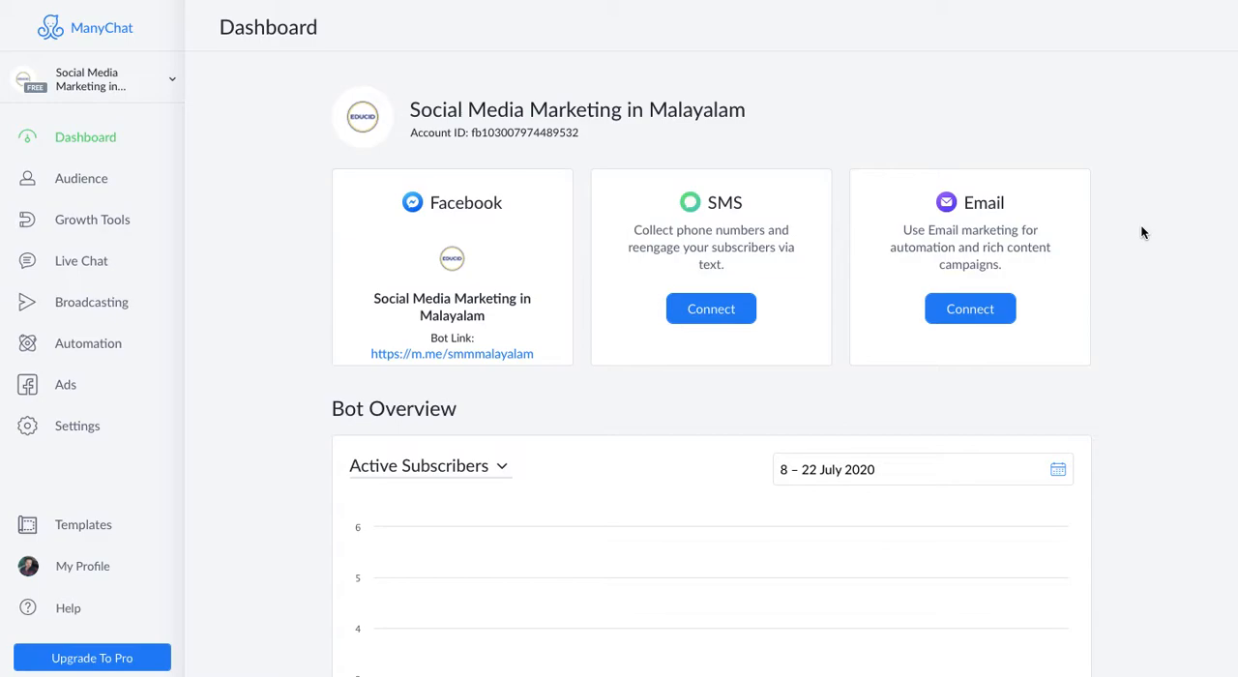
# - Open the Default Reply flow from the bot's Messenger settings
pyautogui.click(89, 432)
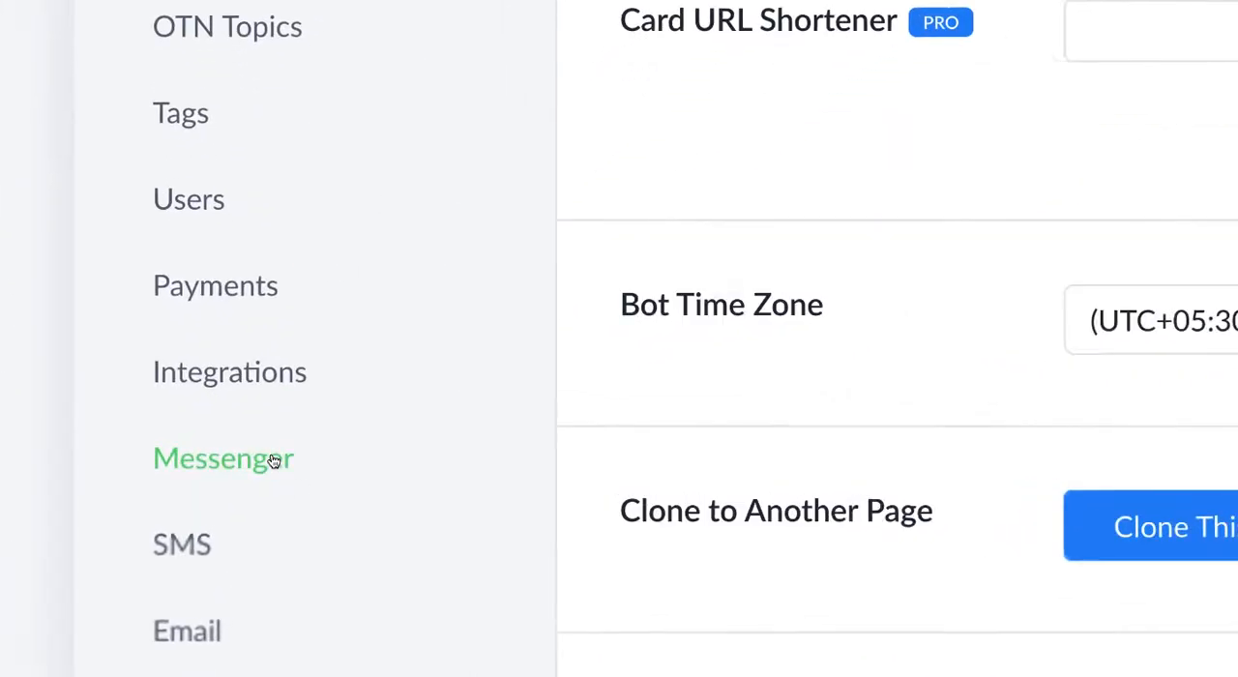
pyautogui.click(274, 460)
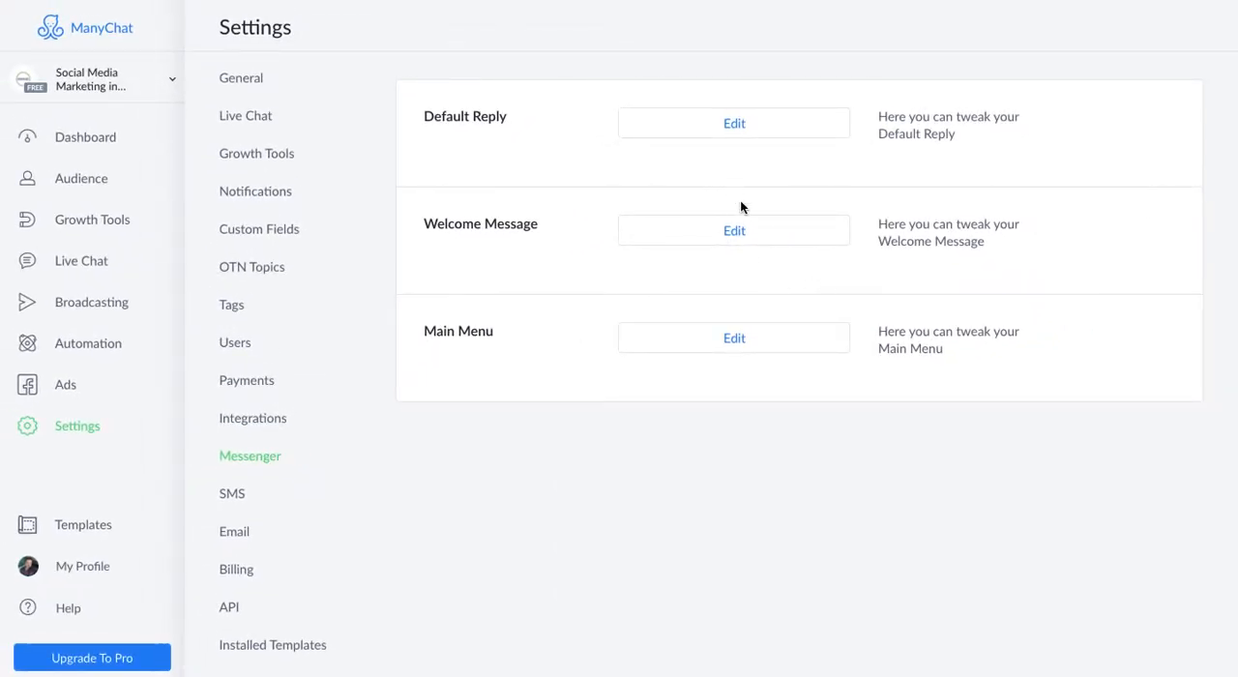
pyautogui.click(740, 241)
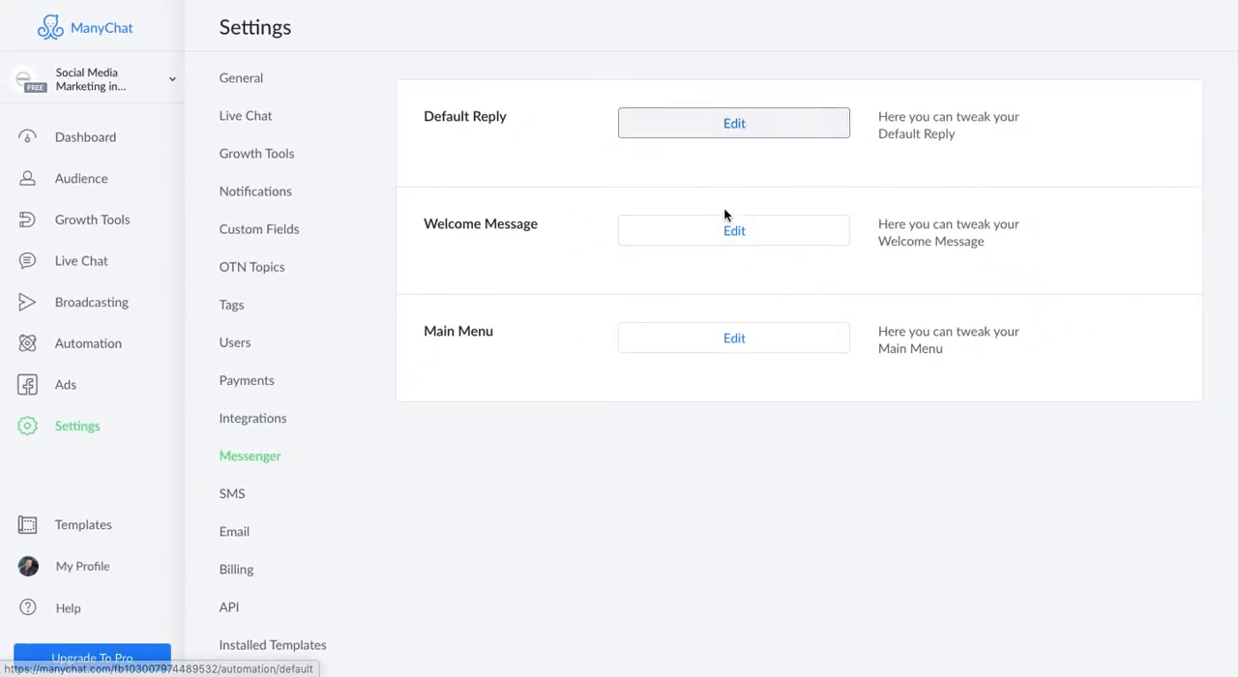
pyautogui.click(722, 120)
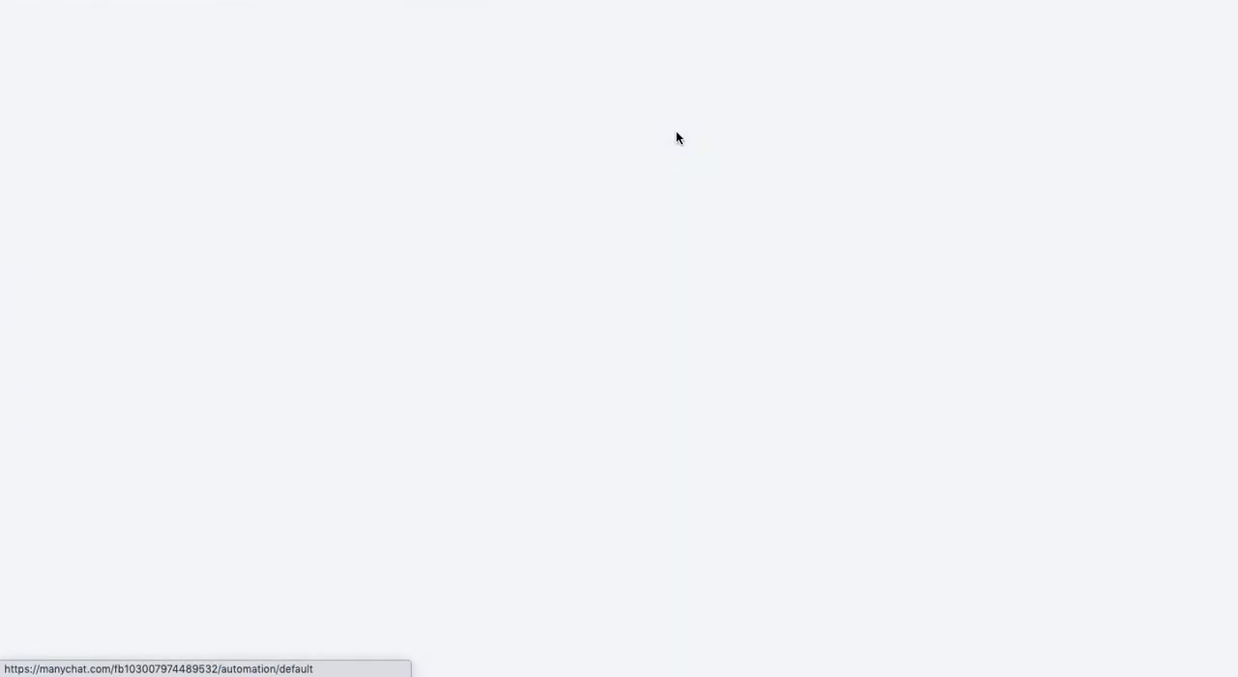
pyautogui.scroll(-2, 676, 138)
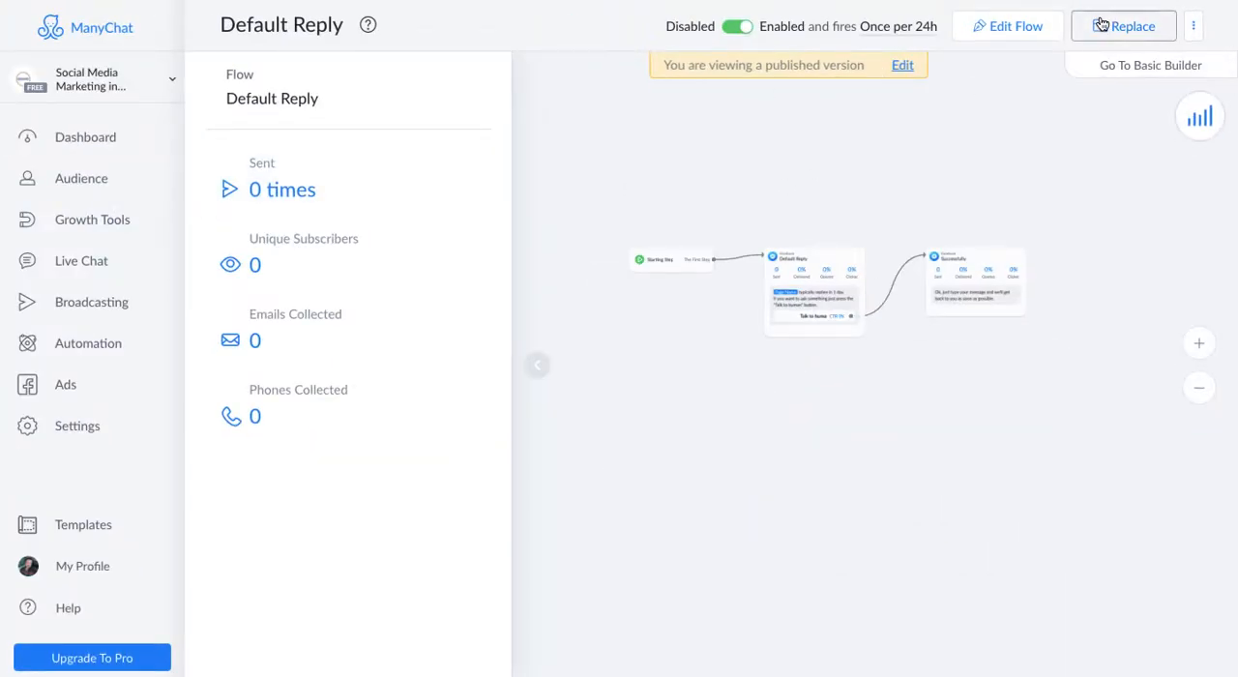
# - Delete the existing Default Reply flow
pyautogui.click(1193, 29)
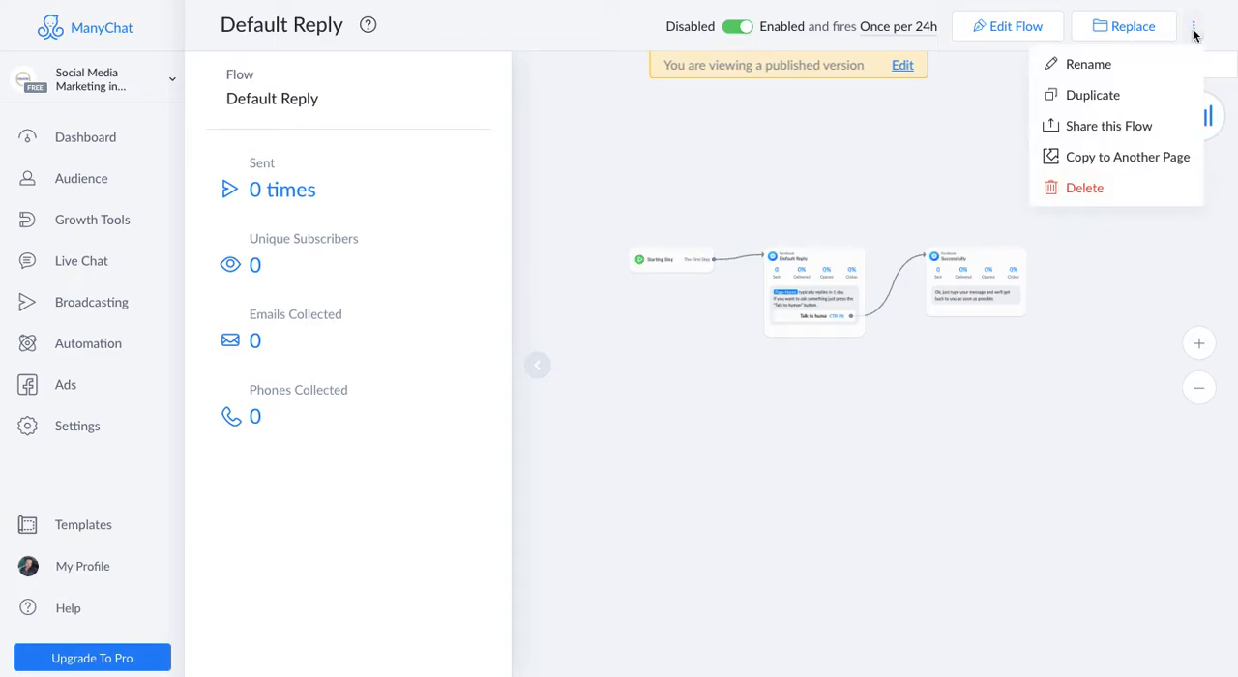
pyautogui.click(1090, 193)
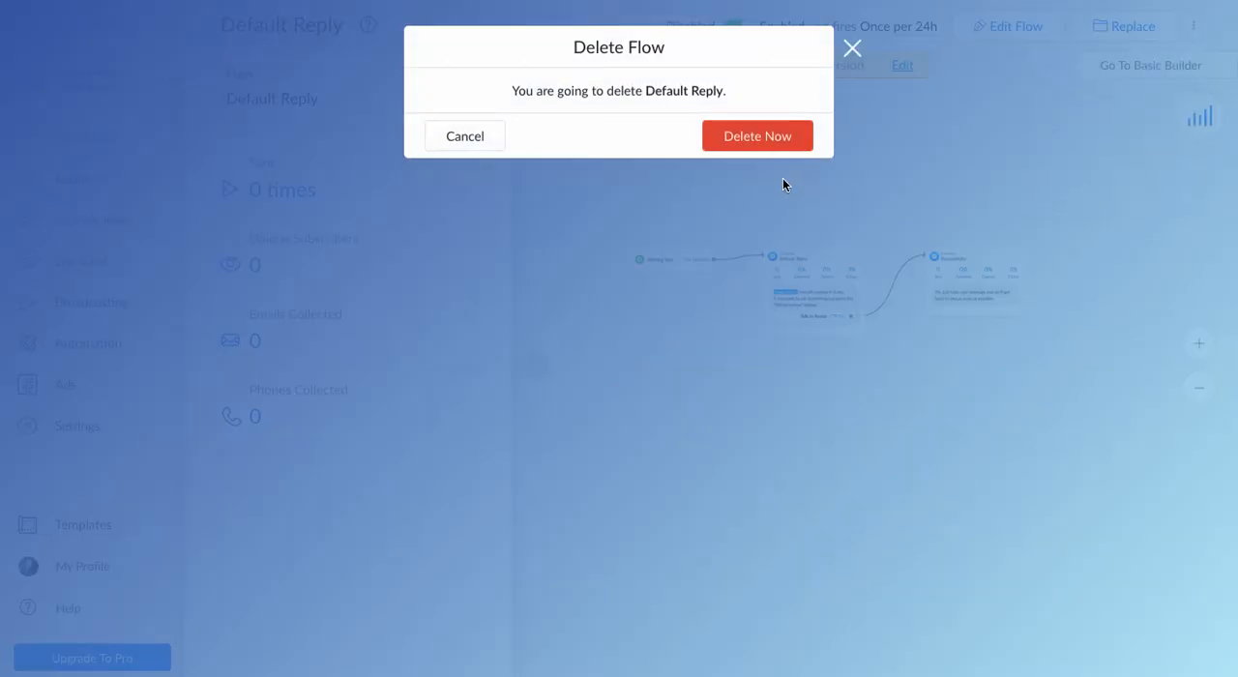
pyautogui.click(729, 136)
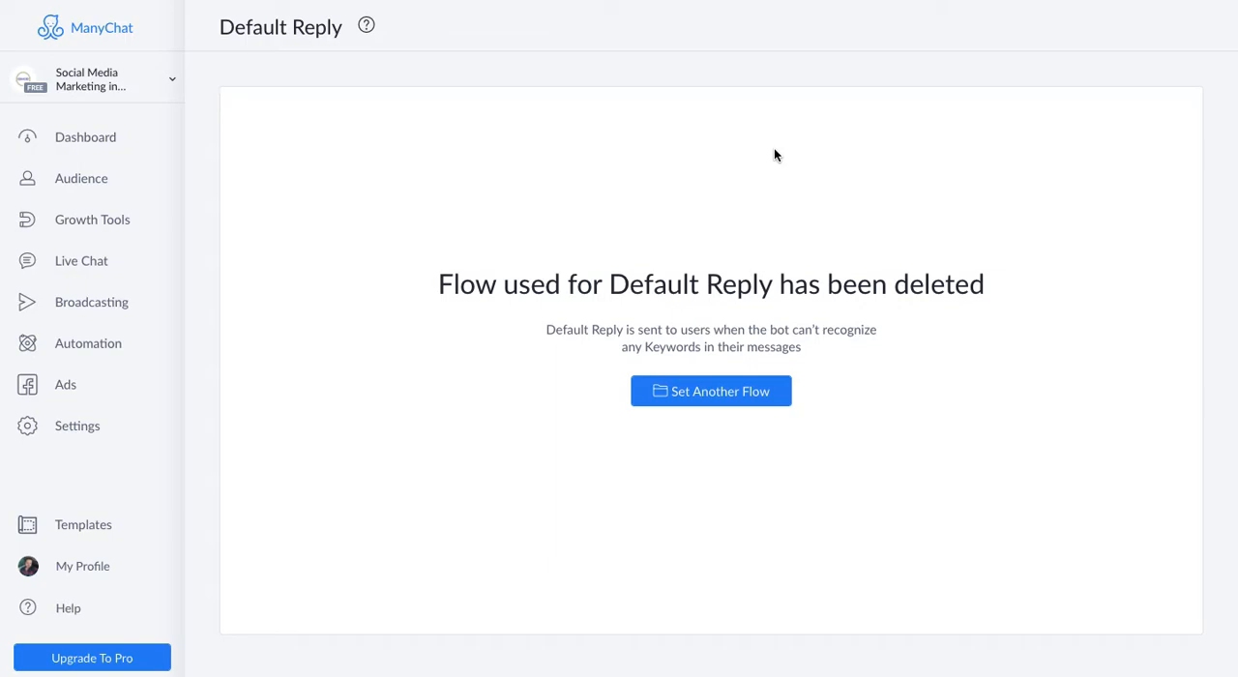
# - Set another flow for the default reply by creating a new flow named "default reply"
pyautogui.click(694, 393)
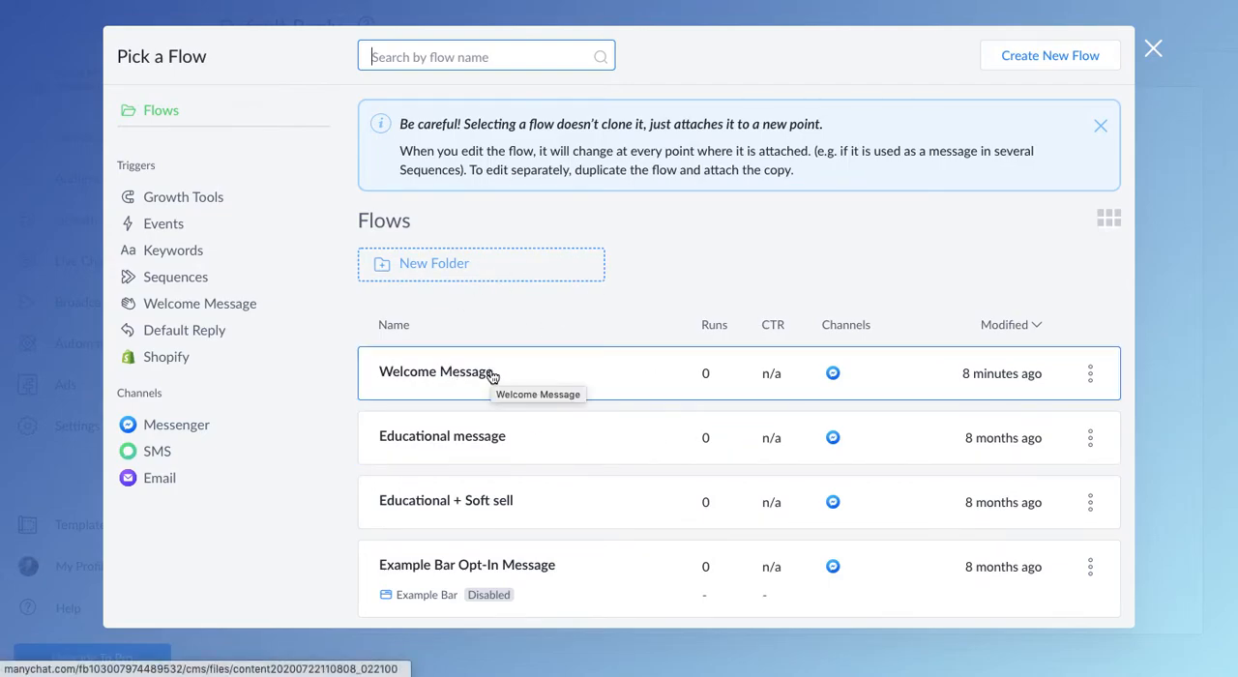
pyautogui.click(1059, 56)
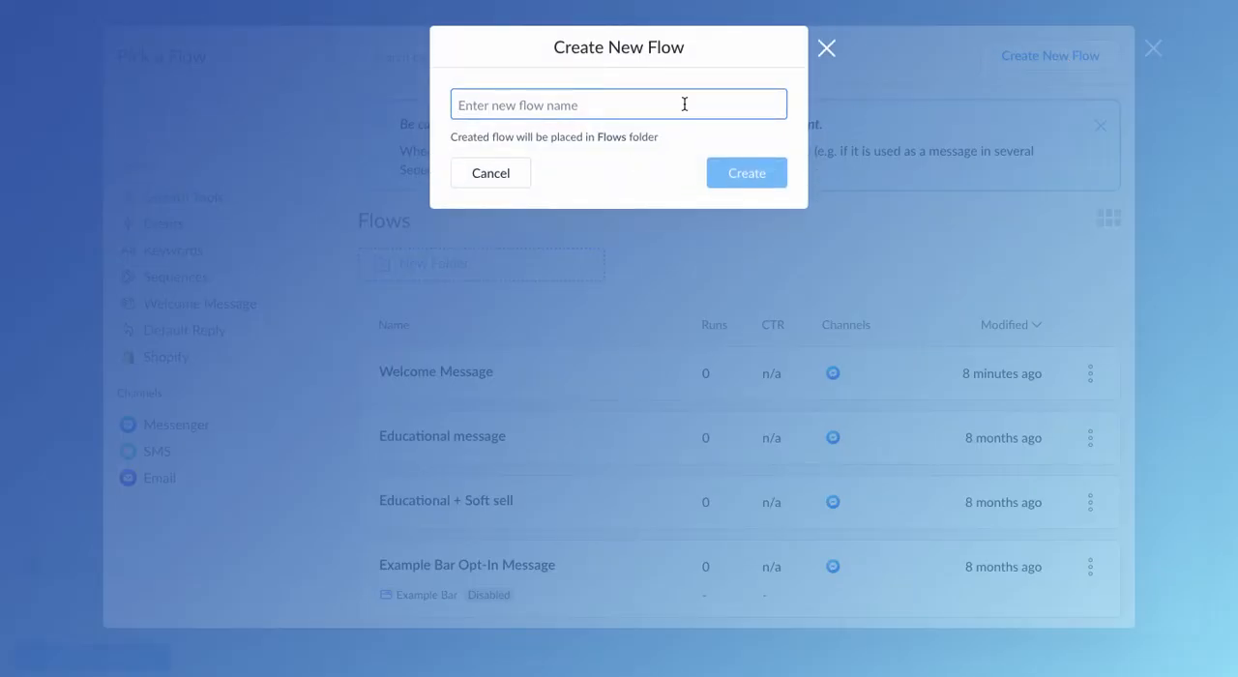
pyautogui.write('default re')
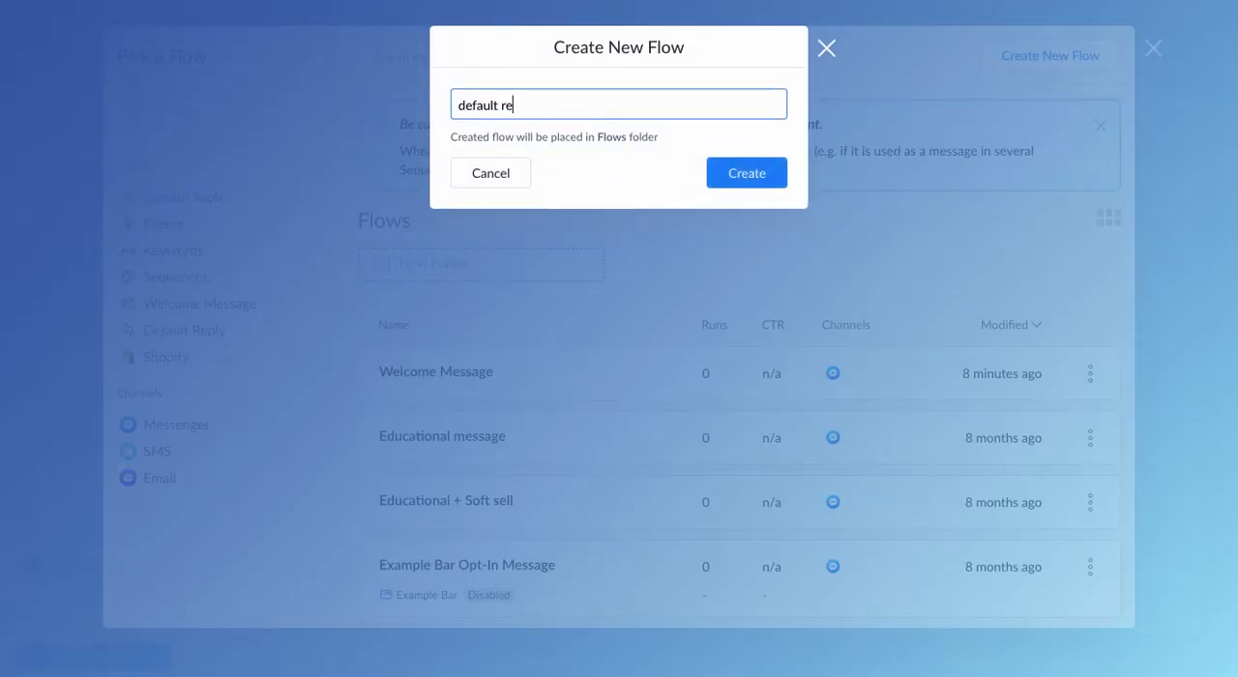
pyautogui.write('[ply')
pyautogui.click(724, 180)
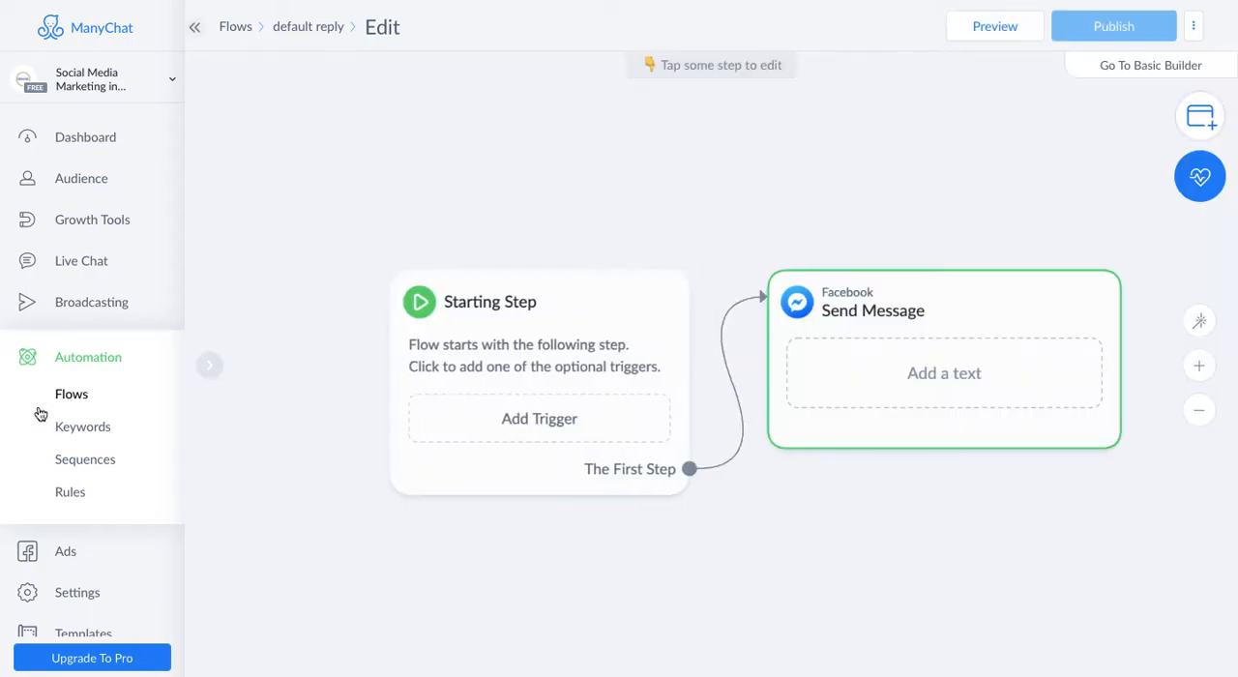
# - Write "Thank you for your message, we'll reply you soon" as the text of the Send Message step
pyautogui.click(1002, 367)
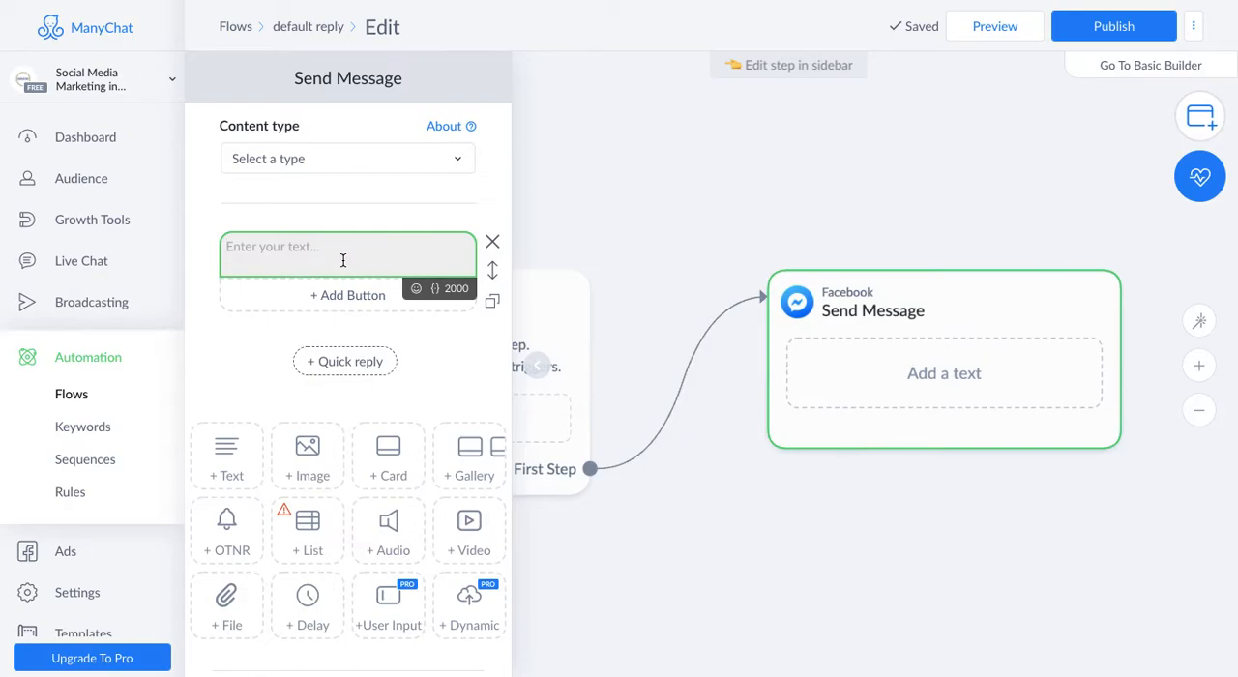
pyautogui.write('Than')
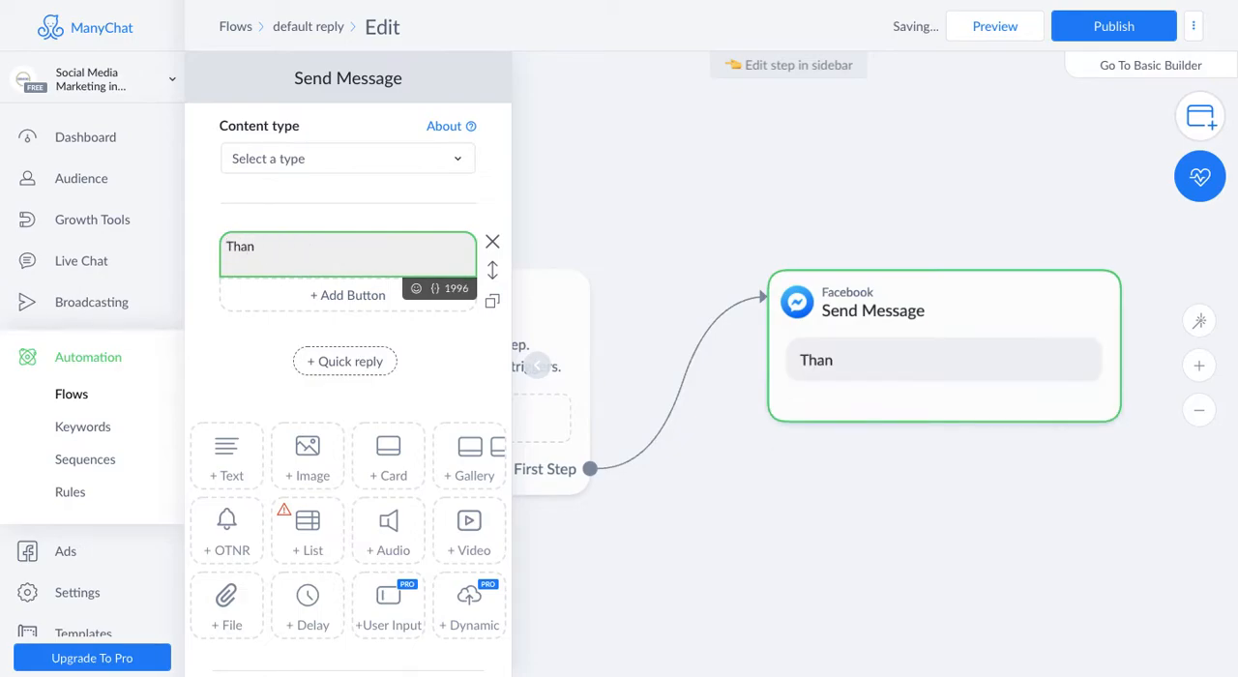
pyautogui.write('k you for your messa')
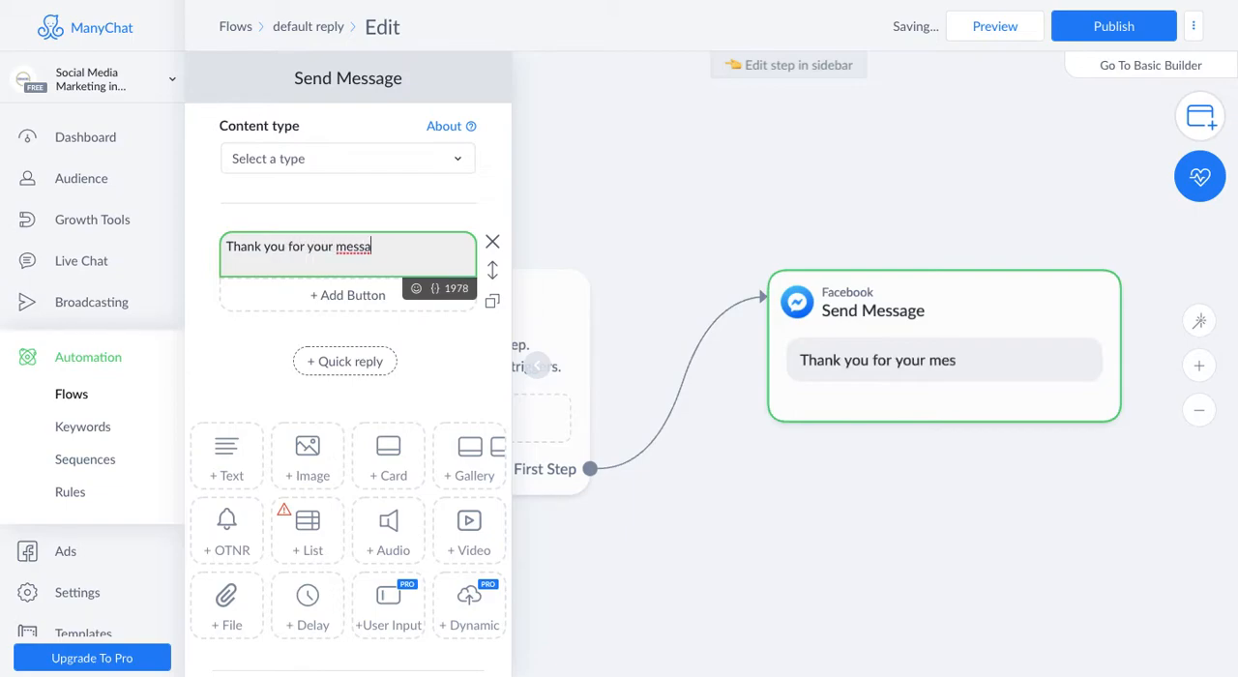
pyautogui.write("ge, we'll repl")
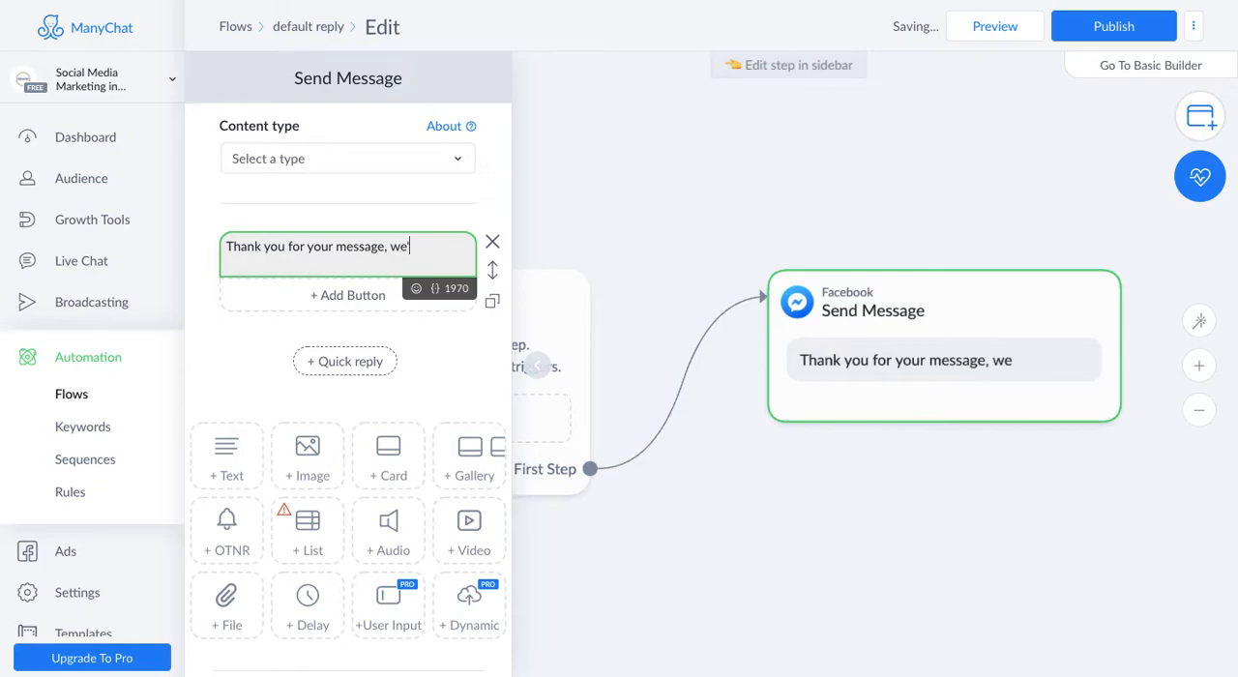
pyautogui.write('y you soon')
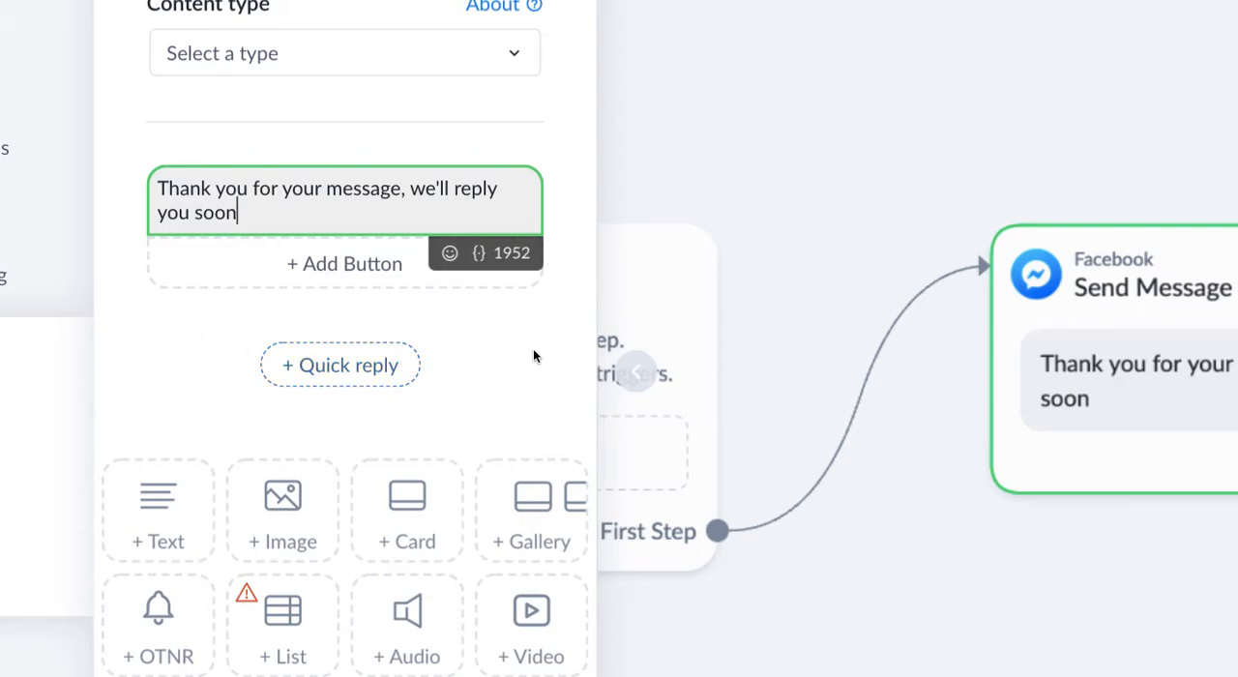
# - Add a quick reply labelled "How much it cost" beneath the thank-you message
pyautogui.click(350, 379)
pyautogui.click(310, 363)
pyautogui.write('Ho')
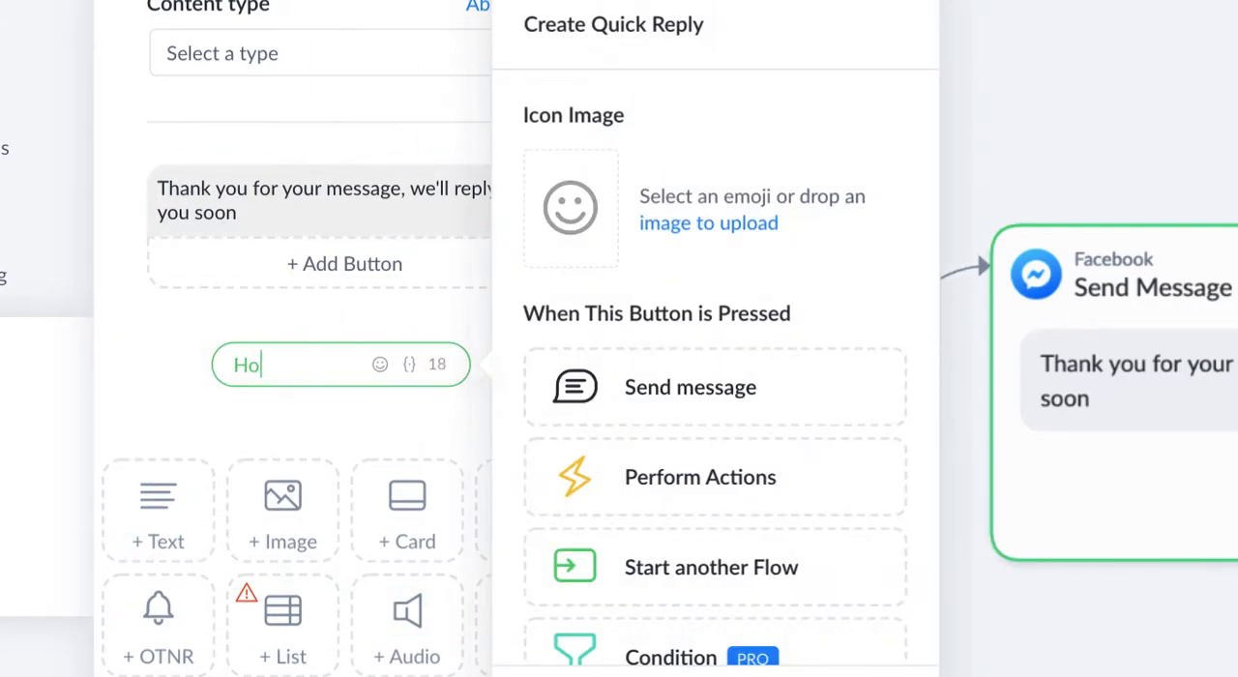
pyautogui.write('w much it ')
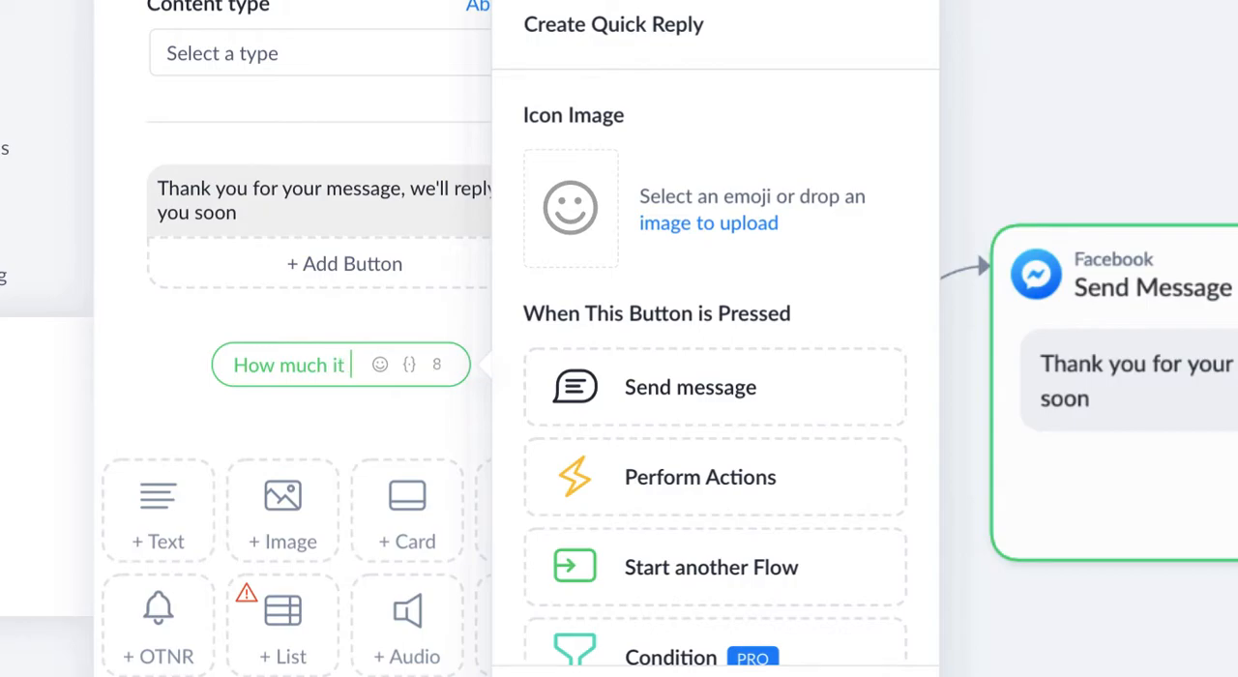
pyautogui.write('cost')
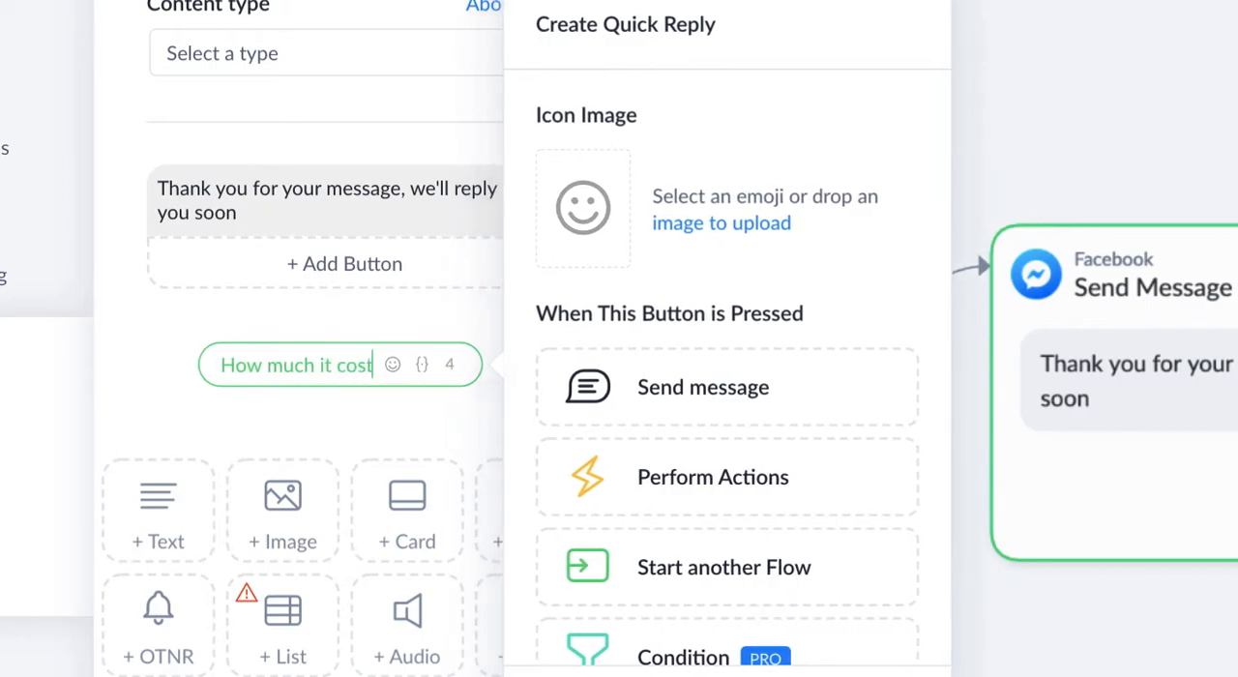
pyautogui.click(164, 343)
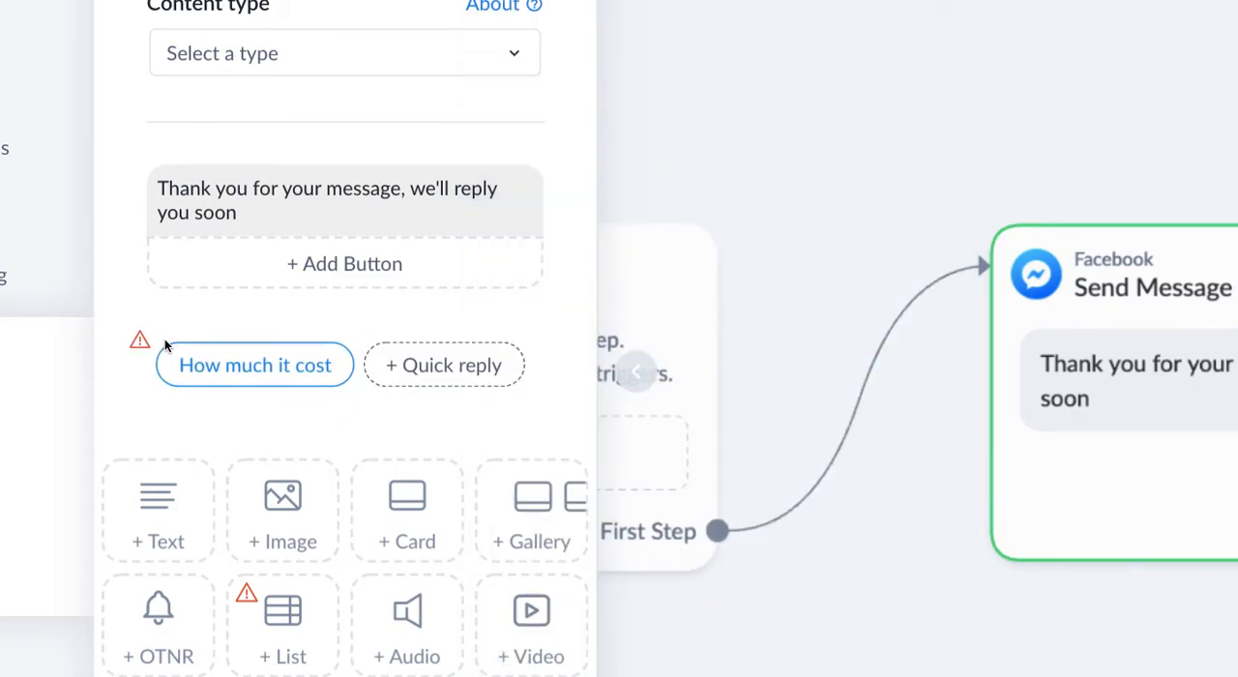
# - Give the "How much it cost" quick reply the smiling face with sunglasses emoji as its icon
pyautogui.click(206, 373)
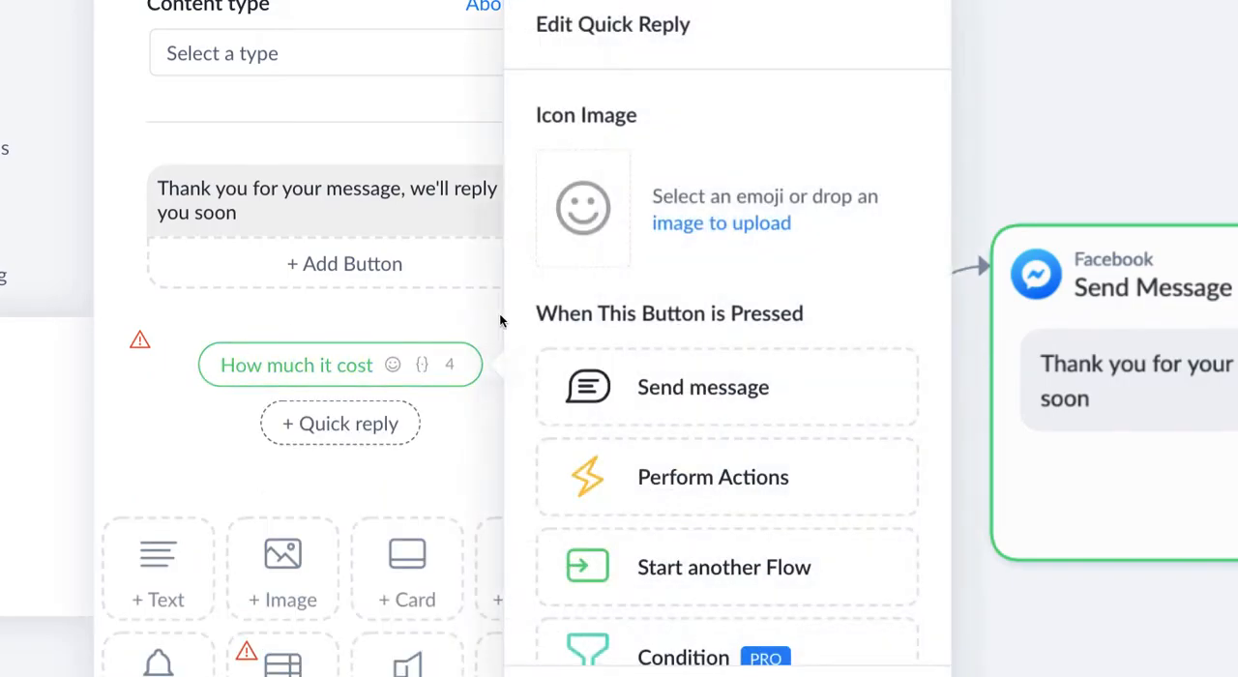
pyautogui.click(580, 211)
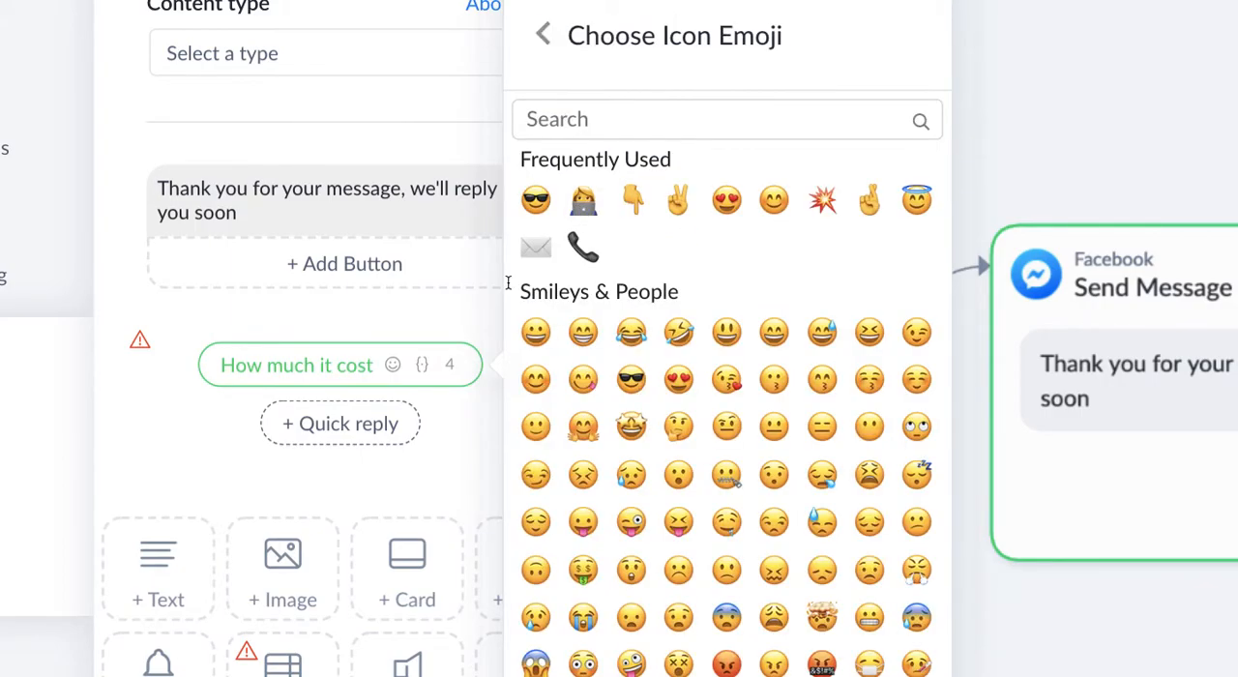
pyautogui.click(532, 205)
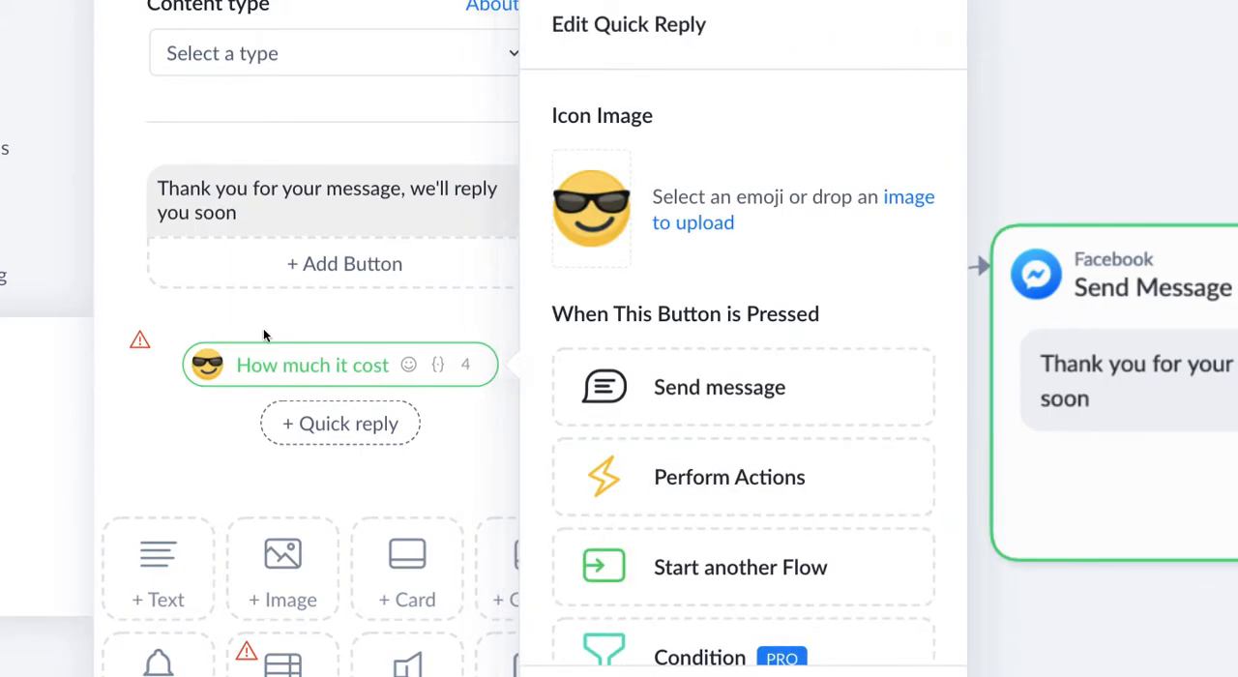
pyautogui.click(198, 314)
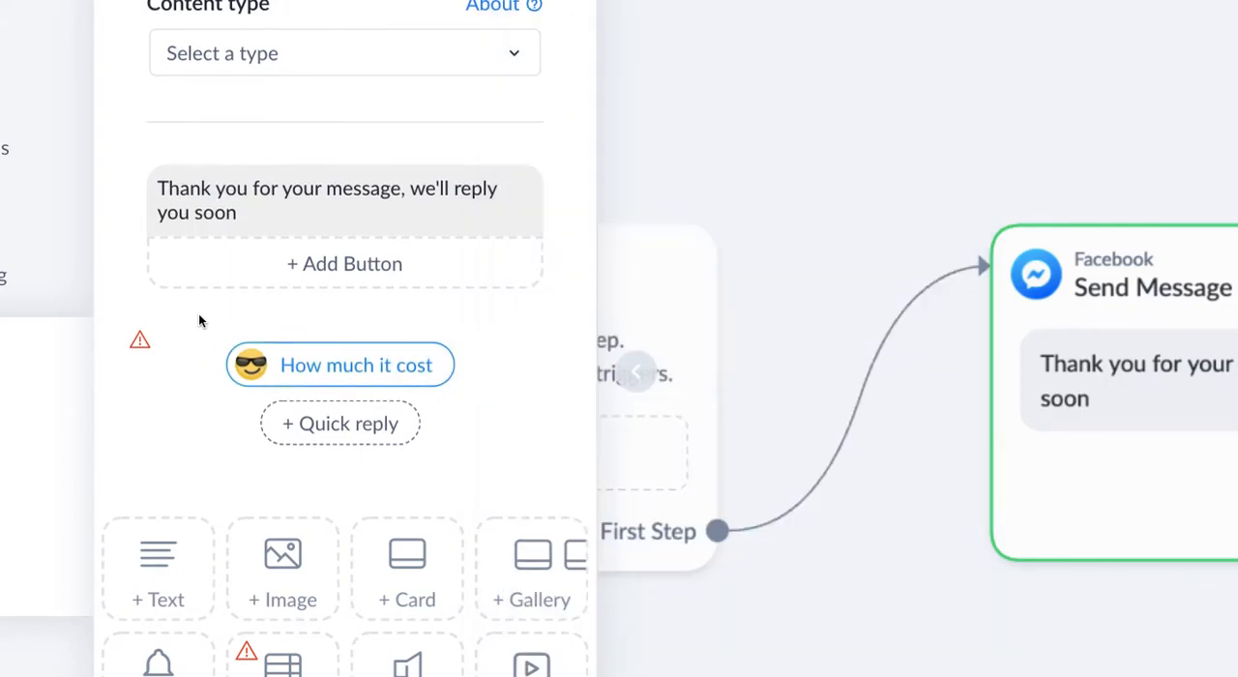
# - Make the "How much it cost" quick reply send a new message and open that message for editing
pyautogui.click(332, 376)
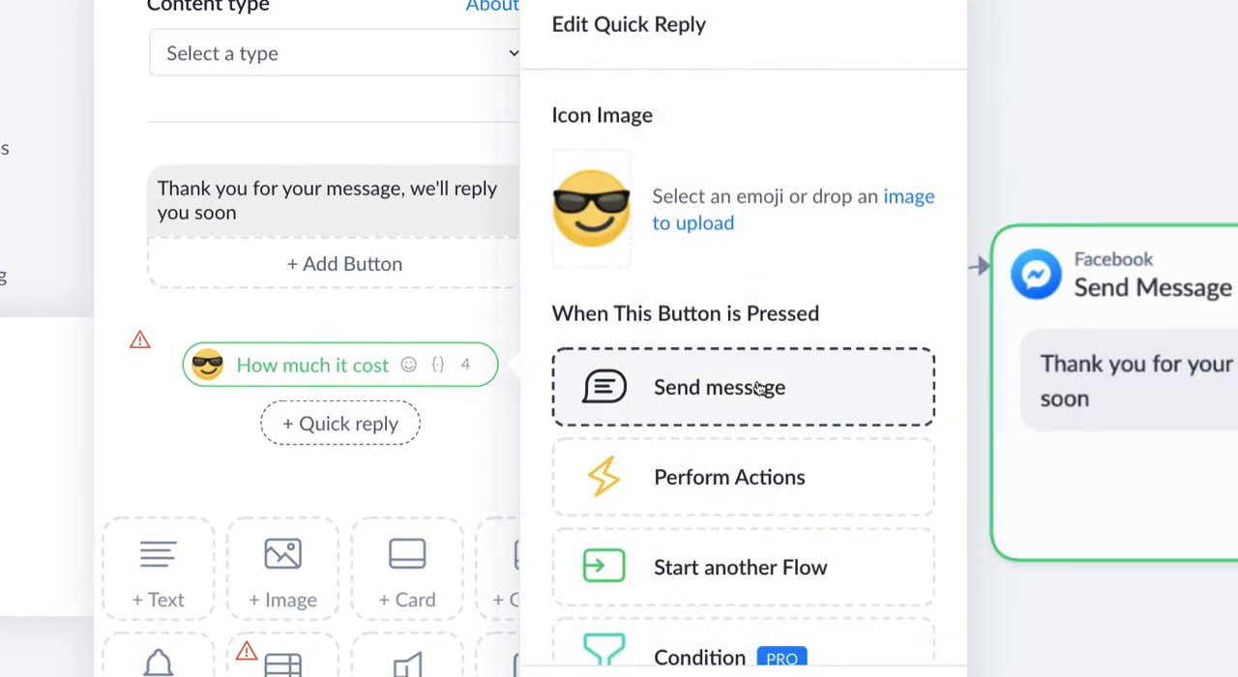
pyautogui.scroll(-2, 758, 387)
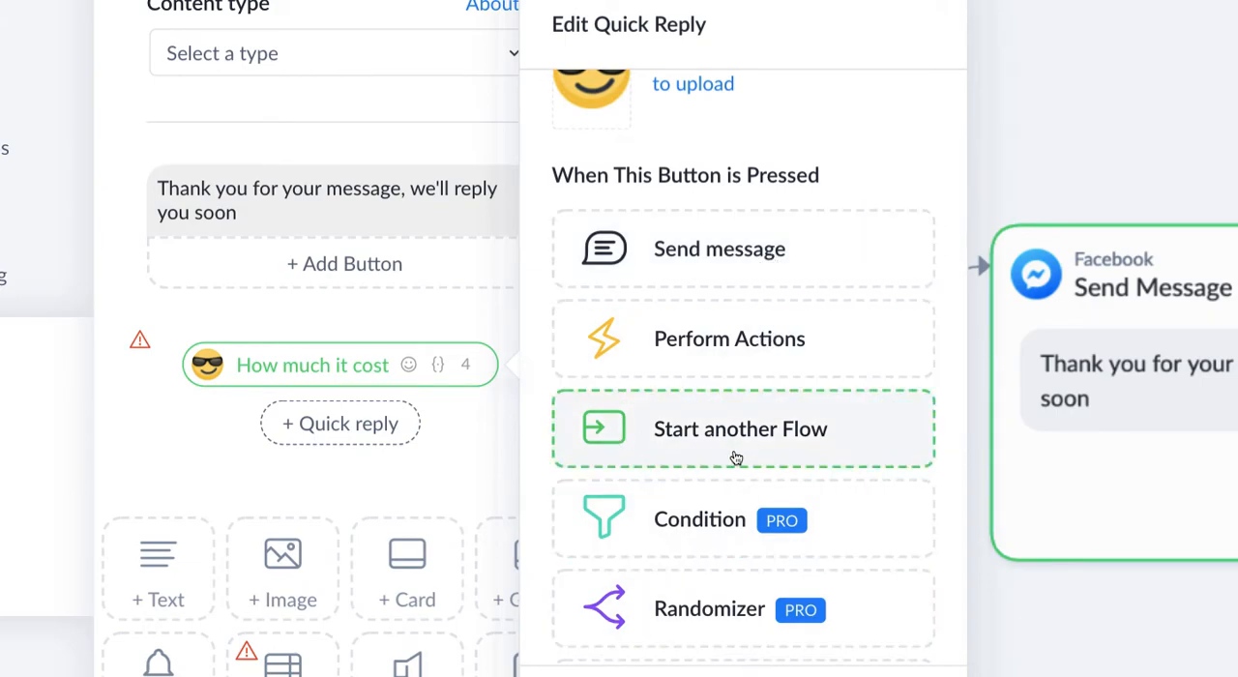
pyautogui.scroll(-5, 735, 458)
pyautogui.scroll(7, 735, 461)
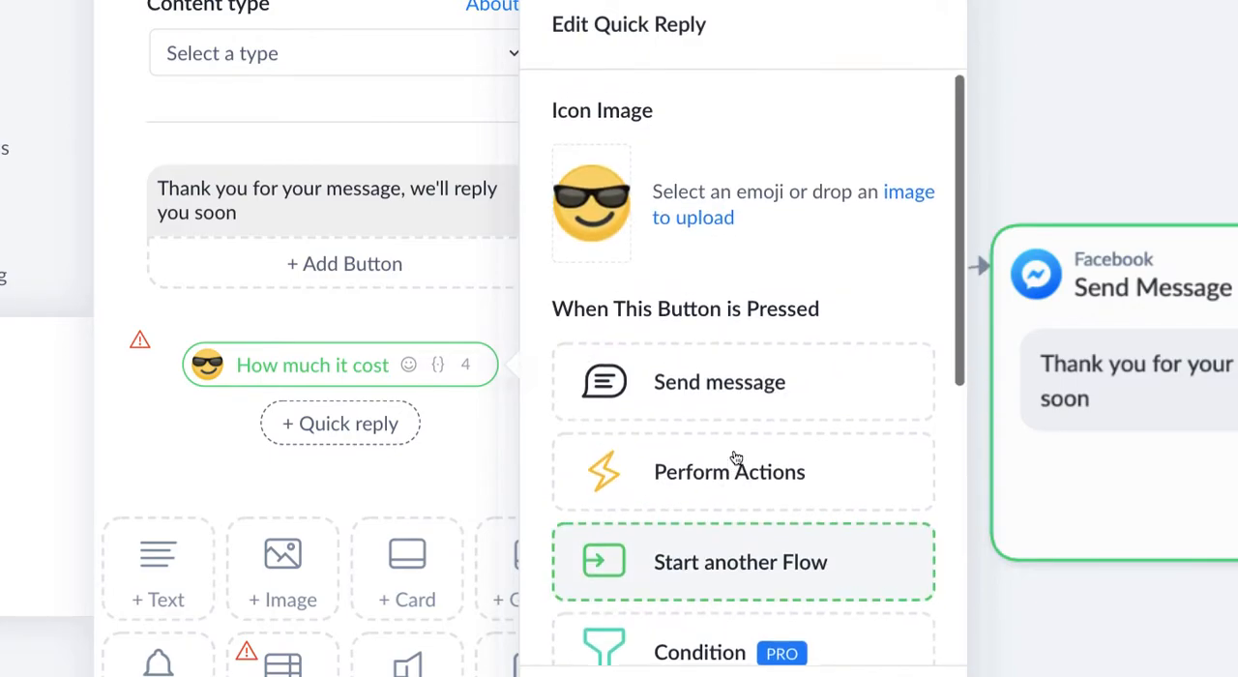
pyautogui.click(723, 385)
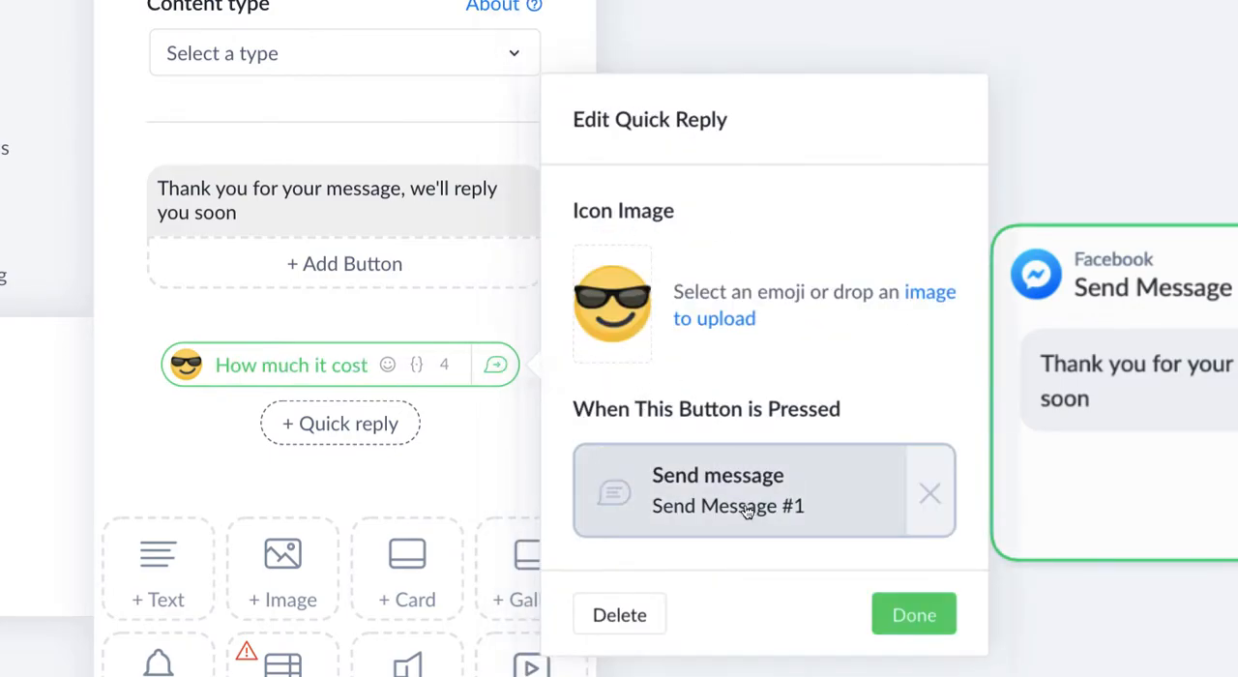
pyautogui.click(746, 506)
# - Enter "it cost around 10000, and you'll get support of on eyar for FREE!" as the text of the new message
pyautogui.click(352, 203)
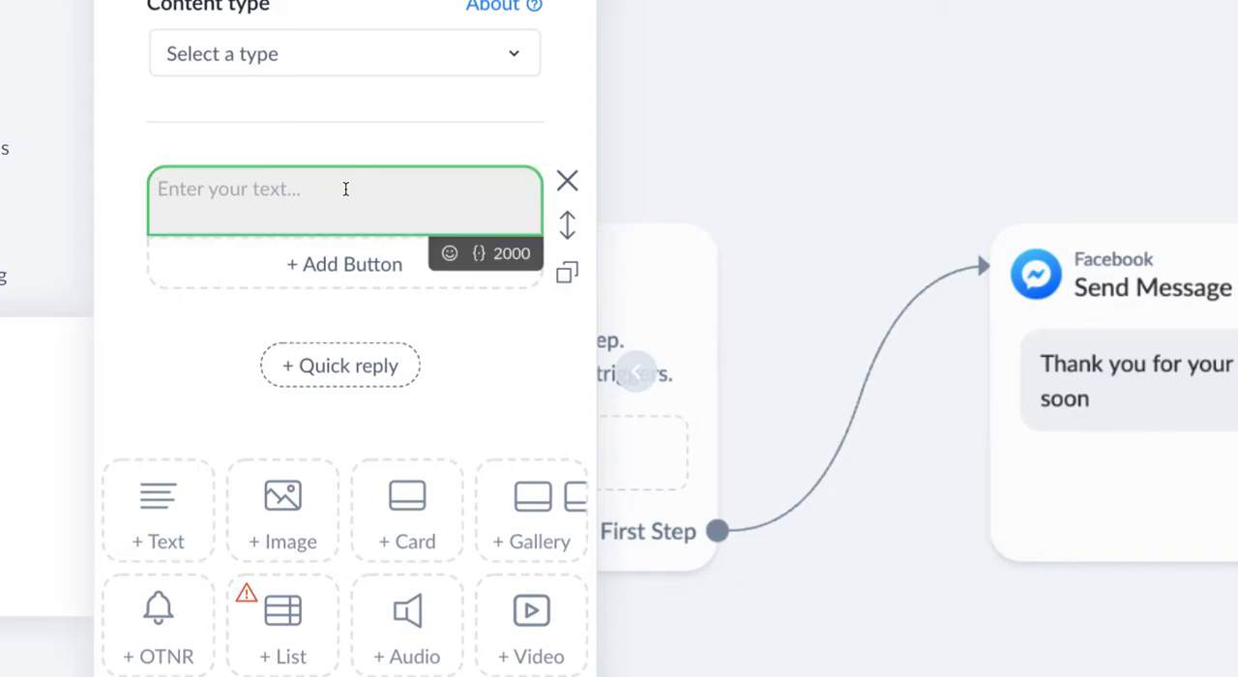
pyautogui.write('it cos')
pyautogui.press('BackSpace')
pyautogui.write('st')
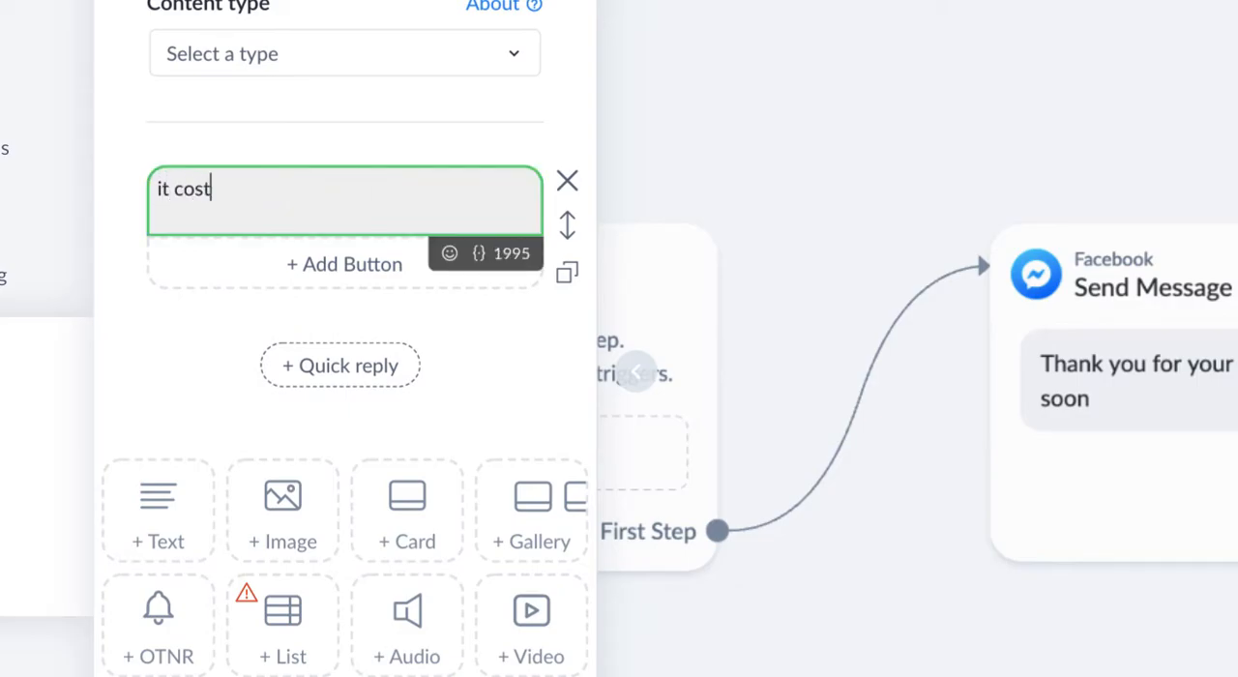
pyautogui.write(' around 10000')
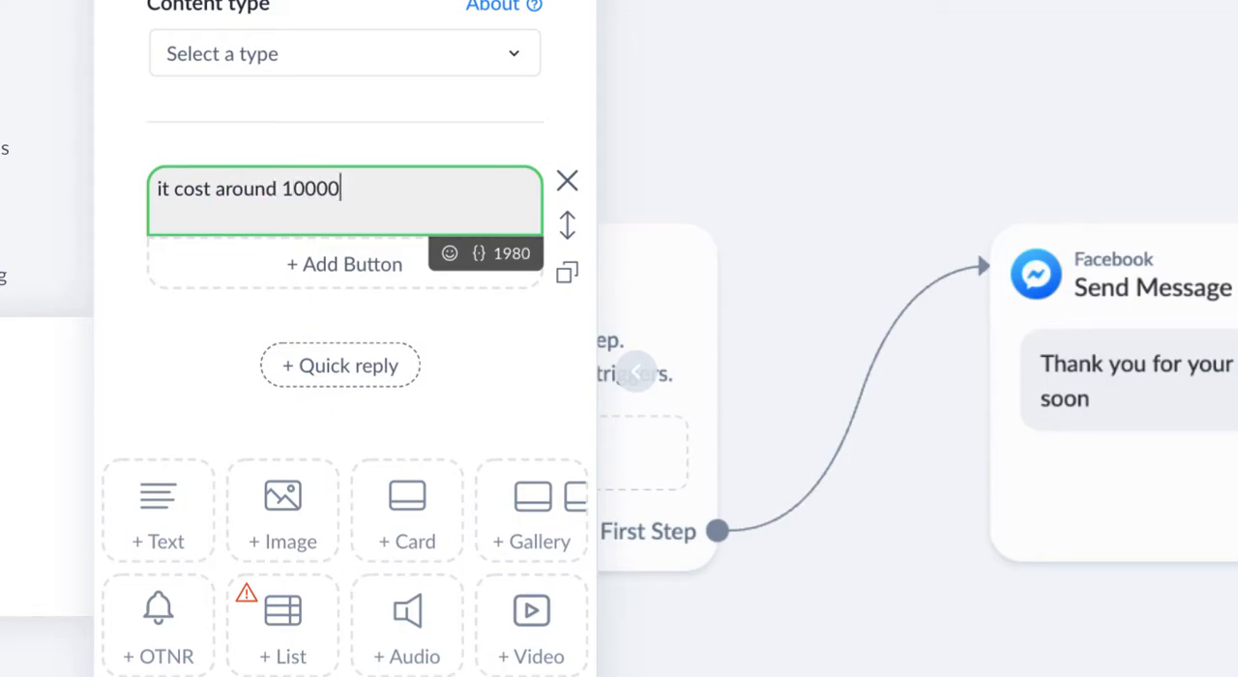
pyautogui.write(", and you'll get sup")
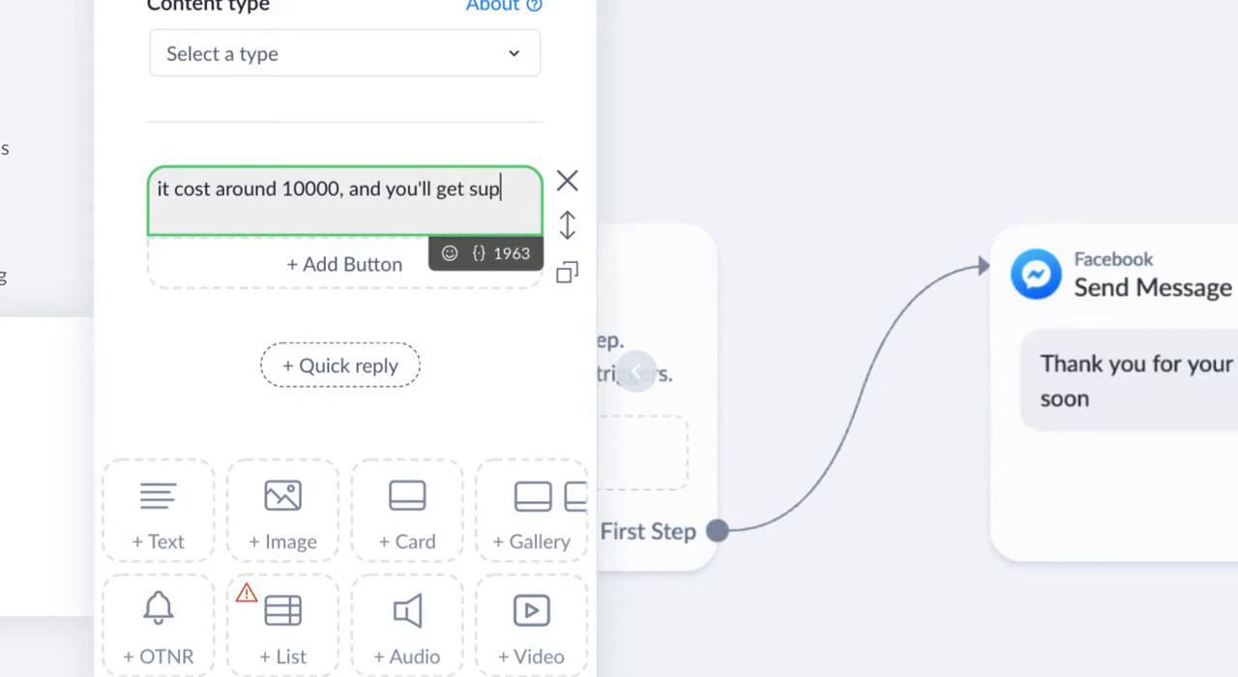
pyautogui.write('port of on eyar for fr')
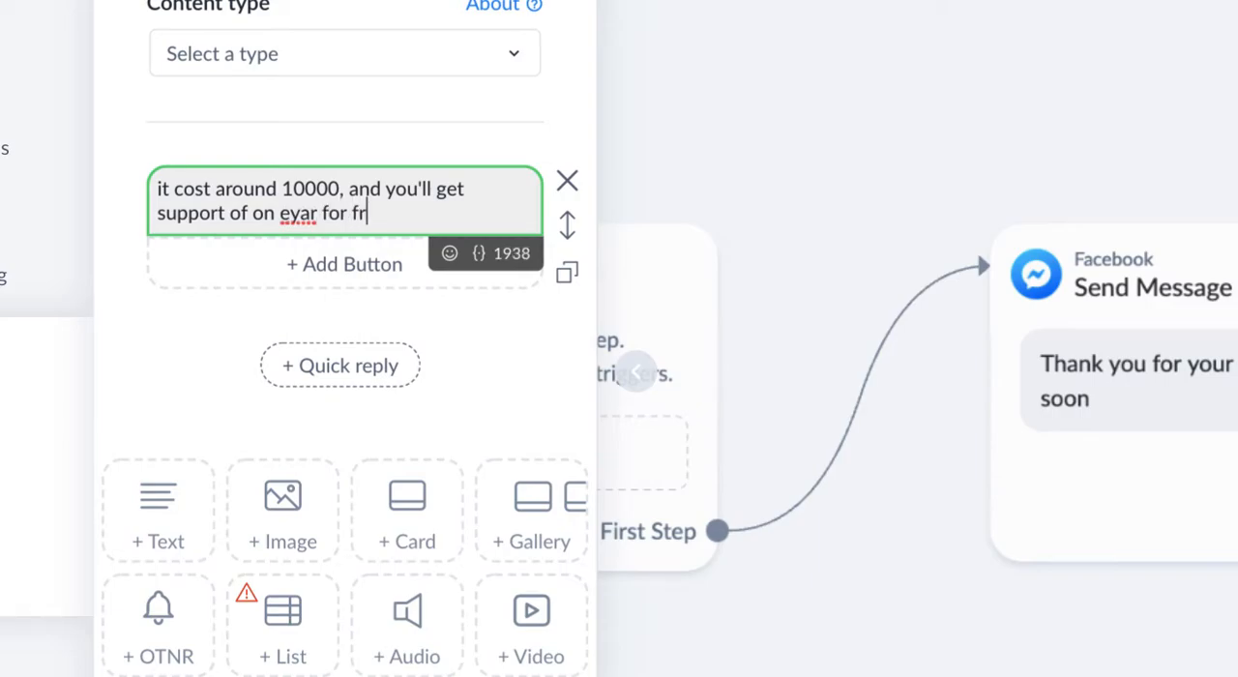
pyautogui.press('BackSpace')
pyautogui.press('BackSpace')
pyautogui.write('FREE!')
# - Correct the misspelled "eyar" to "year" in the cost message's text
pyautogui.click(308, 215)
pyautogui.press('BackSpace')
pyautogui.press('BackSpace')
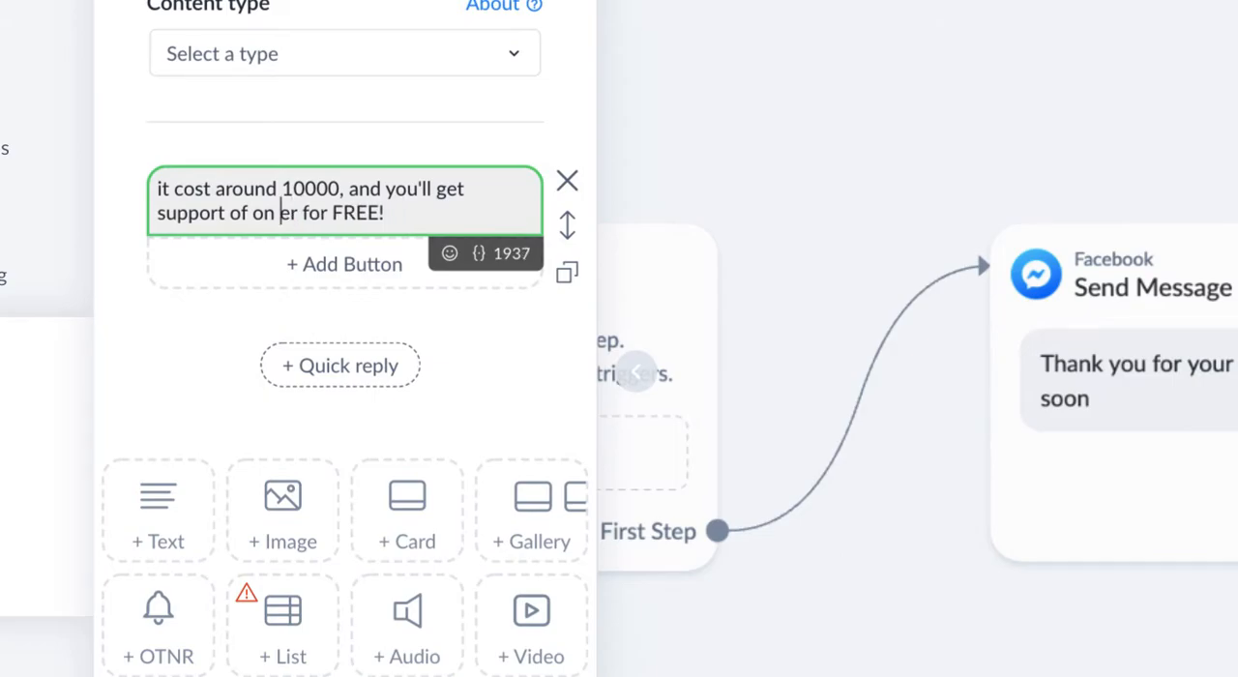
pyautogui.write('ye')
pyautogui.press('Right')
pyautogui.press('BackSpace')
pyautogui.write('a')
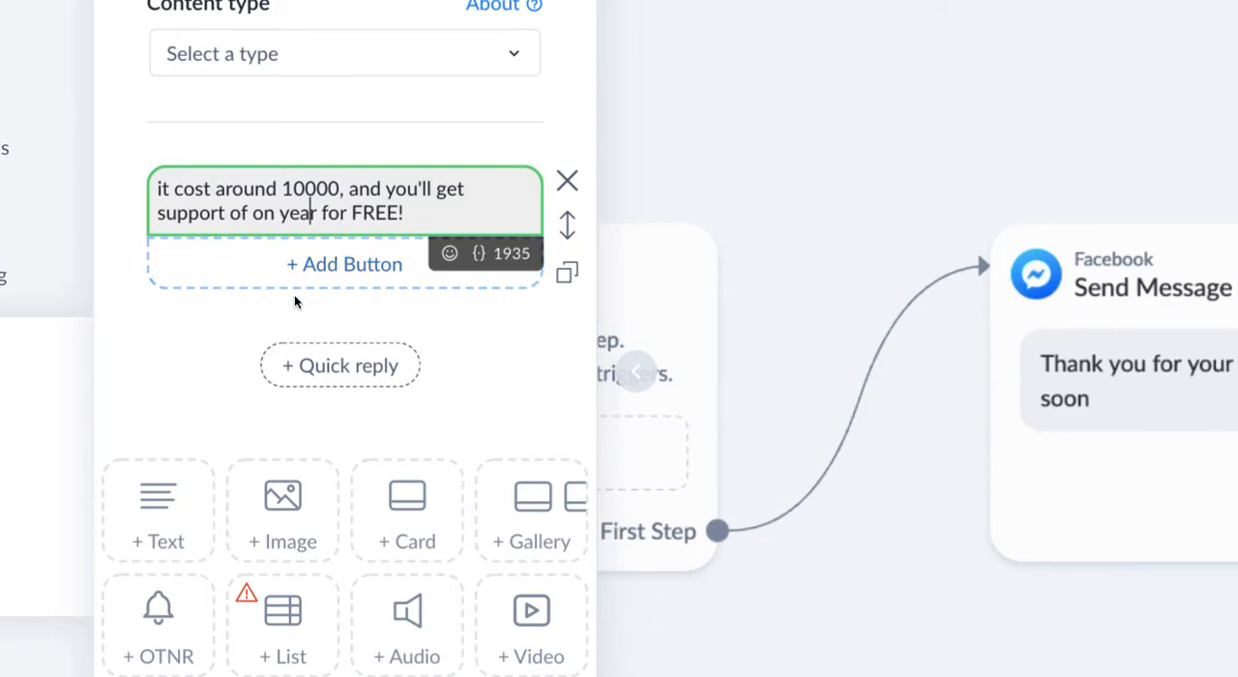
pyautogui.click(162, 332)
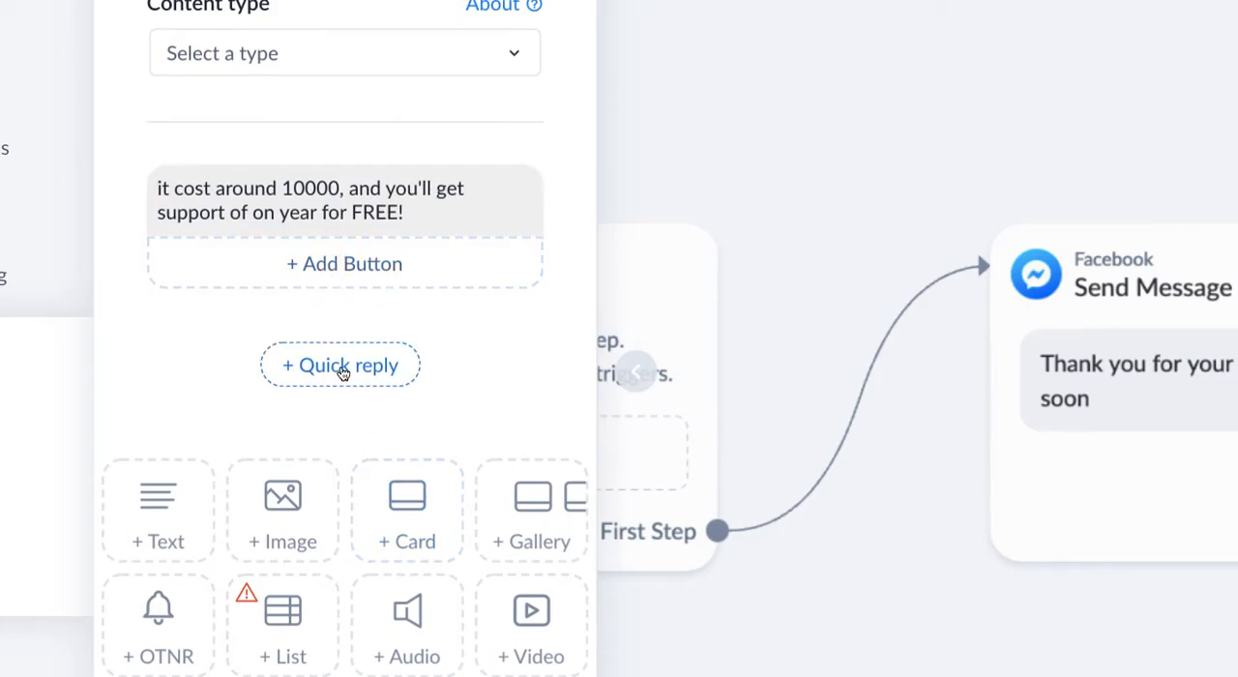
# - Add a button titled "YOu need more answer?" beneath the cost message
pyautogui.click(368, 270)
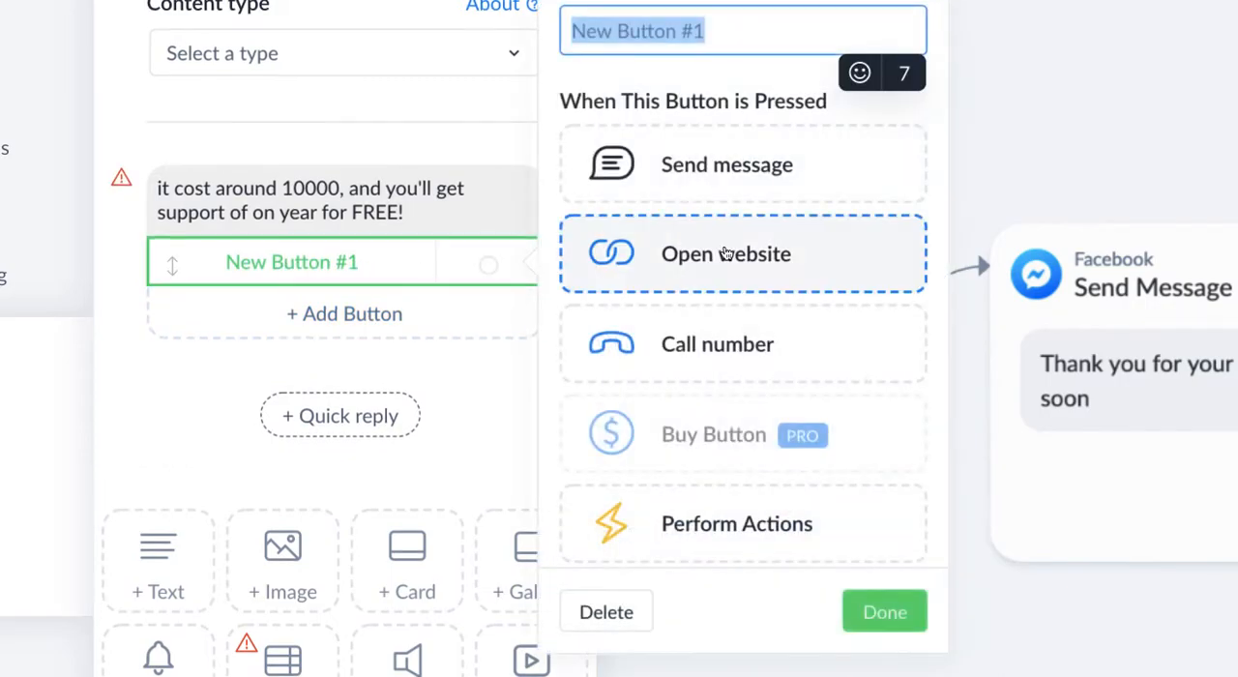
pyautogui.write('YOu ')
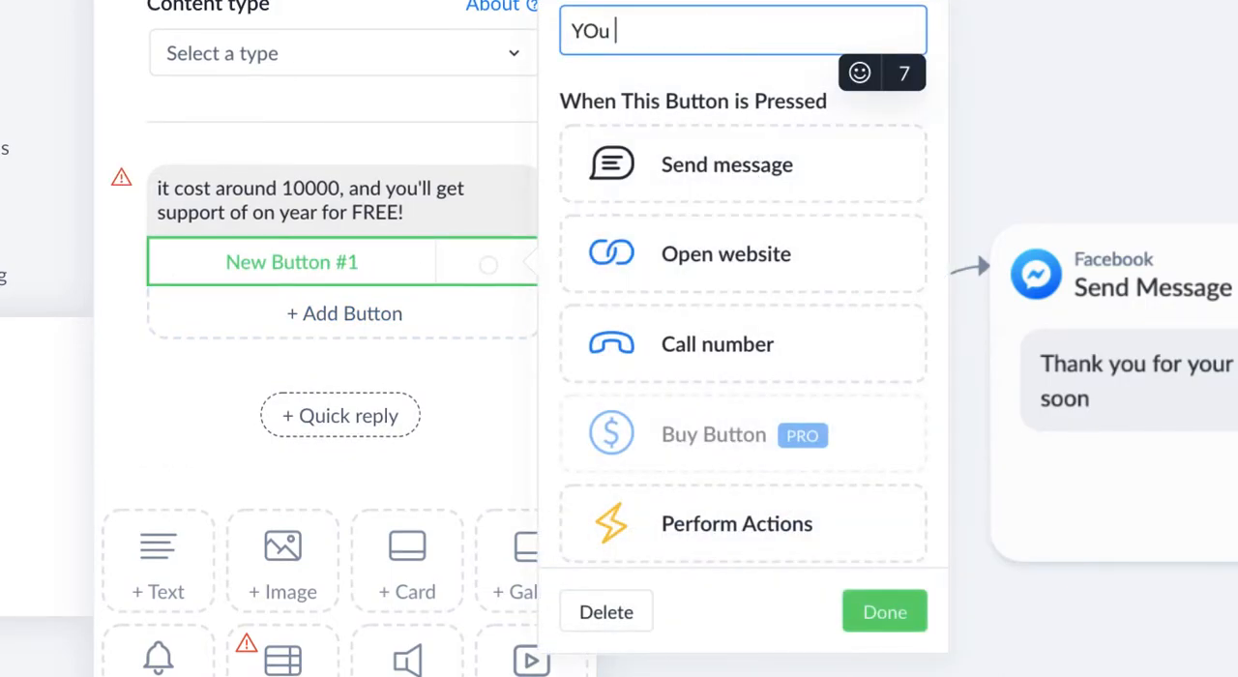
pyautogui.write('need more an')
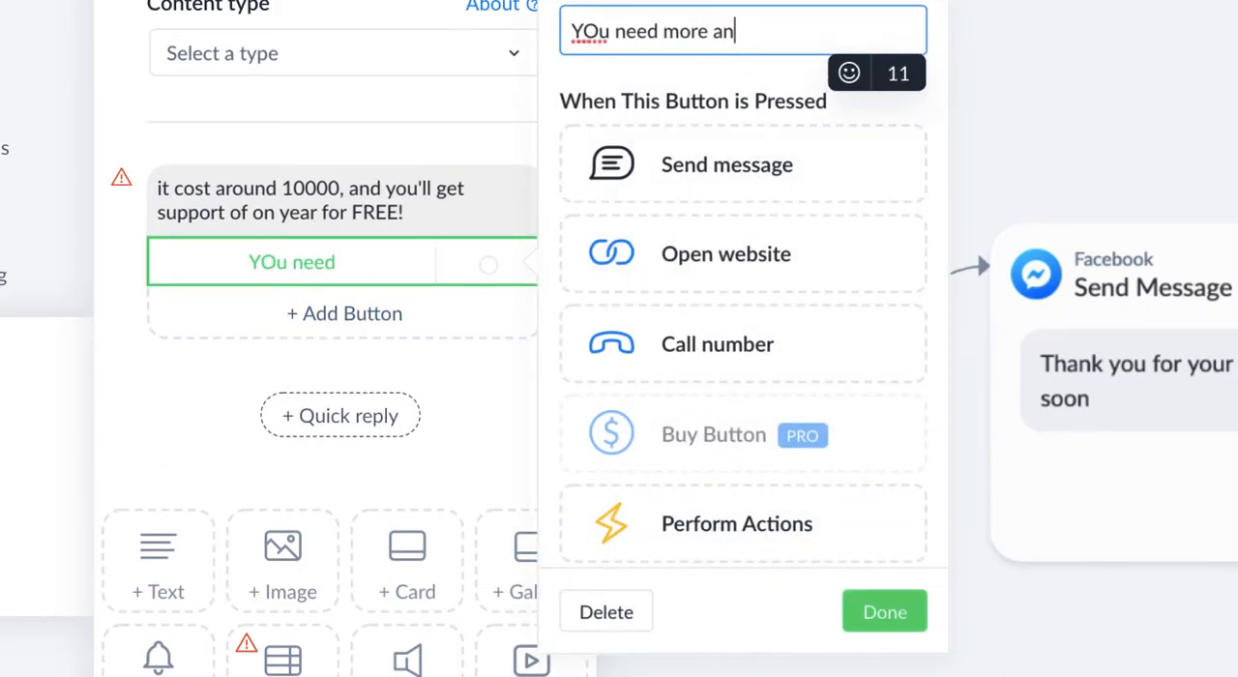
pyautogui.write('swer')
pyautogui.press('BackSpace')
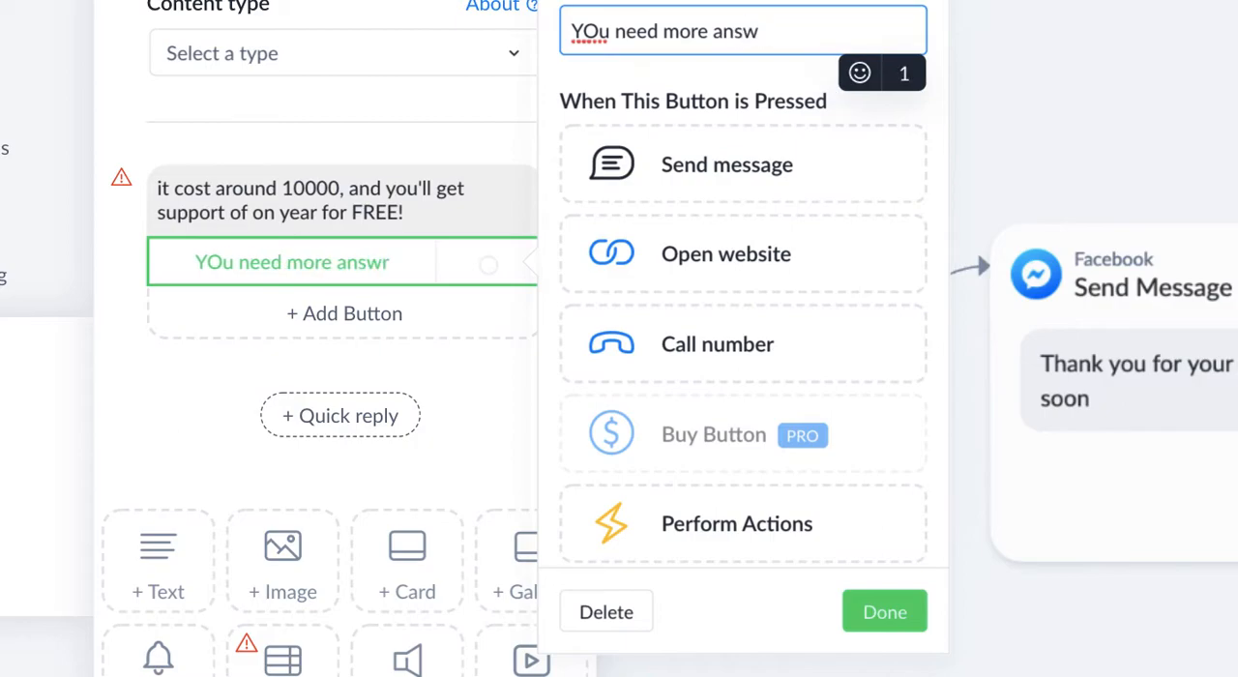
pyautogui.write('er?')
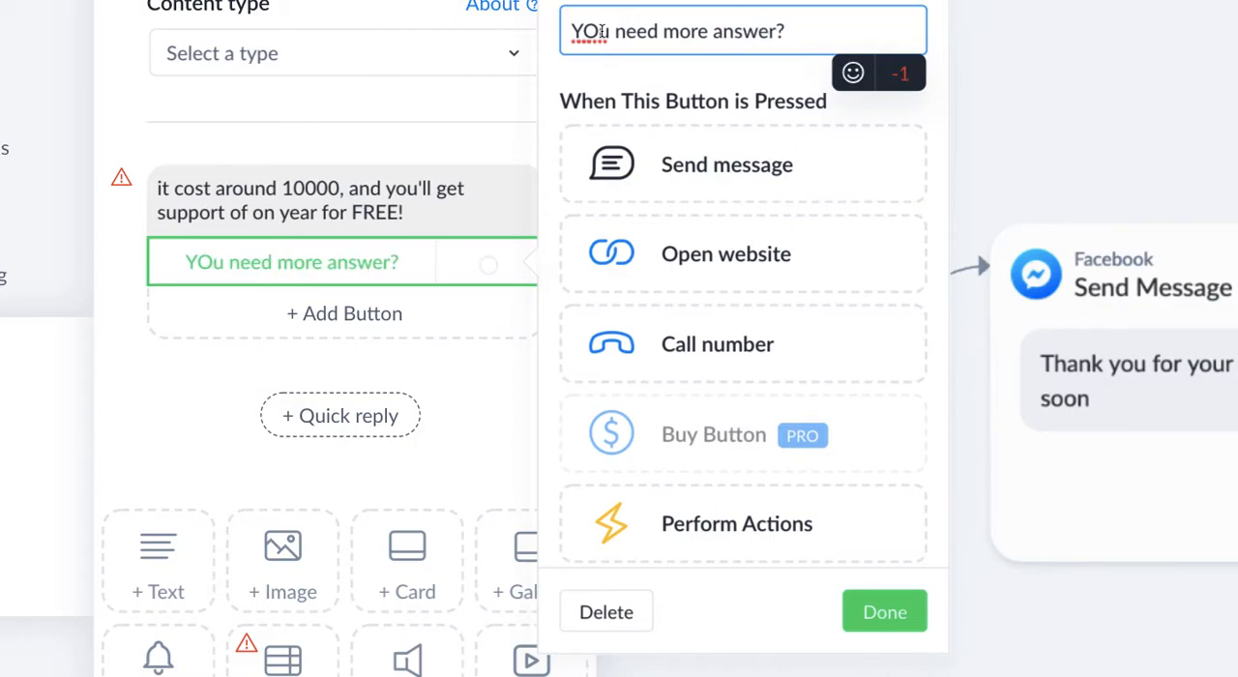
# - Correct the capitalisation of the first word in the button's title to "You"
pyautogui.click(593, 32)
pyautogui.press('BackSpace')
pyautogui.write('u')
pyautogui.press('BackSpace')
pyautogui.write('o')
pyautogui.press('Right')
pyautogui.press('Right')
pyautogui.press('Right')
pyautogui.press('Right')
pyautogui.press('Right')
pyautogui.press('Right')
pyautogui.press('Right')
pyautogui.press('Right')
pyautogui.press('Right')
pyautogui.press('Right')
pyautogui.press('Right')
pyautogui.press('Right')
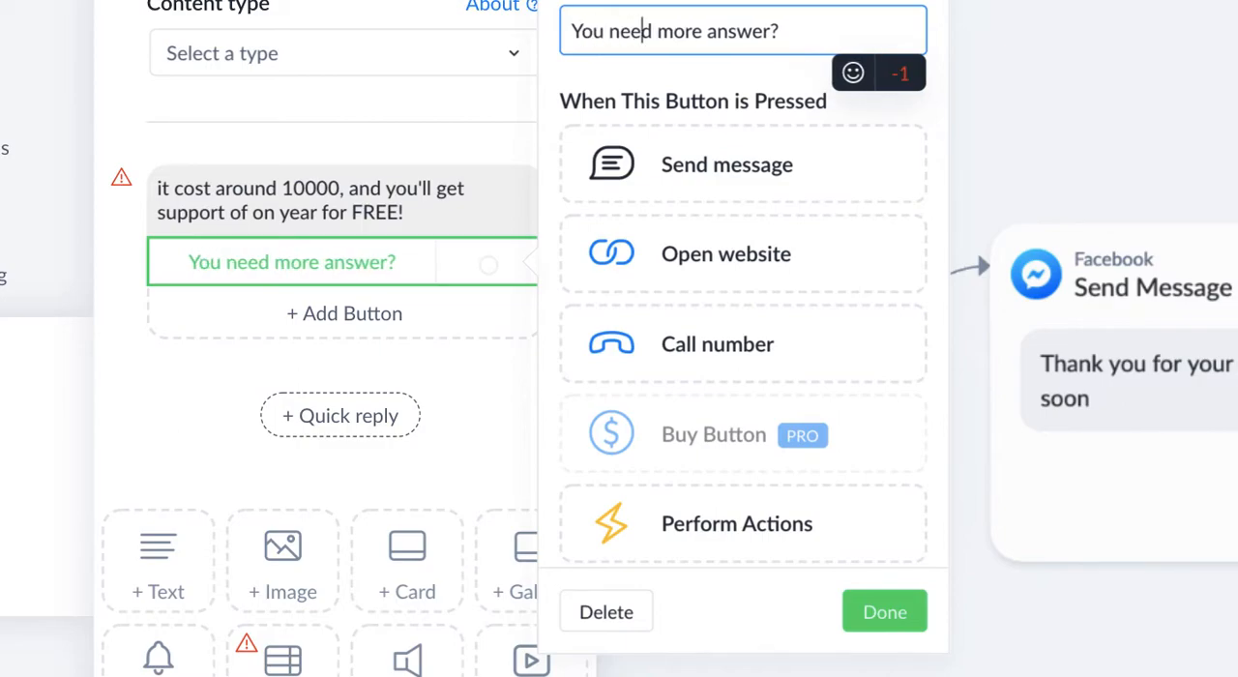
# - Shorten the button's title to "You need more?" and make the button send a new message
pyautogui.press('Left')
pyautogui.press('Left')
pyautogui.press('Left')
pyautogui.press('Left')
pyautogui.press('Left')
pyautogui.press('Right')
pyautogui.press('Right')
pyautogui.press('Right')
pyautogui.press('Right')
pyautogui.press('Right')
pyautogui.press('Right')
pyautogui.press('Right')
pyautogui.press('Right')
pyautogui.press('Right')
pyautogui.press('Right')
pyautogui.press('Right')
pyautogui.press('BackSpace')
pyautogui.press('BackSpace')
pyautogui.press('BackSpace')
pyautogui.press('BackSpace')
pyautogui.press('BackSpace')
pyautogui.press('BackSpace')
pyautogui.press('BackSpace')
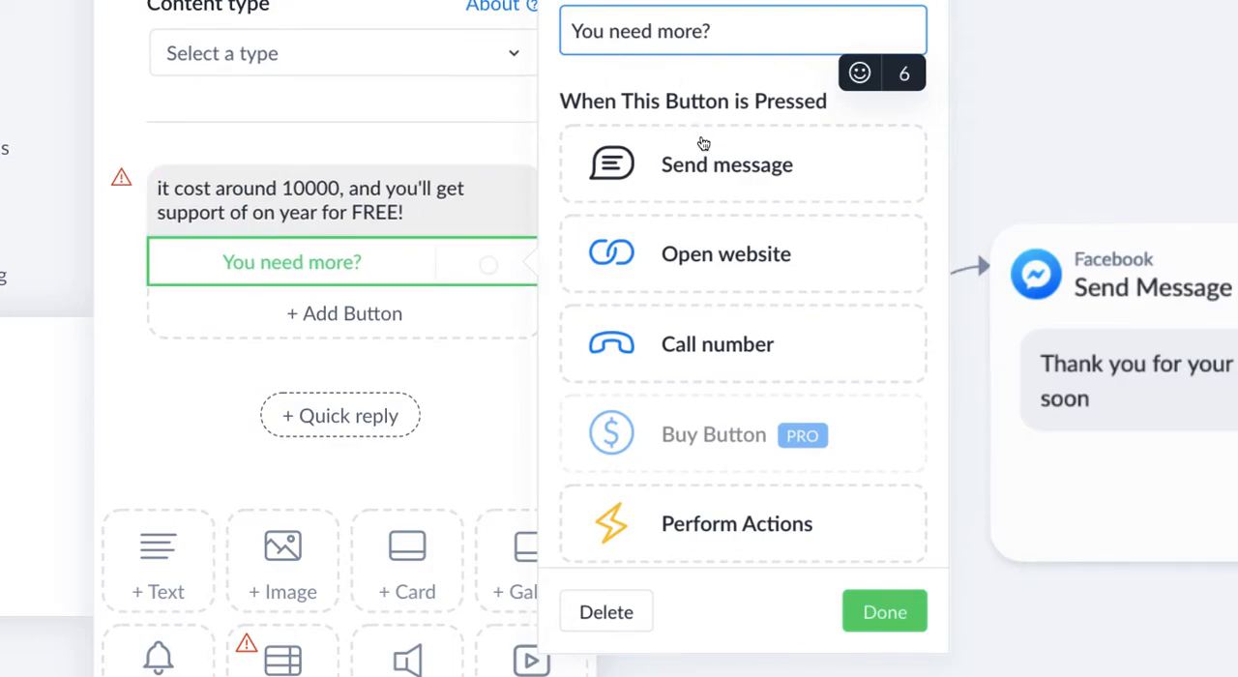
pyautogui.click(707, 191)
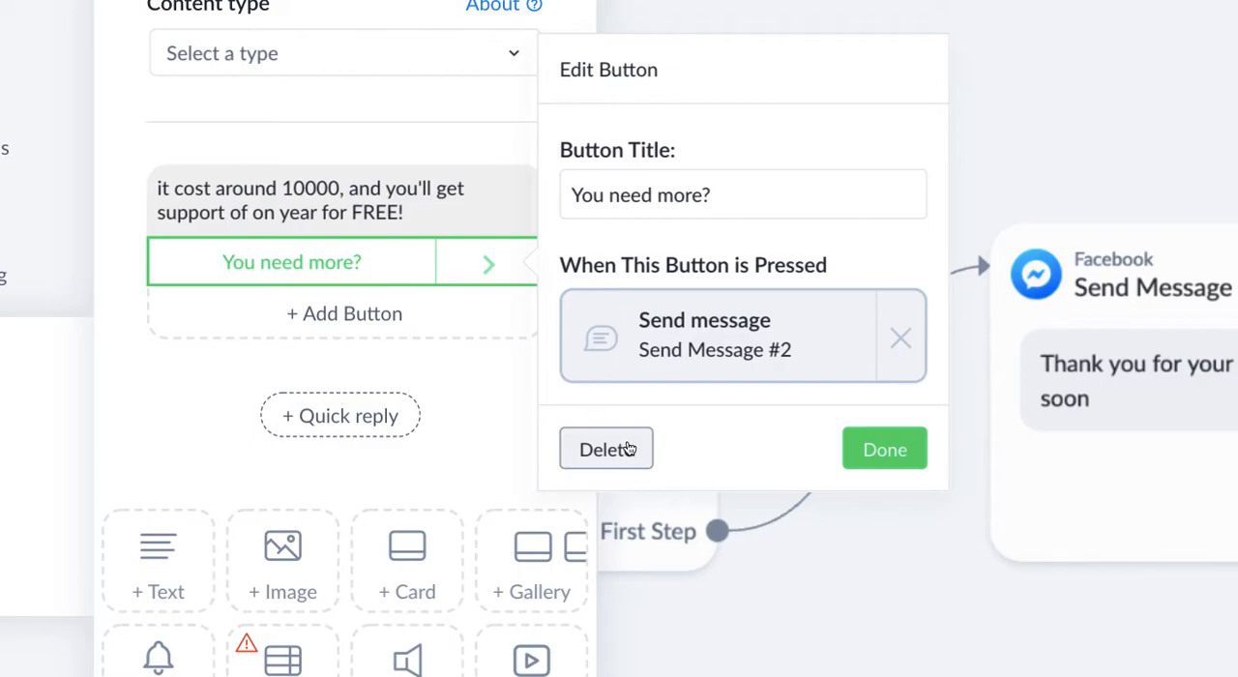
pyautogui.click(465, 436)
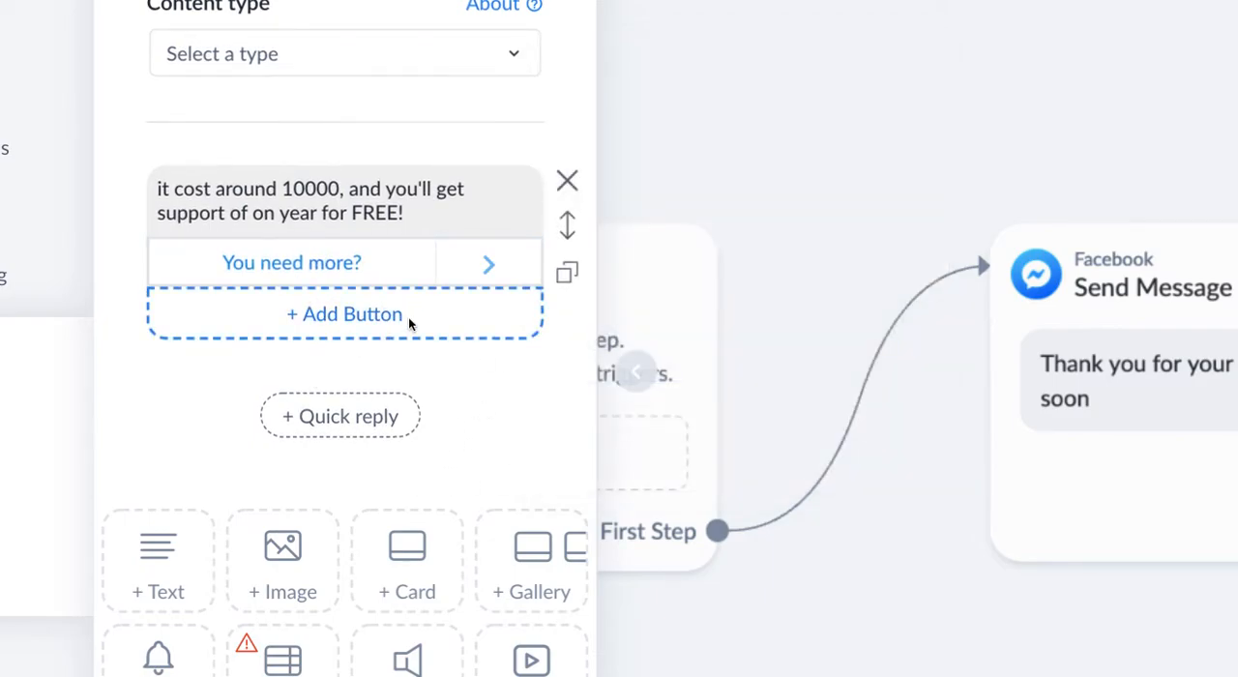
# - Add a second button titled "Syllabus" beneath the cost message
pyautogui.click(348, 316)
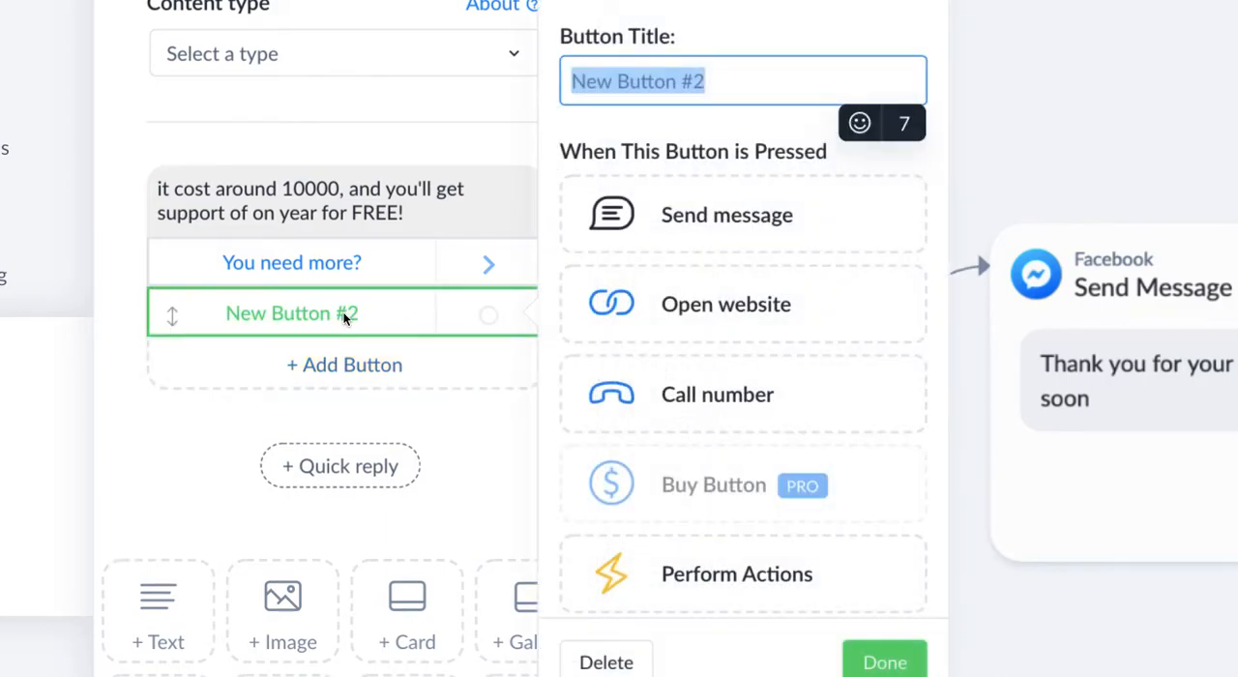
pyautogui.write('Syllbus')
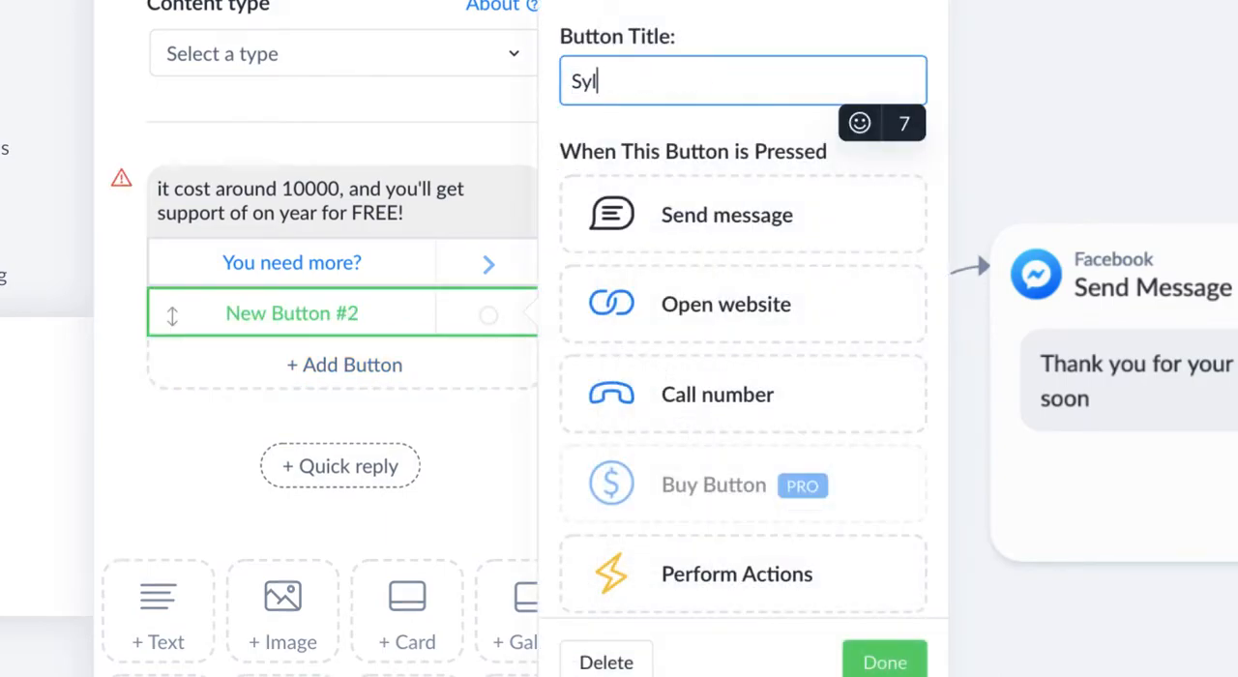
pyautogui.press('BackSpace')
pyautogui.press('BackSpace')
pyautogui.press('BackSpace')
pyautogui.press('BackSpace')
pyautogui.write('abus')
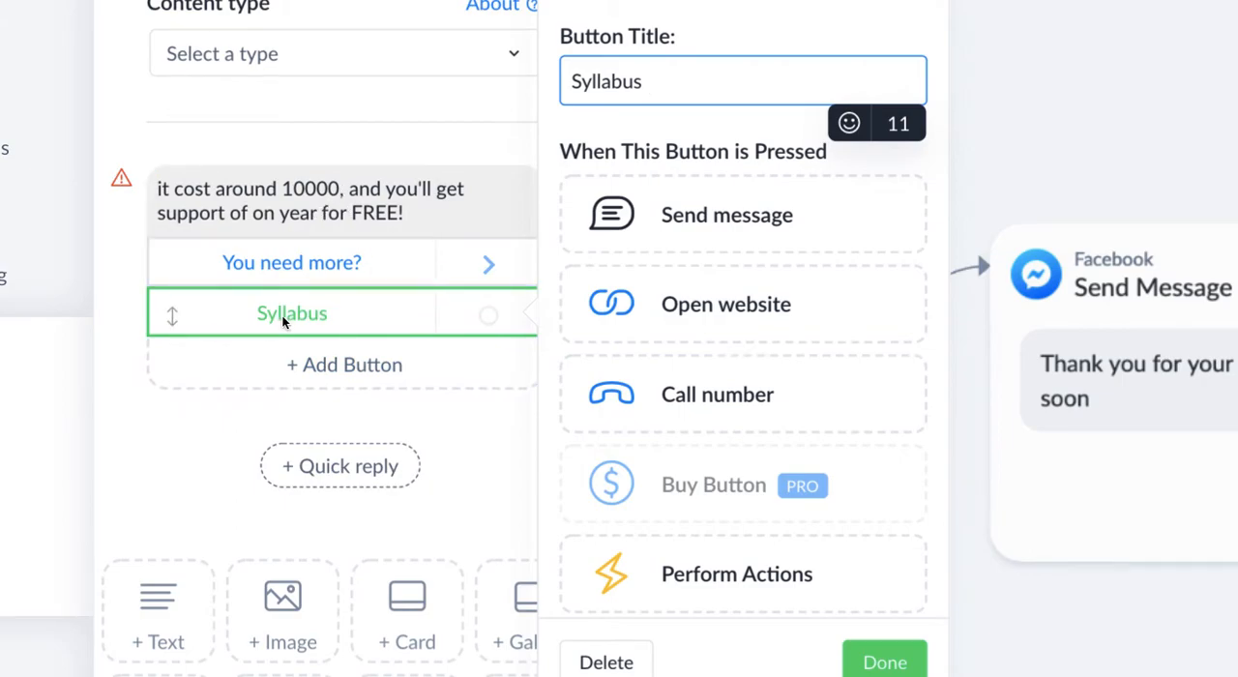
pyautogui.click(795, 336)
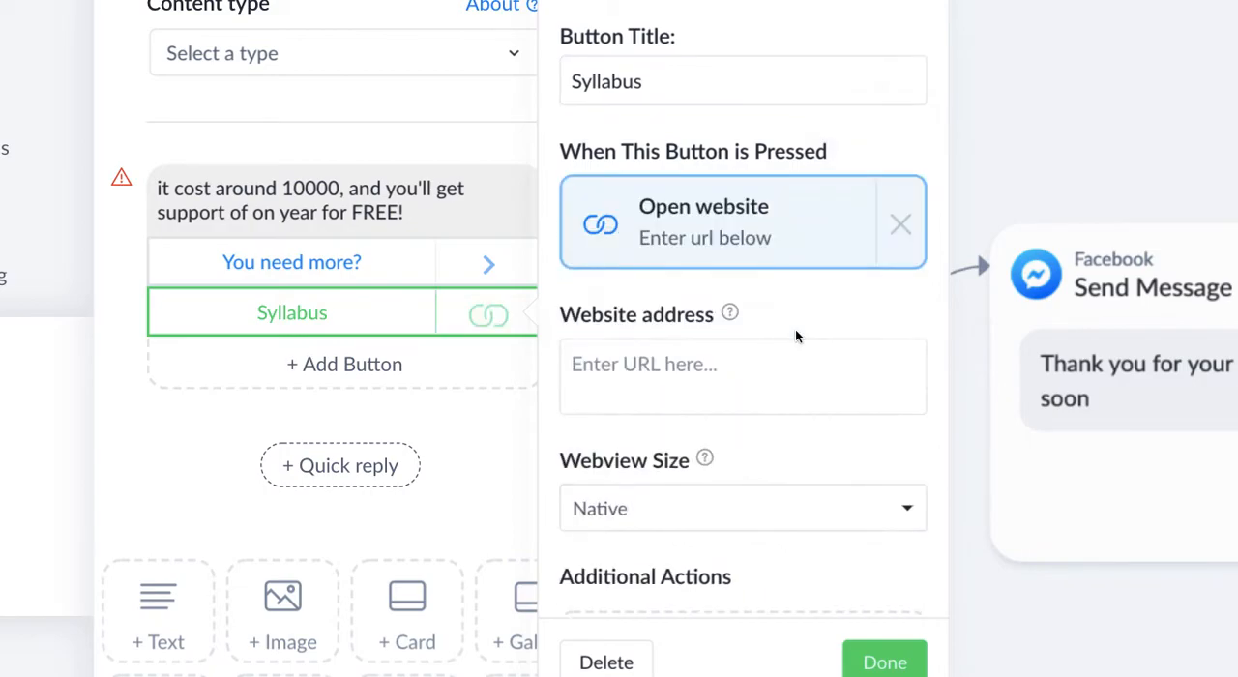
pyautogui.click(662, 386)
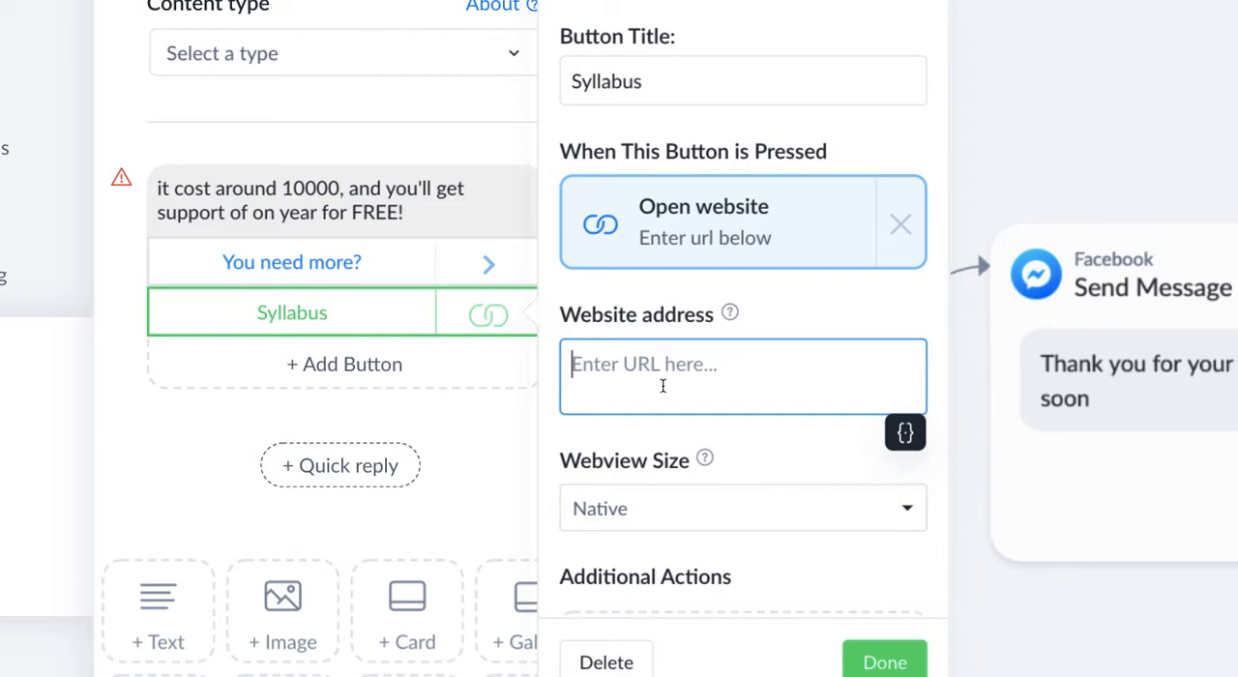
pyautogui.write('www.tas')
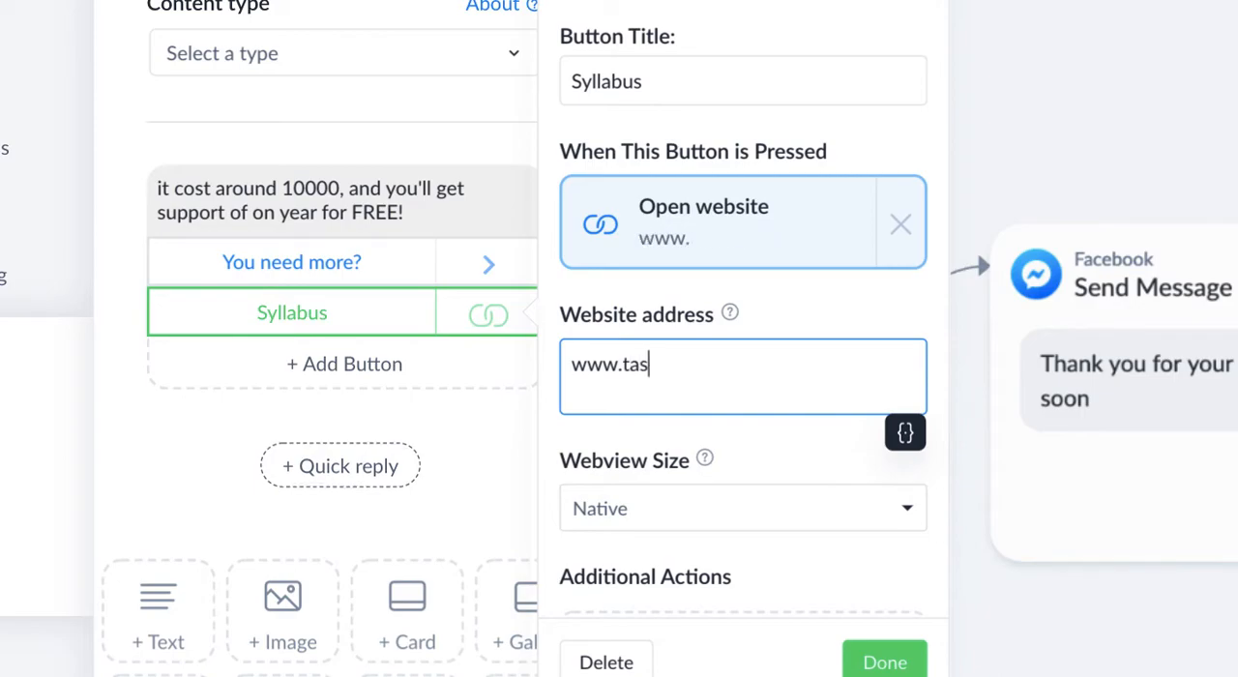
pyautogui.write('k19.com')
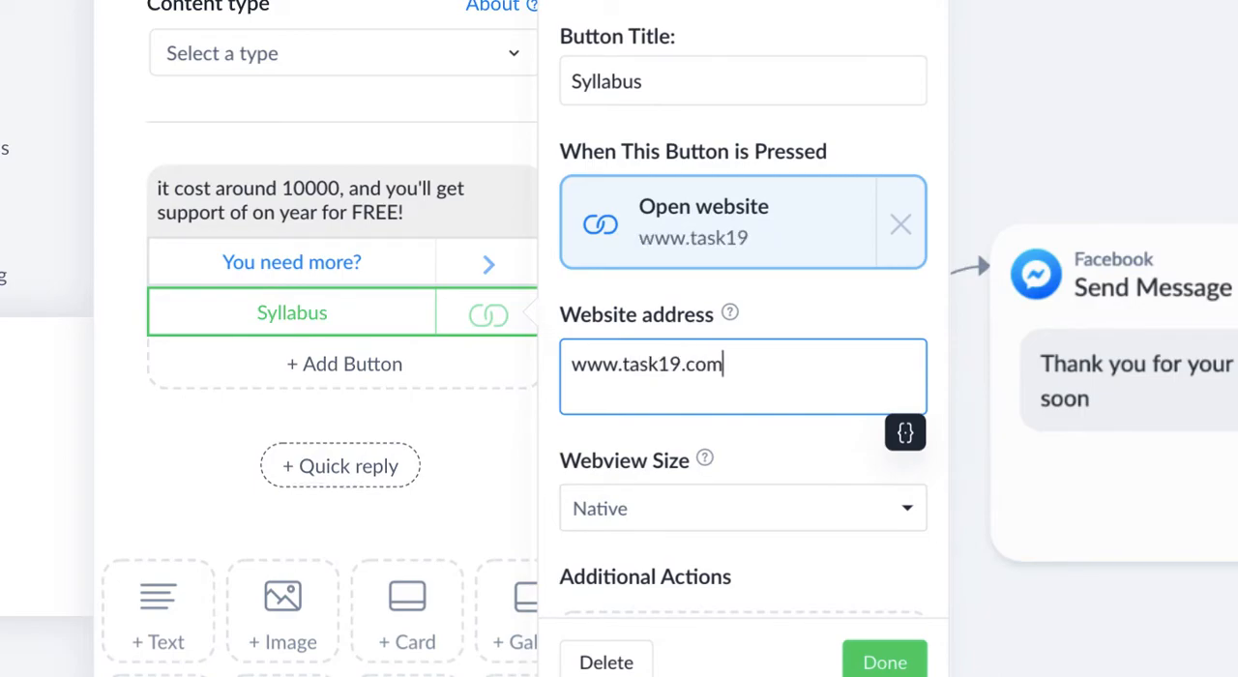
pyautogui.write('/workshop')
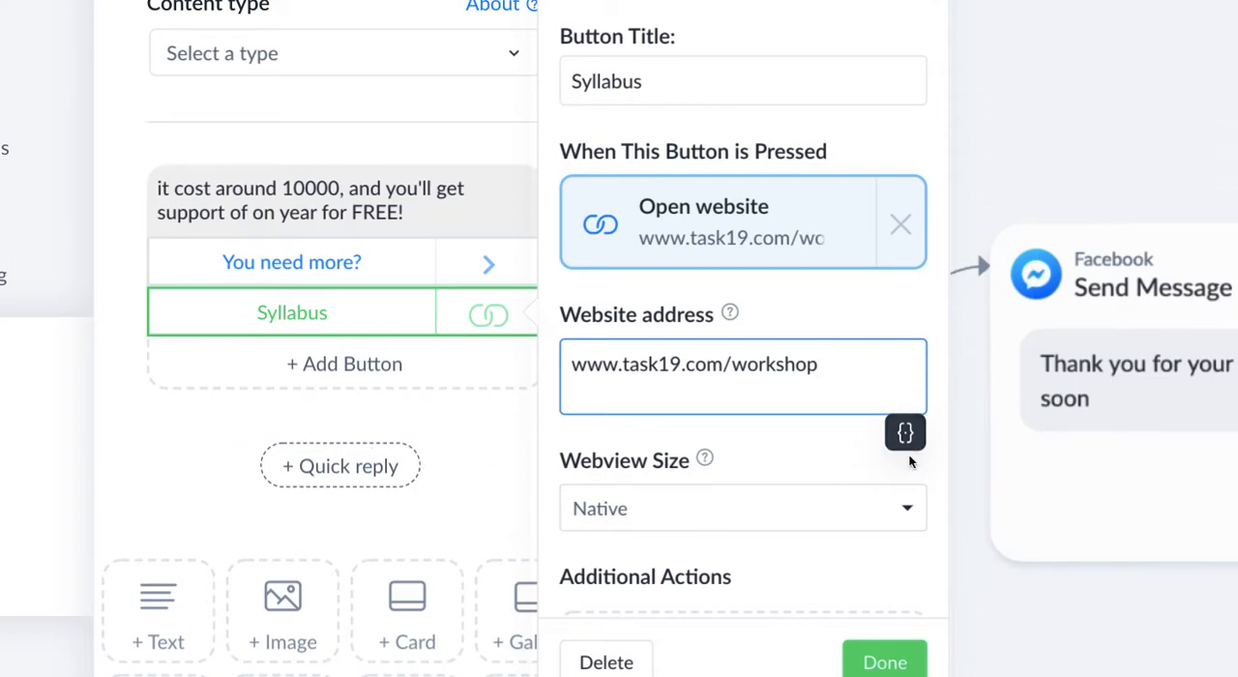
# - Add Perform Actions as an additional action of the Syllabus button and finish editing the button
pyautogui.scroll(-1, 872, 488)
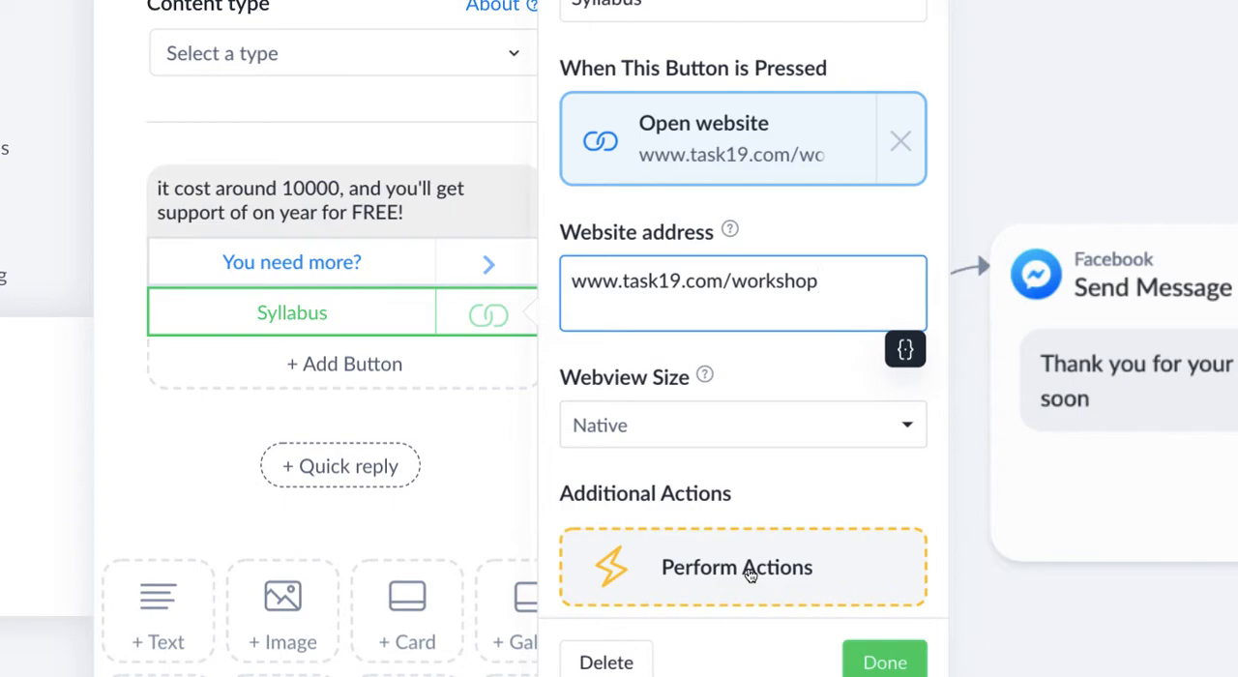
pyautogui.scroll(-2, 765, 497)
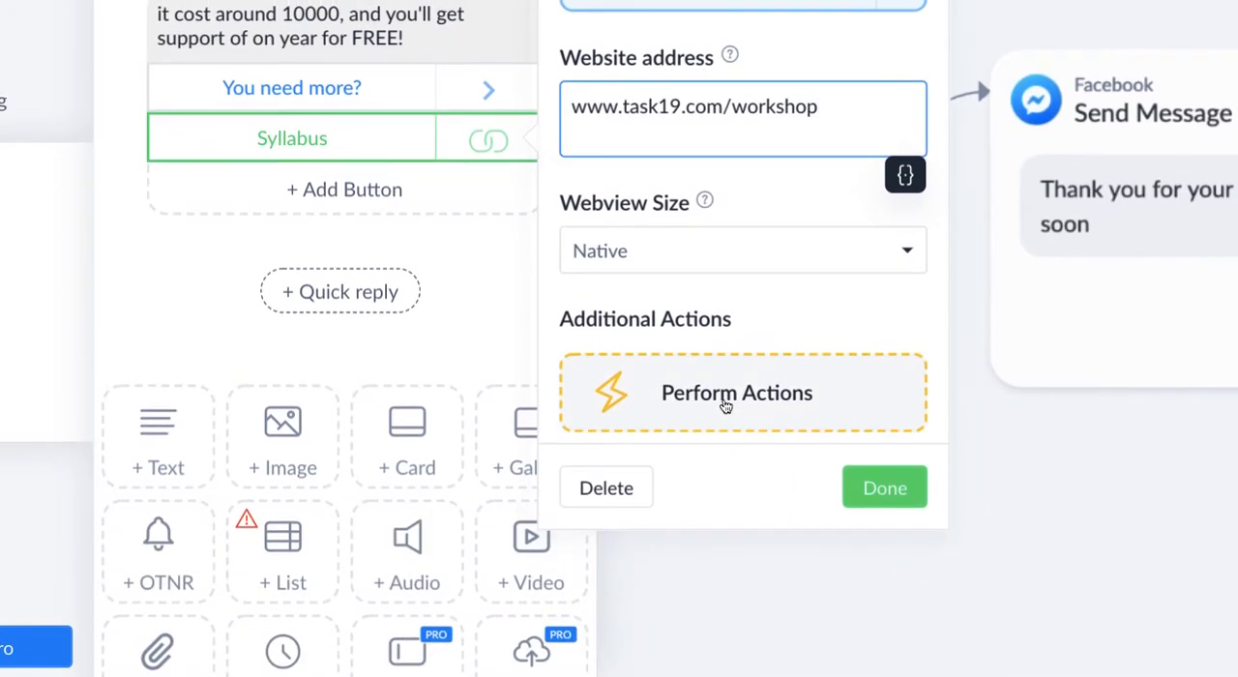
pyautogui.click(718, 416)
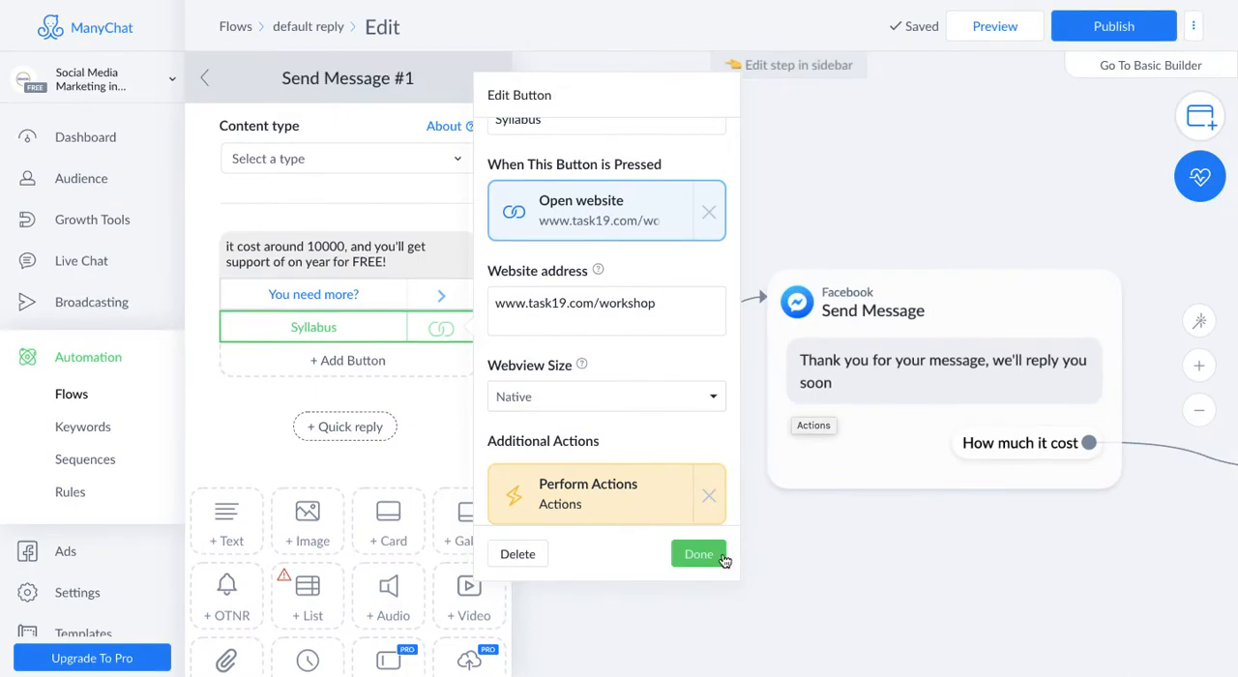
pyautogui.click(698, 554)
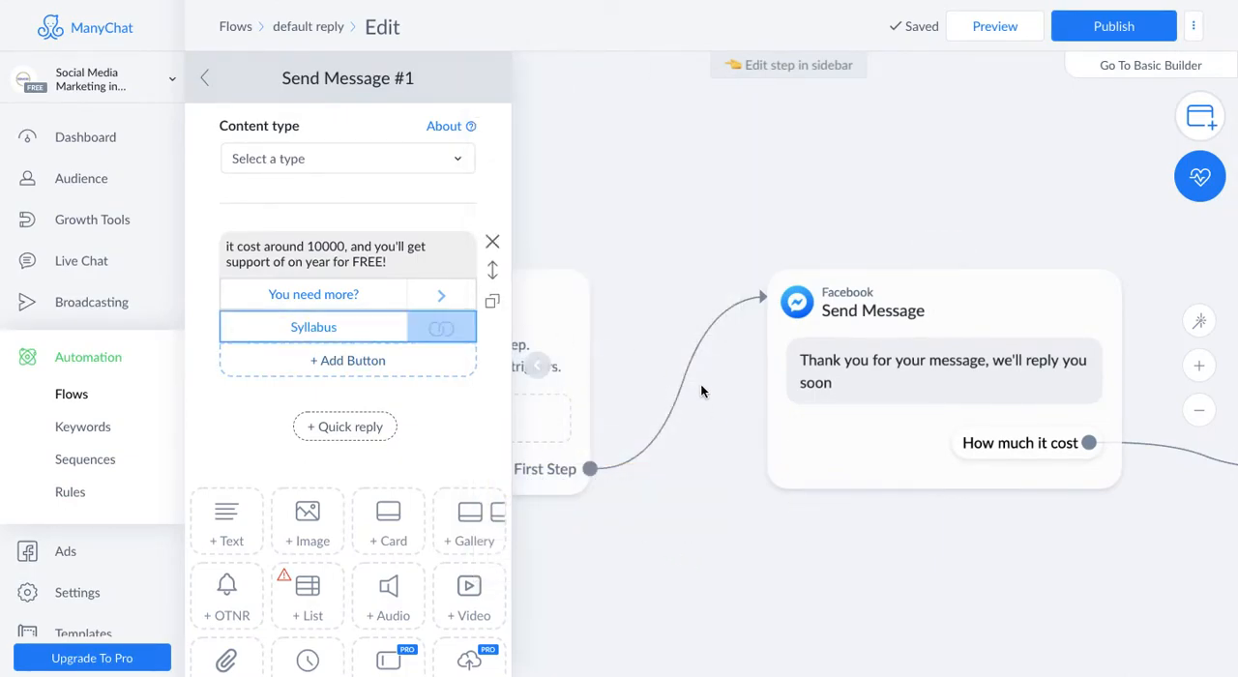
# - Move the Actions block below the Send Message #2 block on the flow canvas
pyautogui.moveTo(1050, 462)
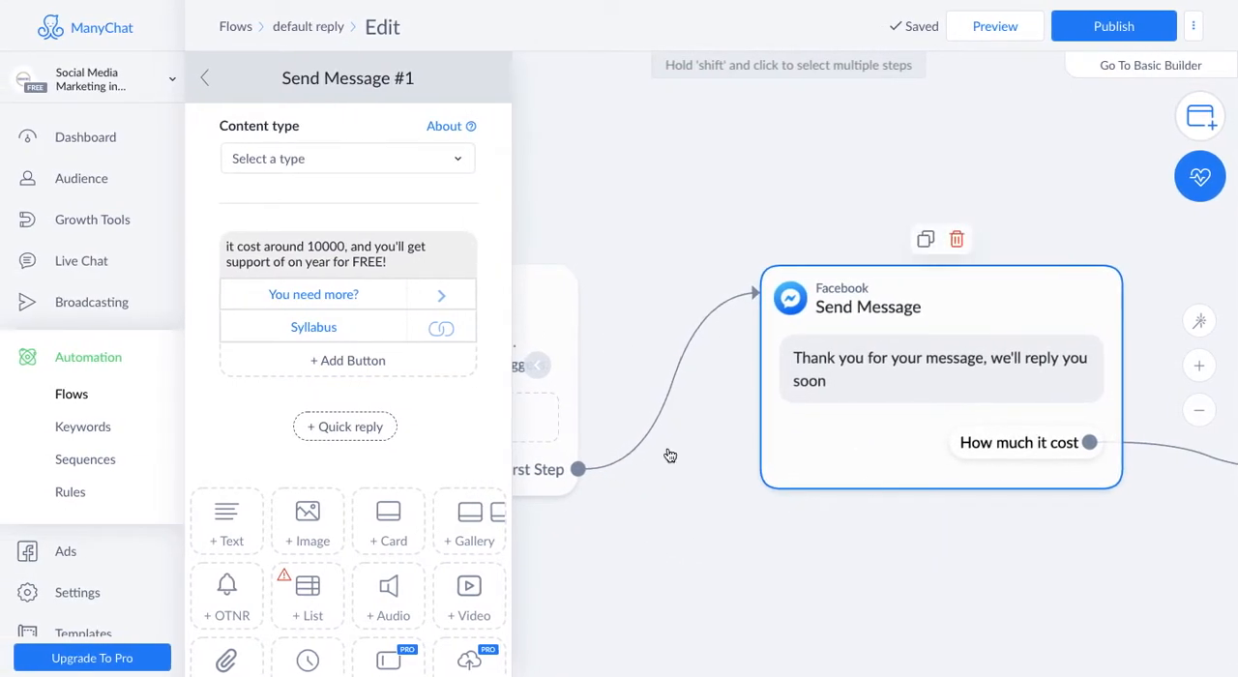
pyautogui.moveTo(893, 189); pyautogui.dragTo(438, 137)
pyautogui.moveTo(874, 277); pyautogui.dragTo(572, 196)
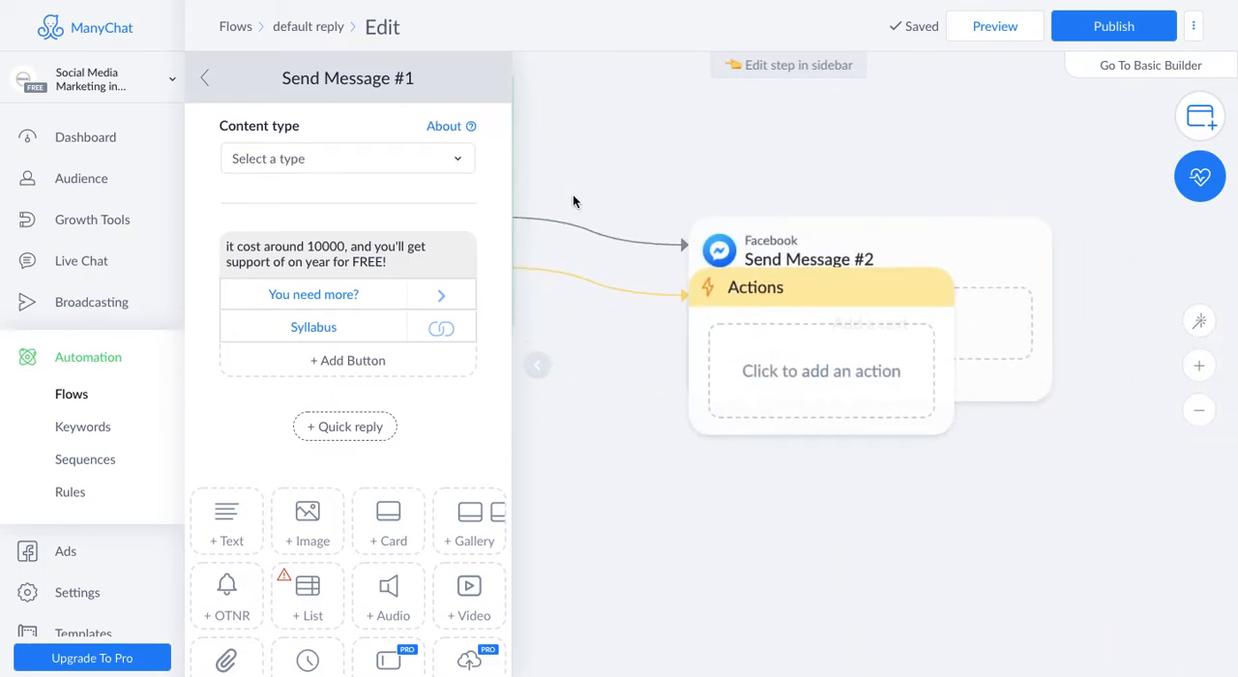
pyautogui.moveTo(820, 302); pyautogui.dragTo(781, 465)
# - Correct "on year" to "one year" in the text of the Send Message #1 block
pyautogui.moveTo(690, 132); pyautogui.dragTo(1077, 173)
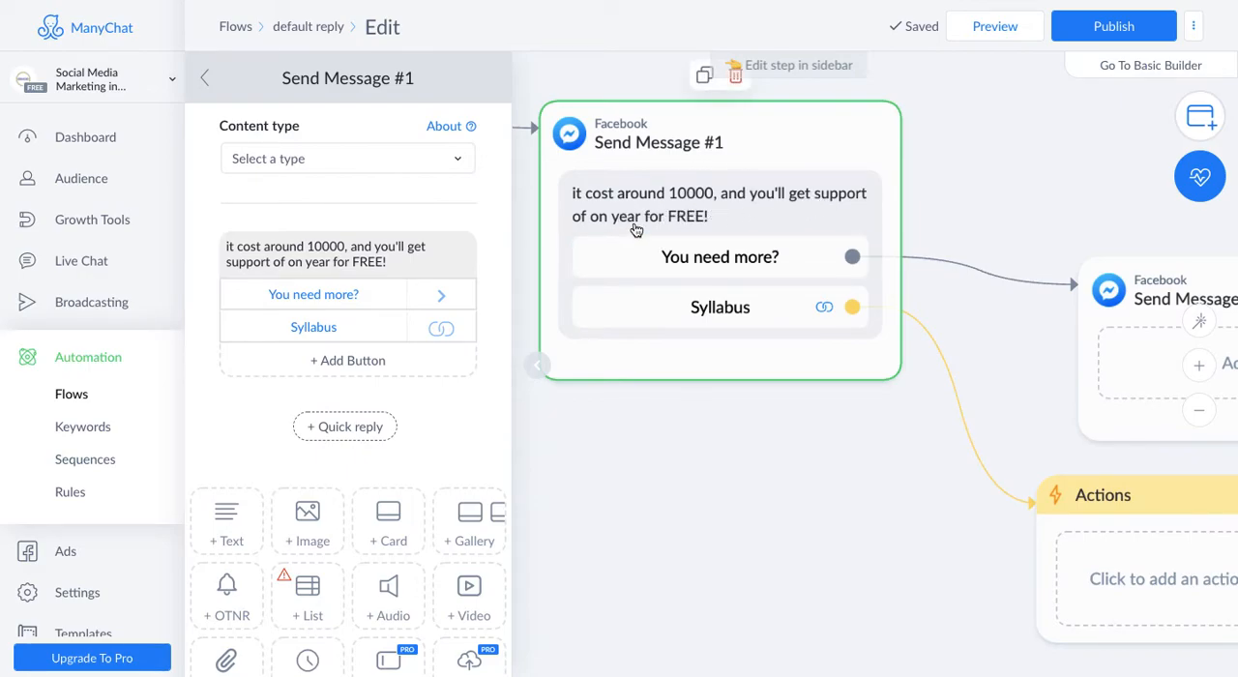
pyautogui.click(309, 259)
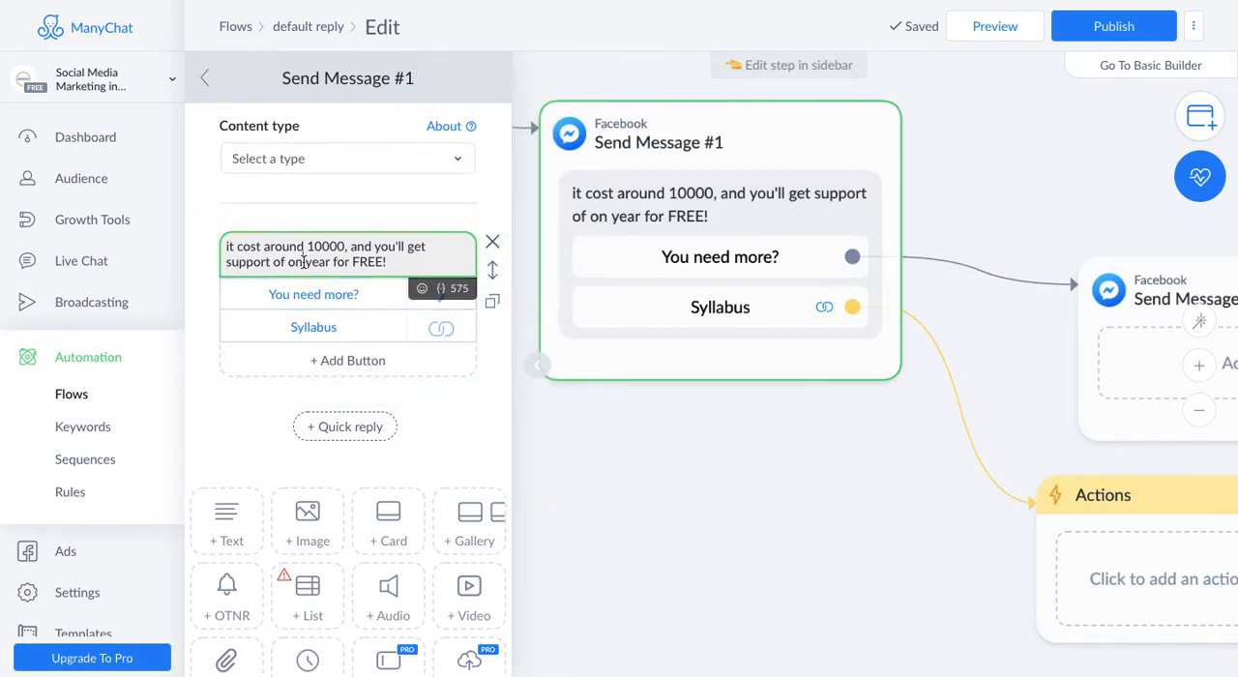
pyautogui.write('e')
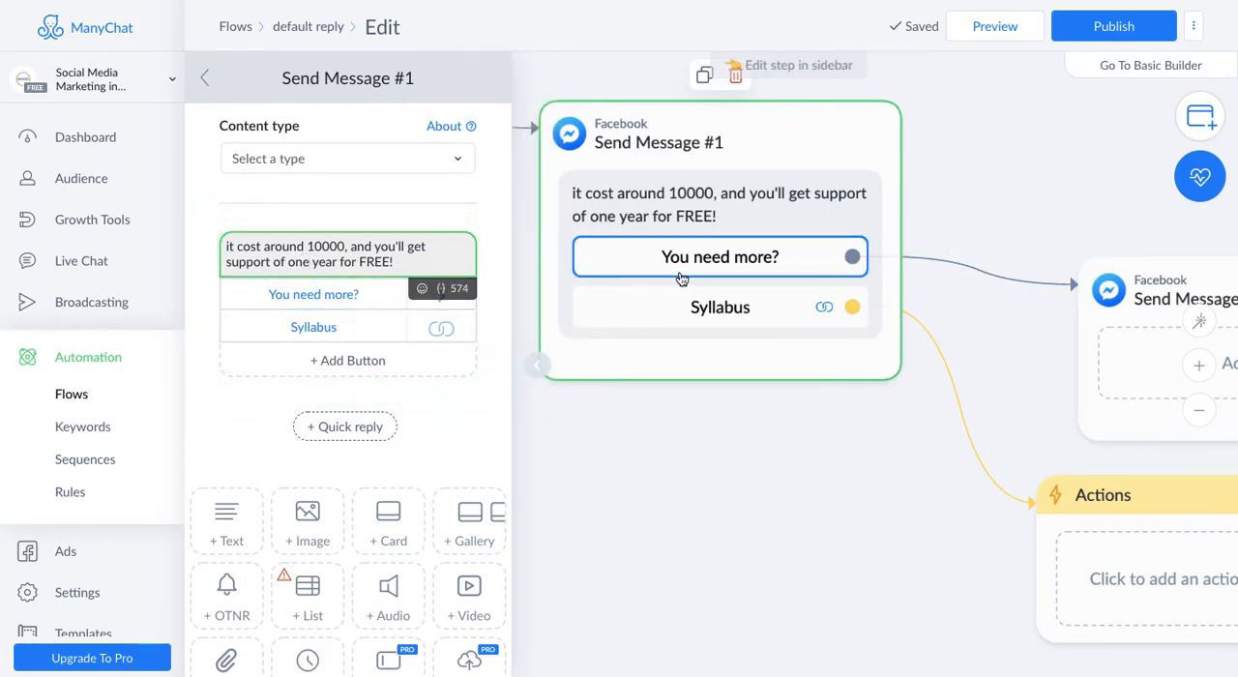
# - Add an Add Tag action to the Actions block linked to the Syllabus button
pyautogui.moveTo(1055, 174); pyautogui.dragTo(769, 147)
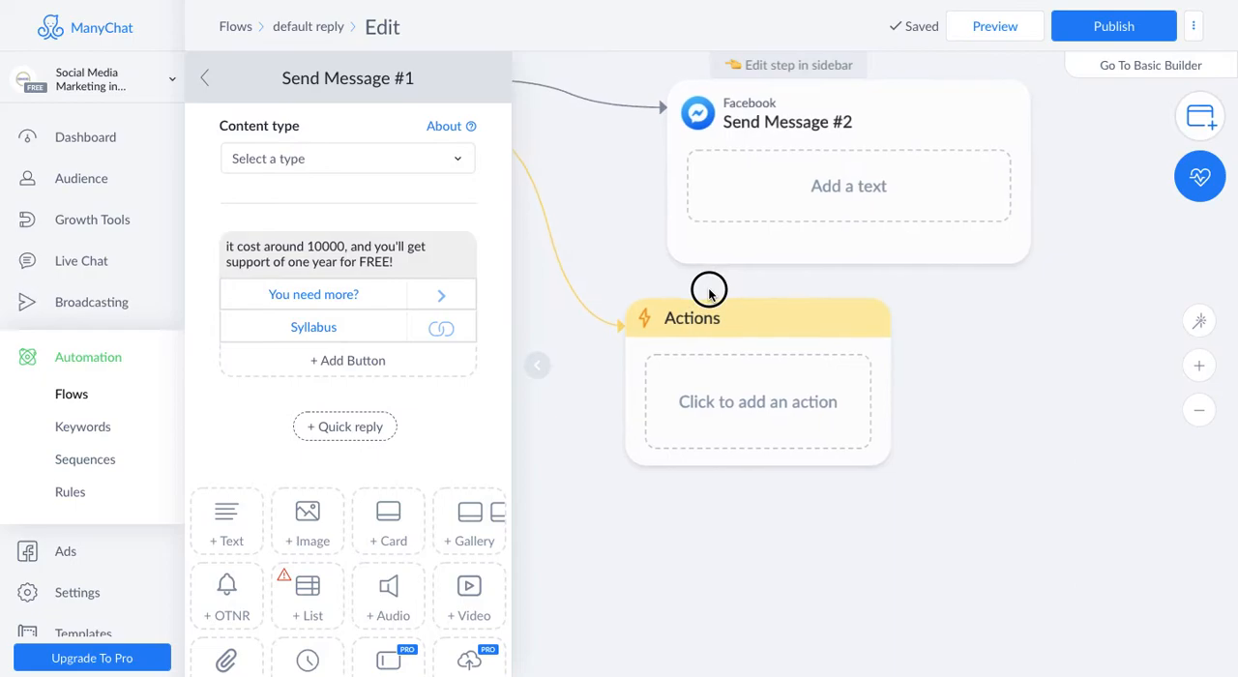
pyautogui.click(739, 419)
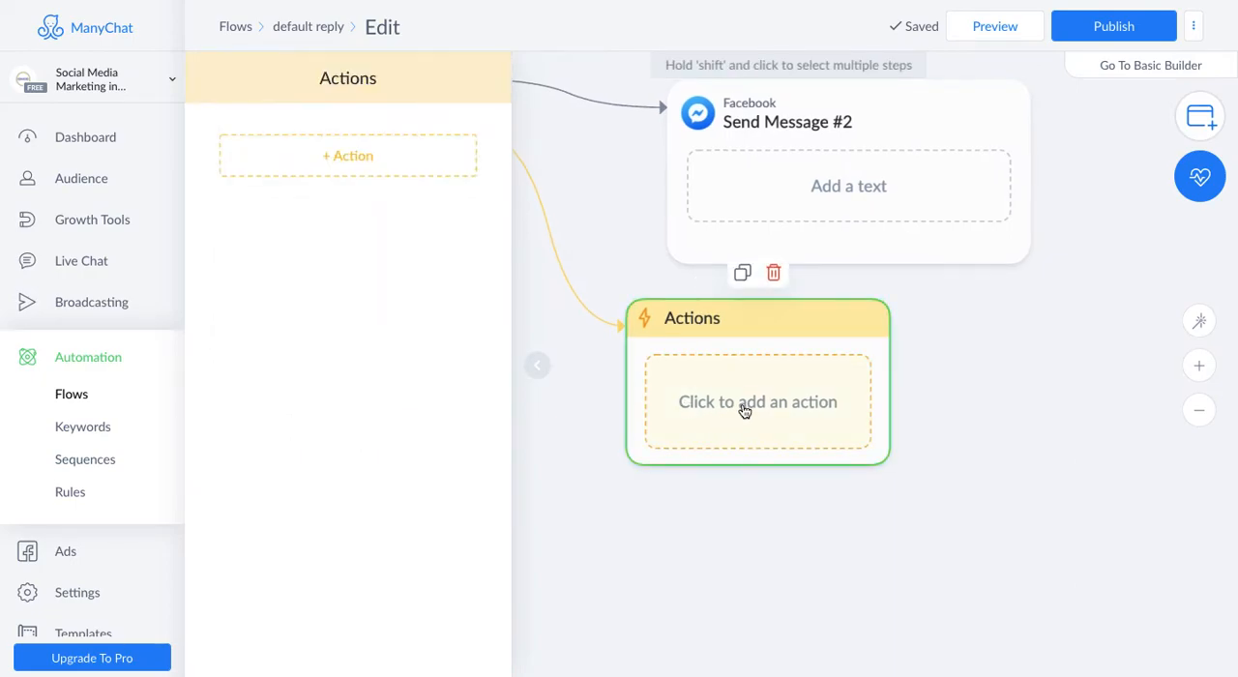
pyautogui.click(367, 159)
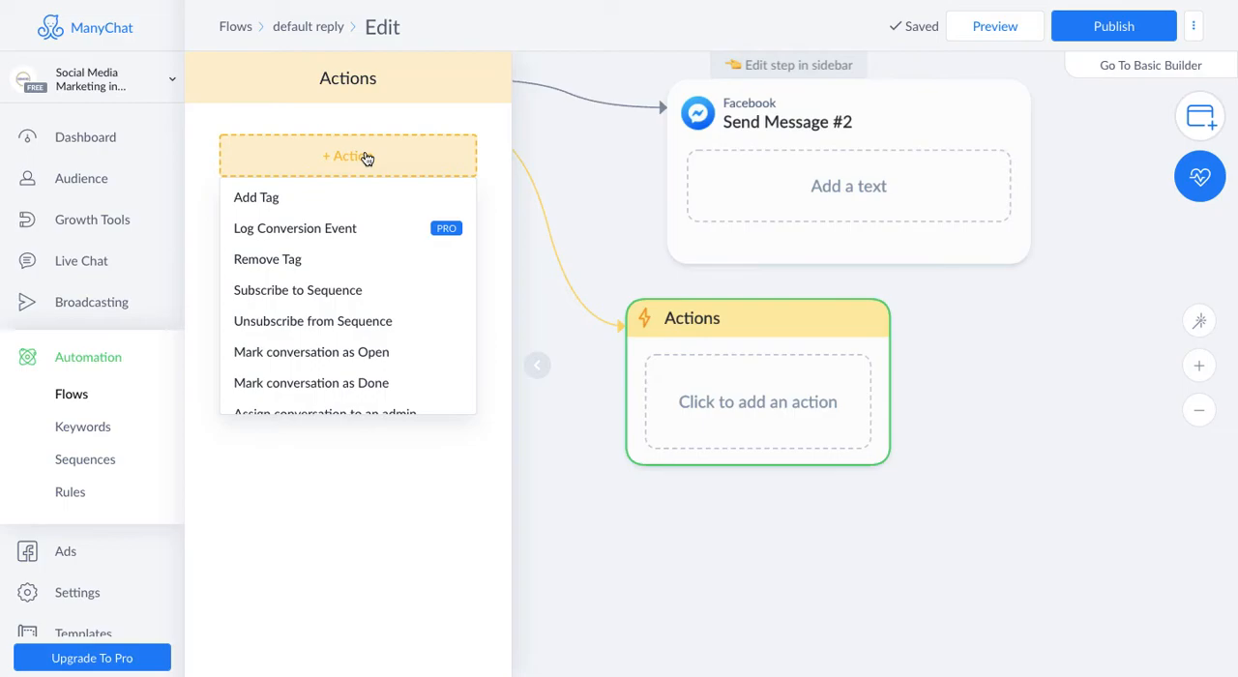
pyautogui.click(287, 198)
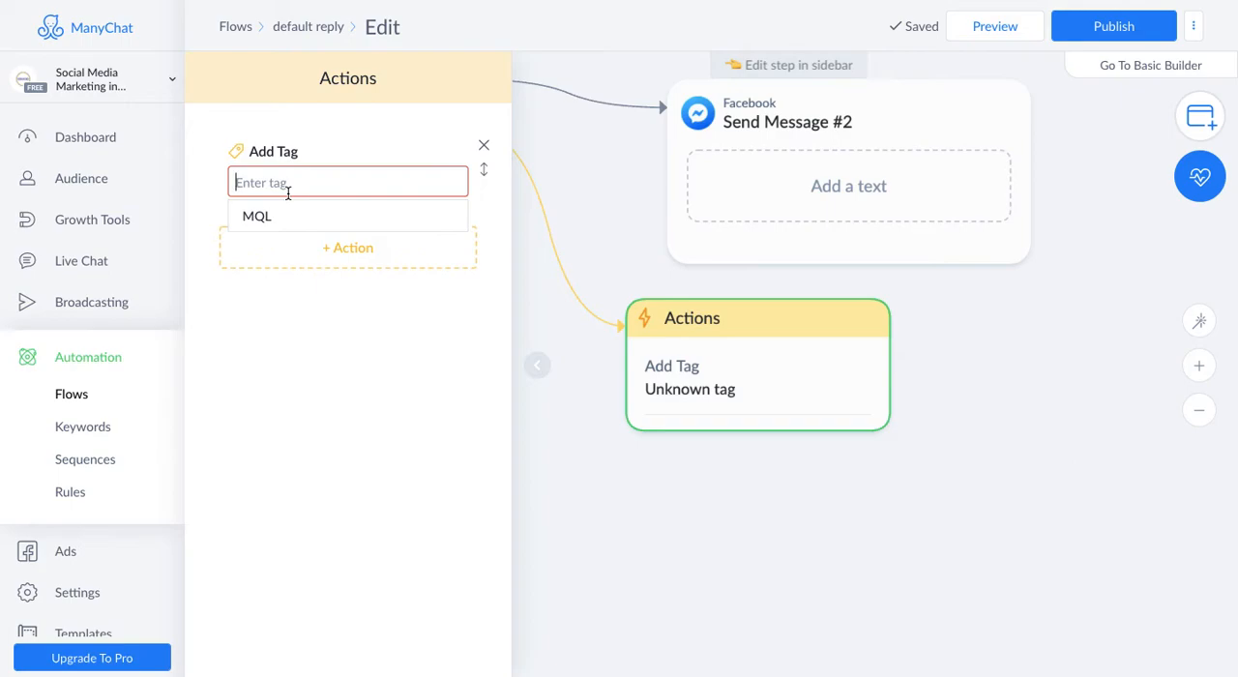
# - Create the new tag "Lead for Social Media Course" and assign it to the Add Tag action of the Actions block
pyautogui.write('Lead for Social')
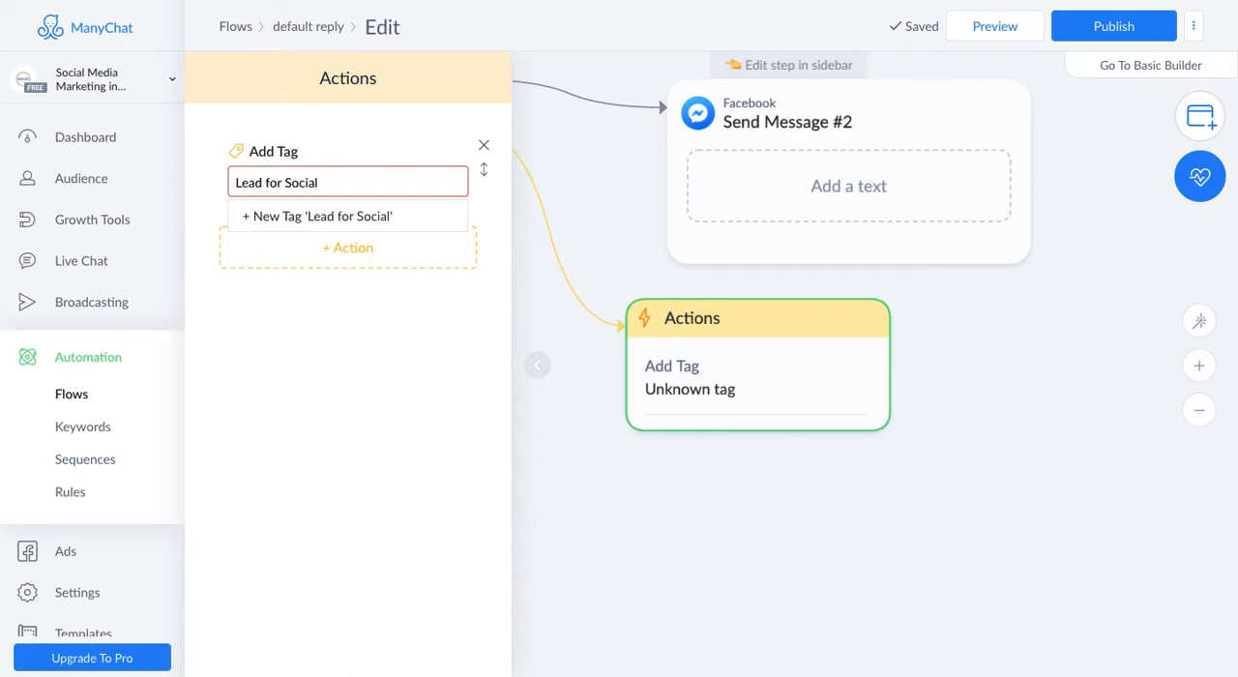
pyautogui.press('BackSpace')
pyautogui.press('BackSpace')
pyautogui.write('al Media OCurse')
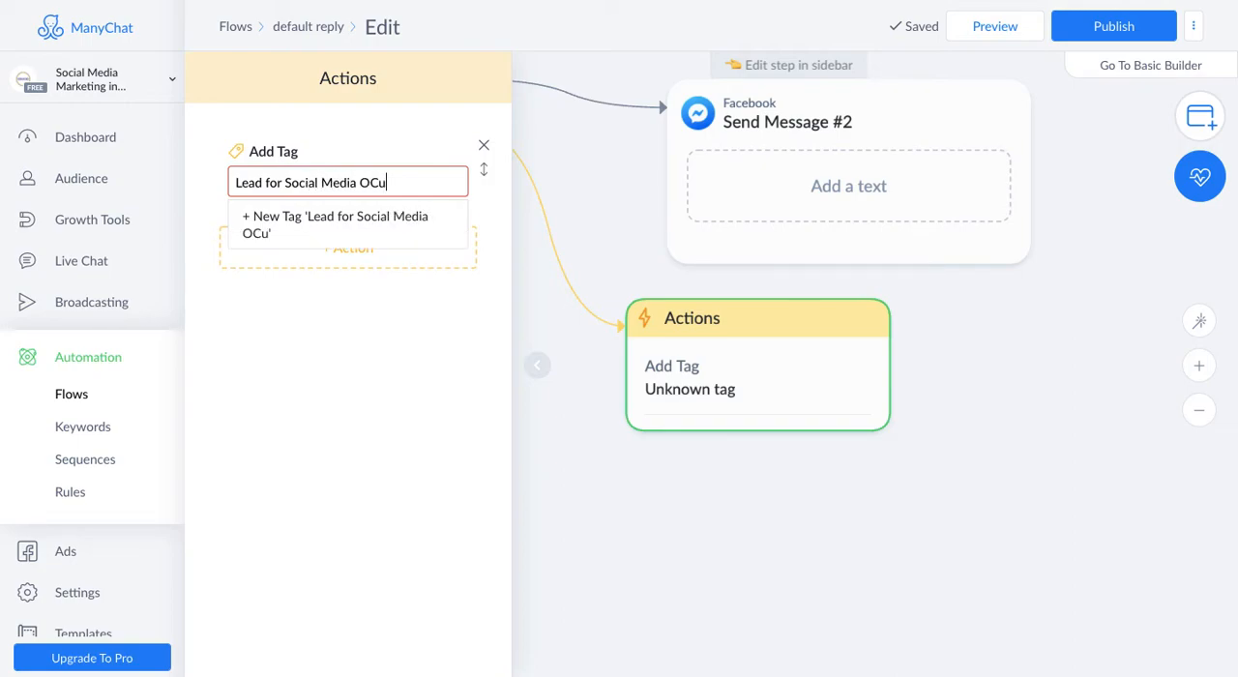
pyautogui.press('Left')
pyautogui.press('Left')
pyautogui.press('Left')
pyautogui.press('Left')
pyautogui.press('BackSpace')
pyautogui.press('BackSpace')
pyautogui.write('Co')
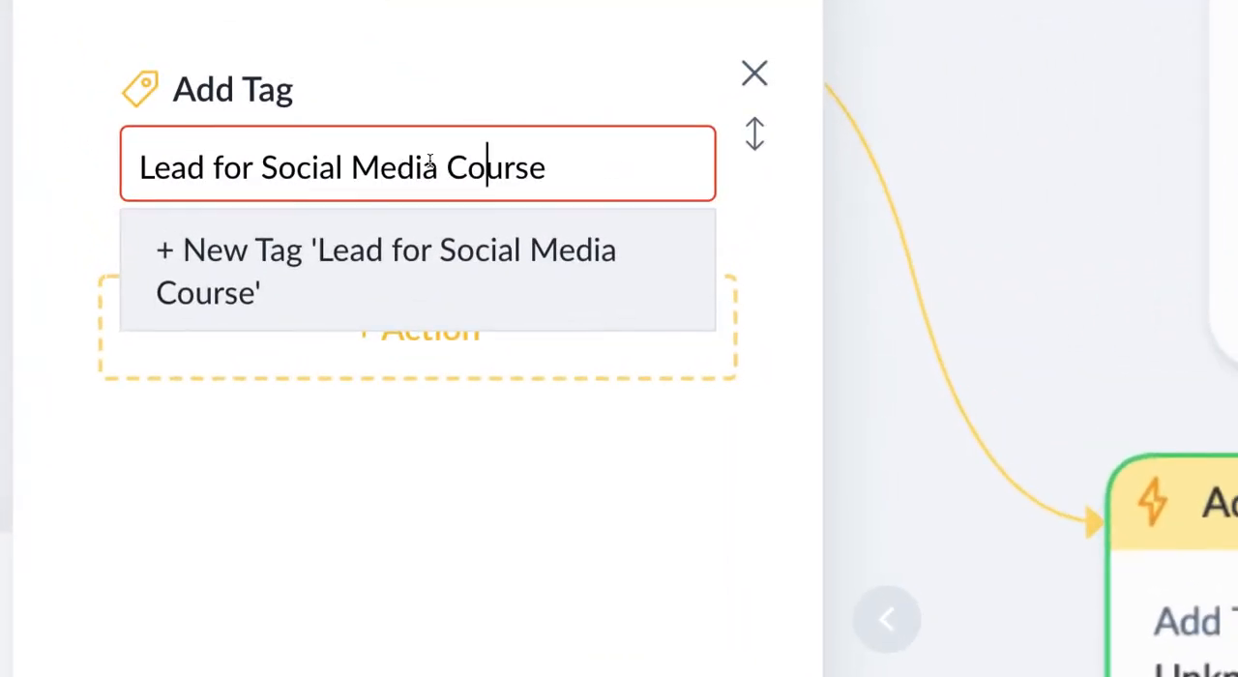
pyautogui.click(380, 293)
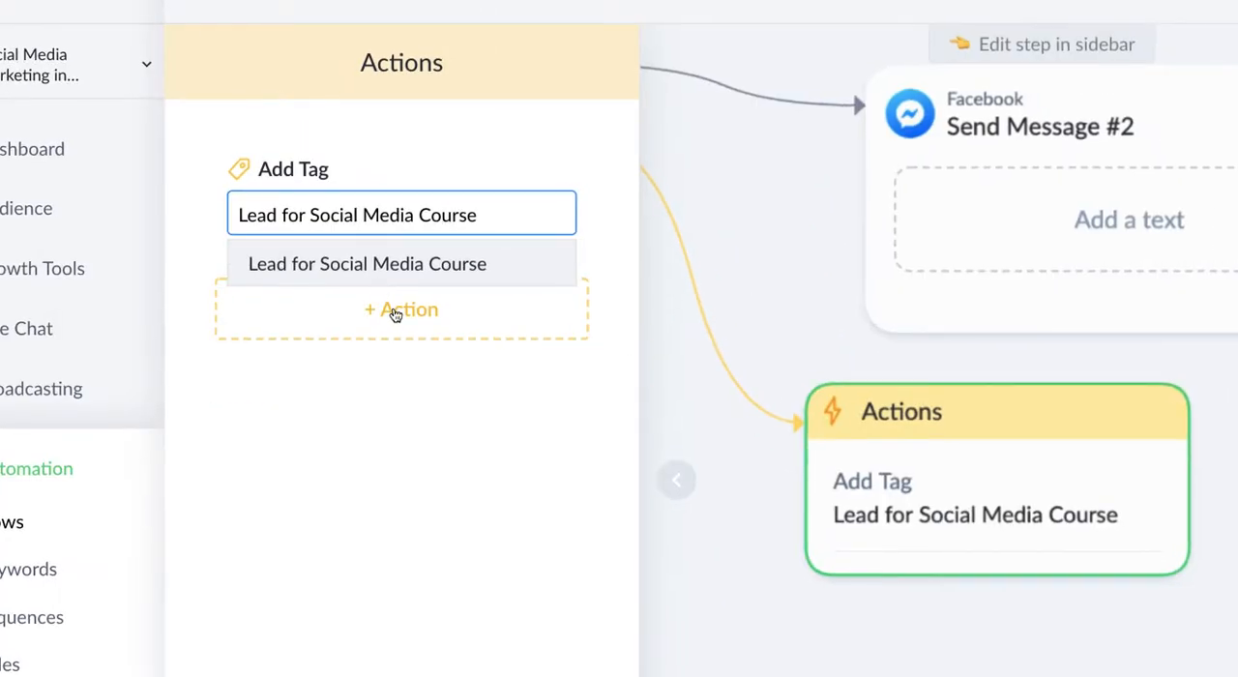
pyautogui.click(455, 396)
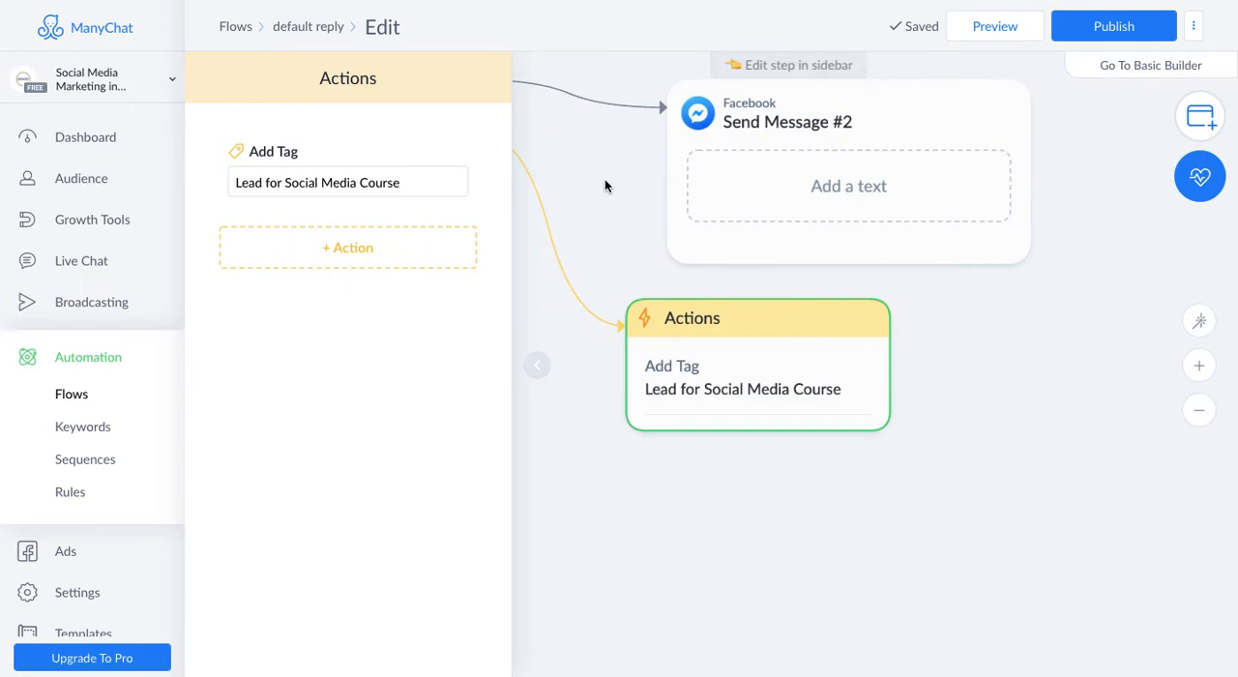
# - Review the flow from Send Message #1 to the Actions block and browse the other action types available there
pyautogui.moveTo(605, 185); pyautogui.dragTo(984, 267)
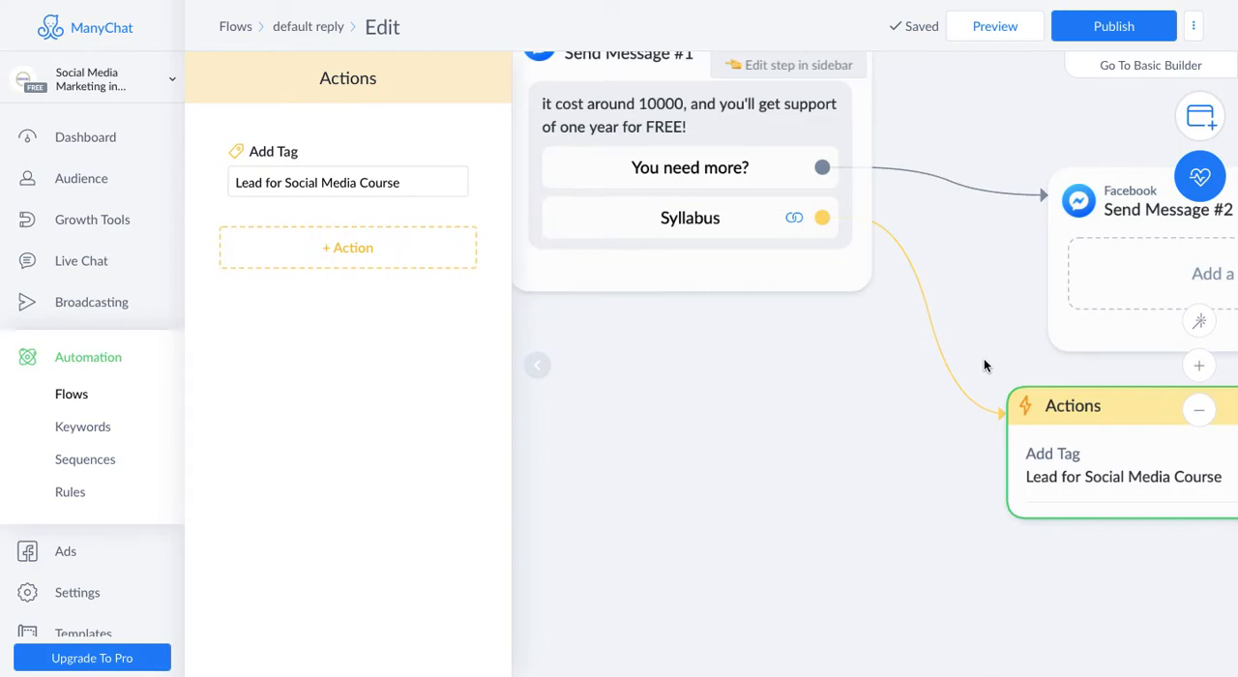
pyautogui.moveTo(986, 343); pyautogui.dragTo(581, 178)
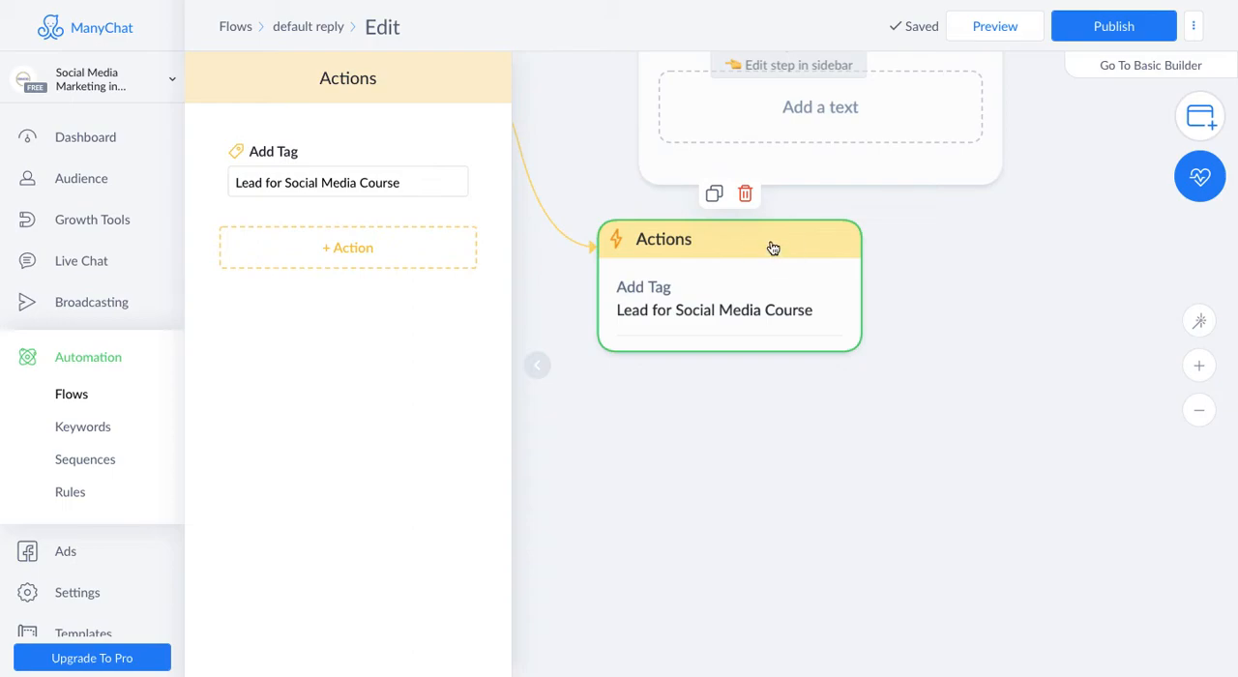
pyautogui.scroll(-2, 571, 281)
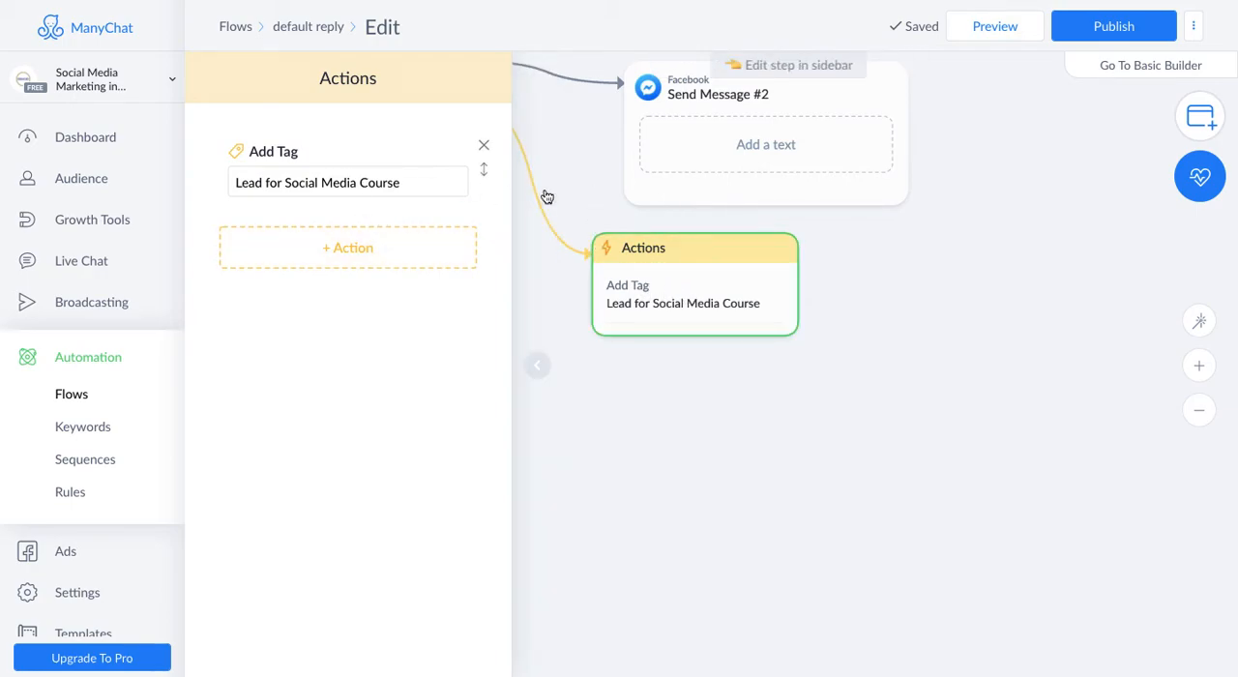
pyautogui.moveTo(574, 162); pyautogui.dragTo(1005, 359)
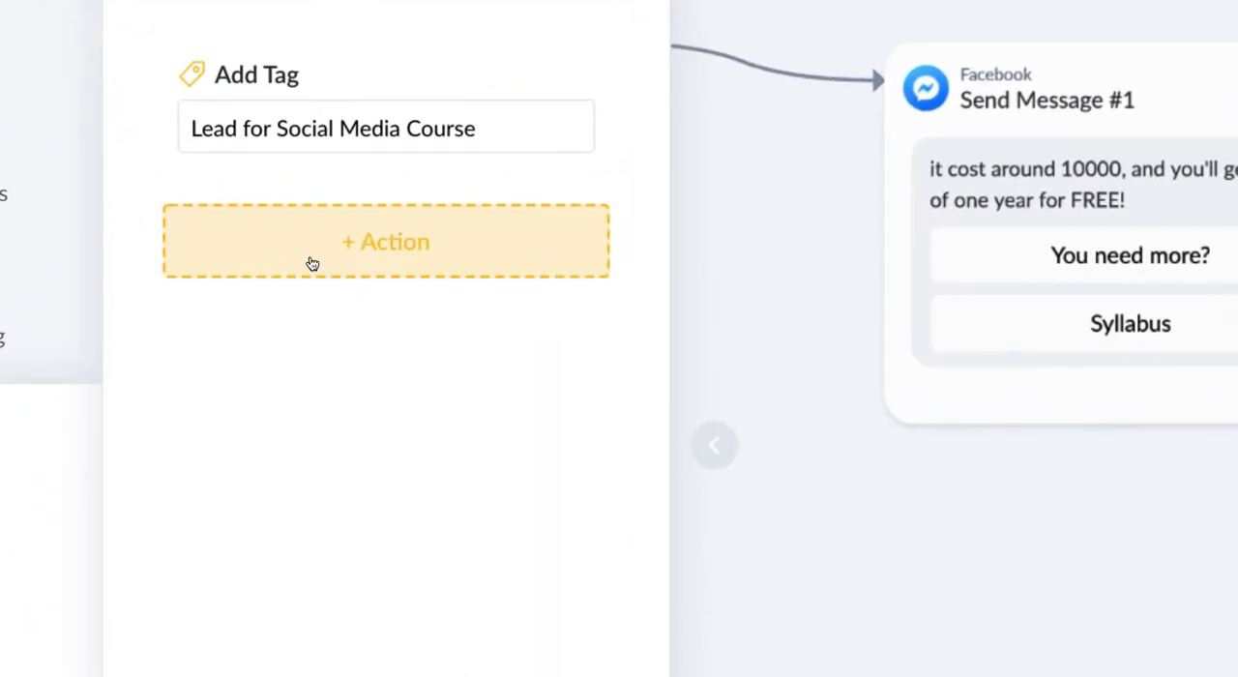
pyautogui.click(327, 262)
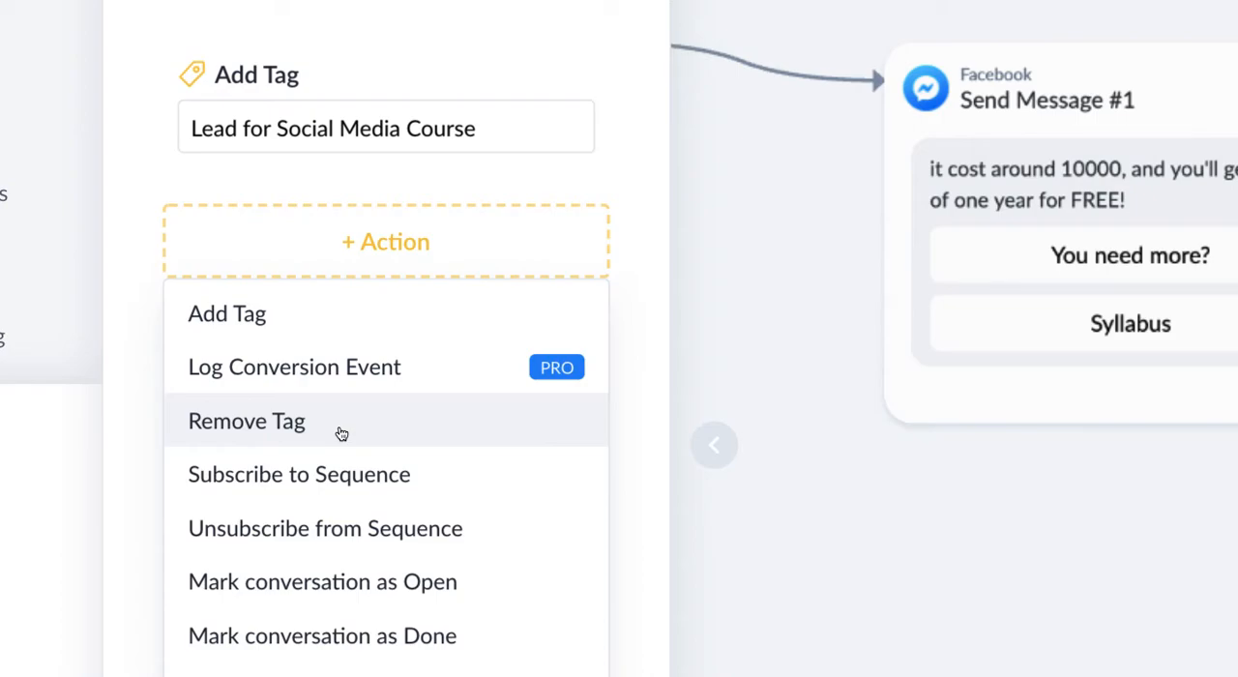
pyautogui.scroll(-2, 326, 498)
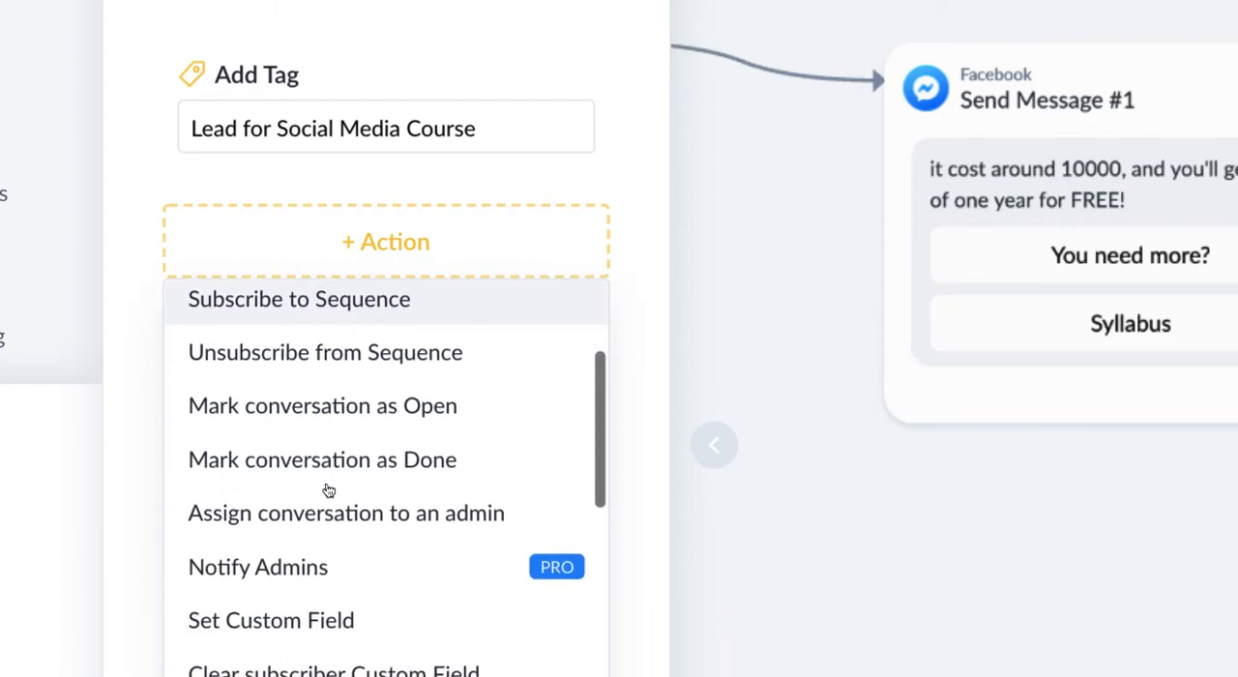
pyautogui.scroll(1, 329, 490)
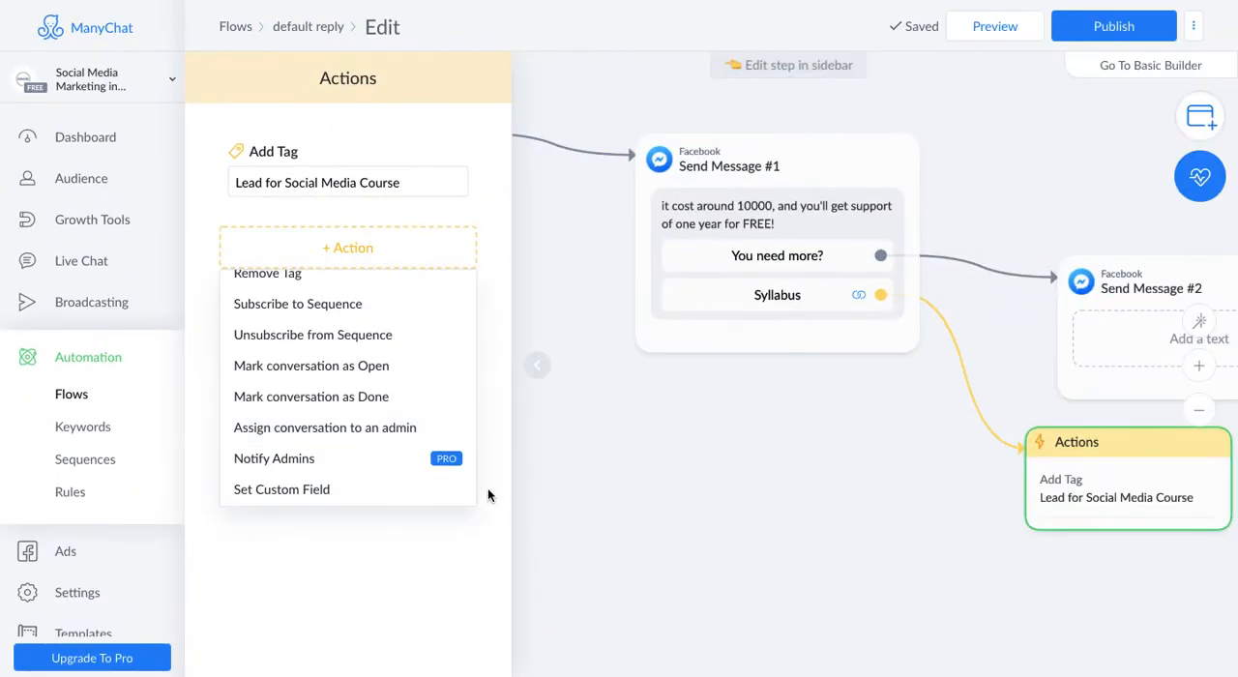
pyautogui.click(353, 631)
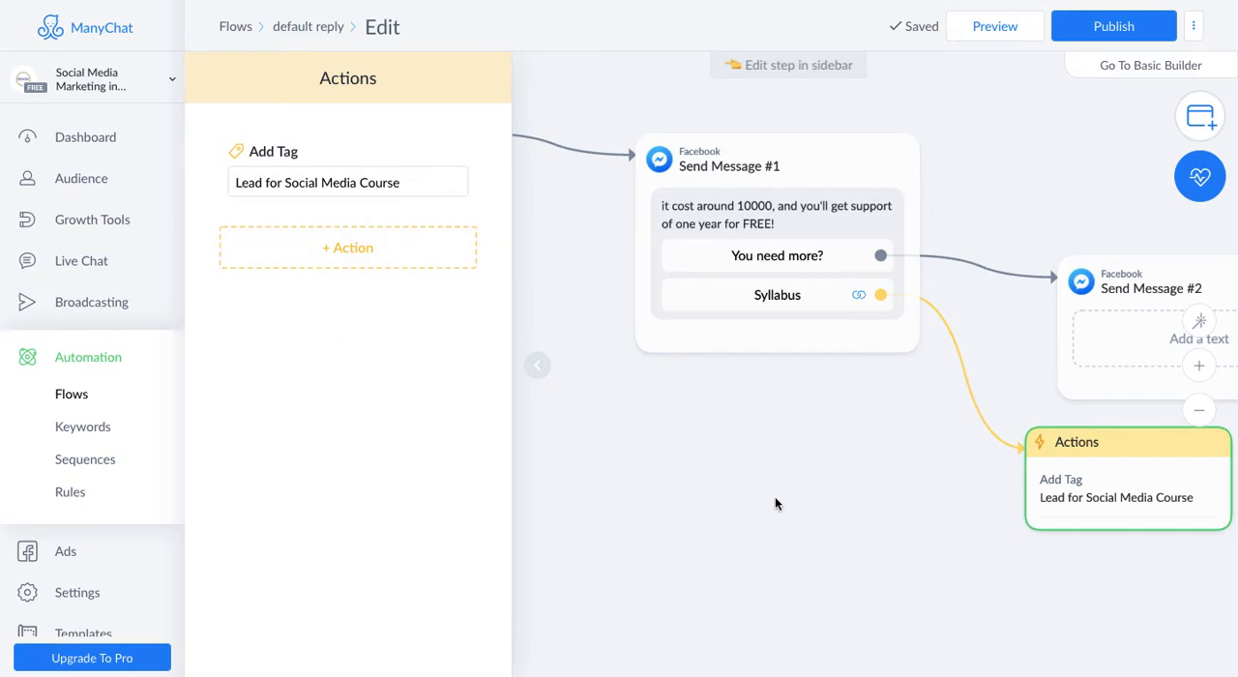
# - Review the Syllabus button's website and additional action settings in Send Message #1
pyautogui.scroll(1, 817, 462)
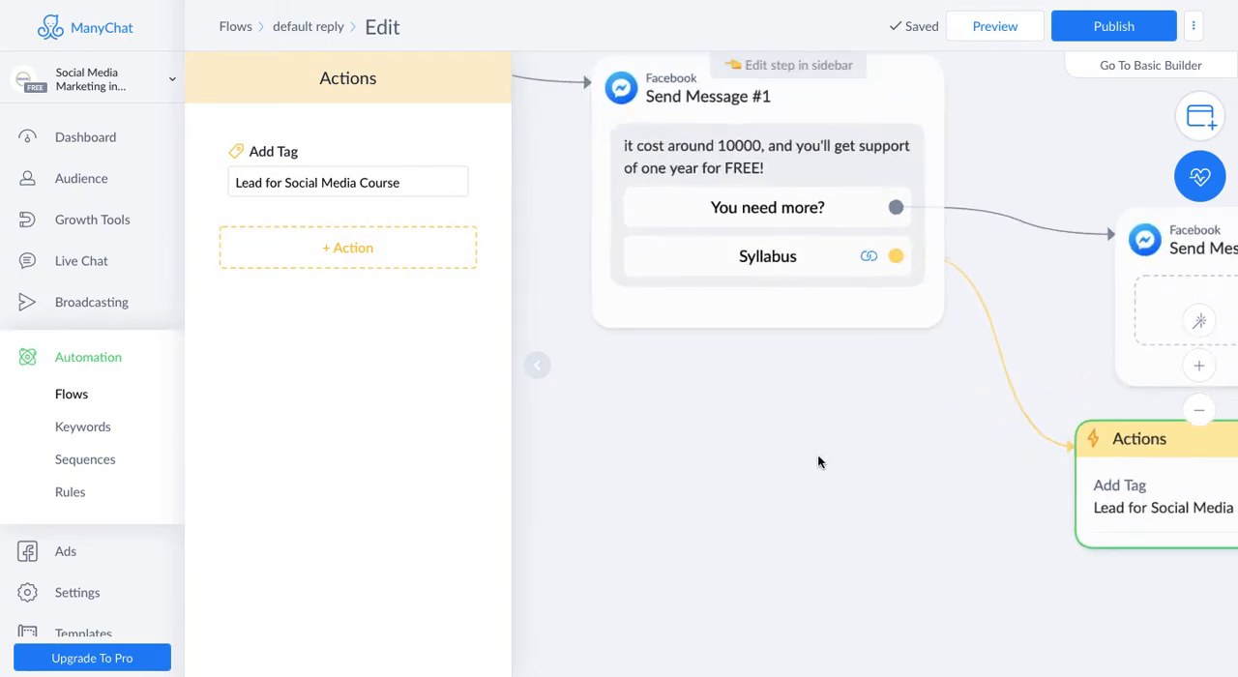
pyautogui.scroll(-2, 817, 461)
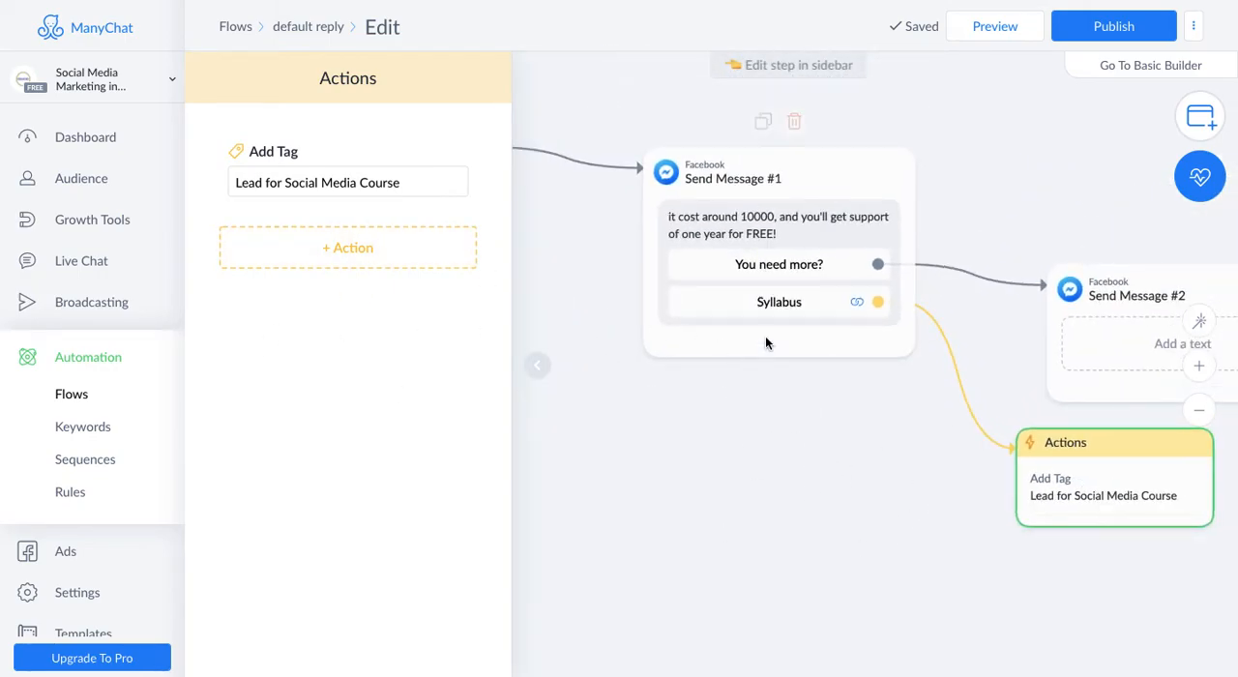
pyautogui.click(762, 303)
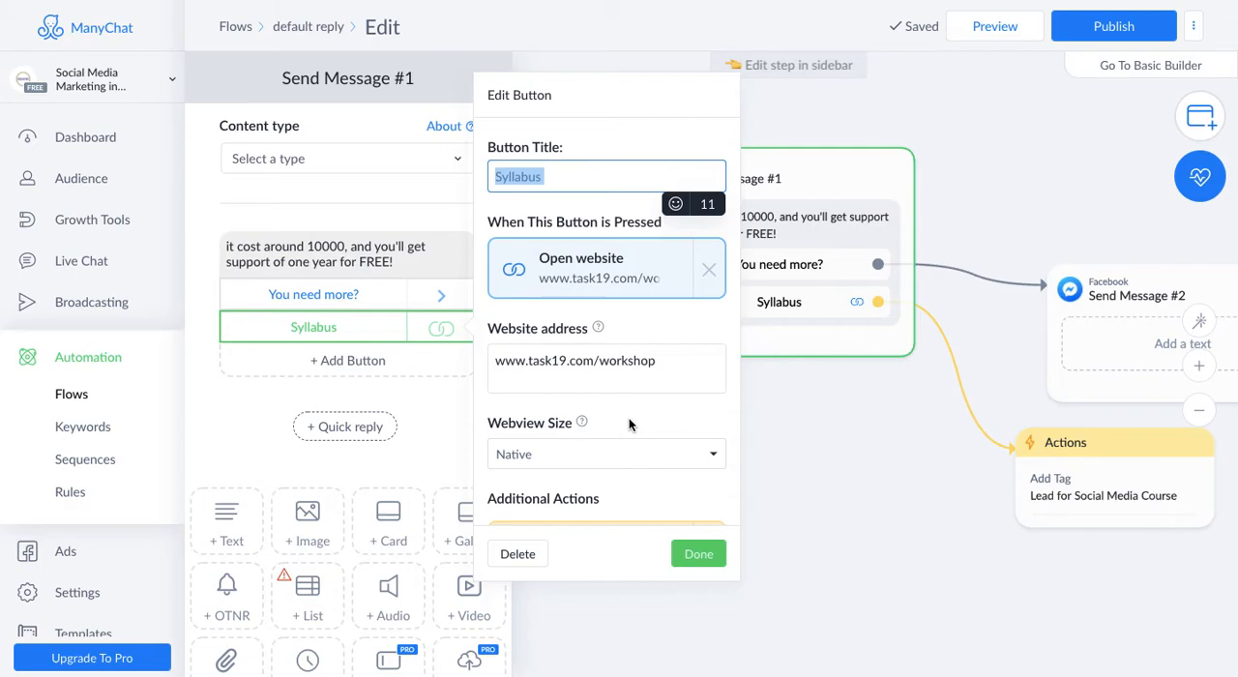
pyautogui.click(698, 555)
# - Delete the empty Send Message #2 block and try to preview the flow
pyautogui.click(1007, 39)
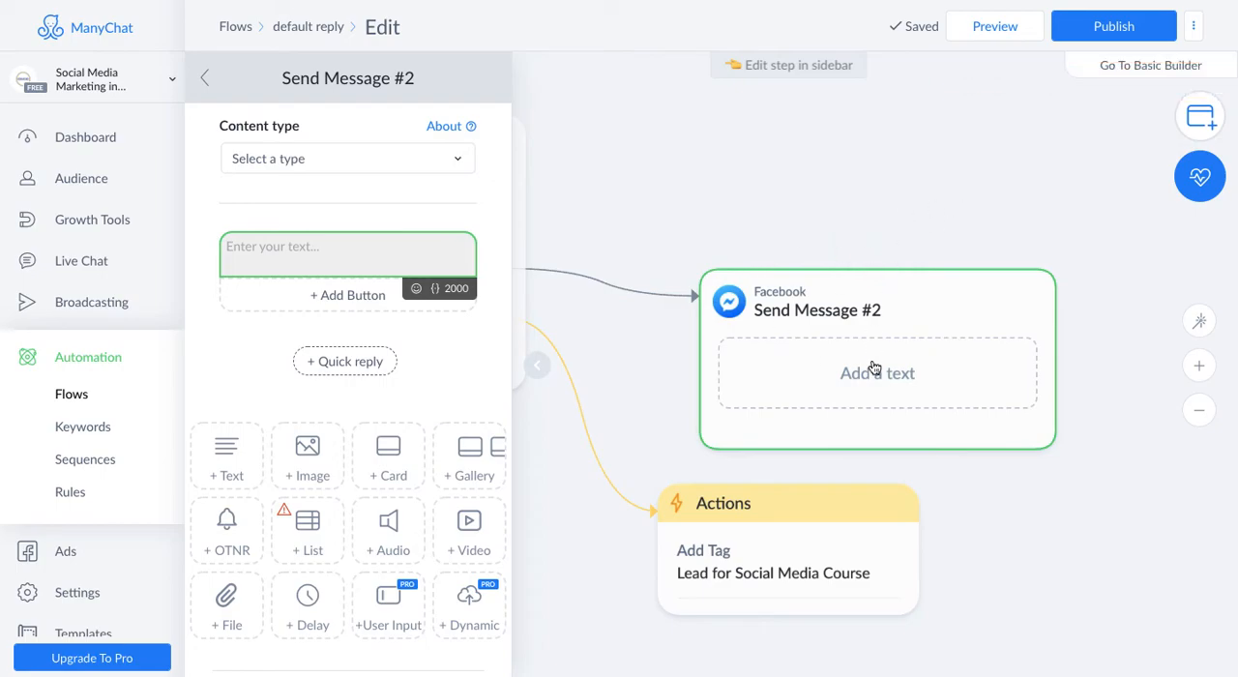
pyautogui.click(893, 243)
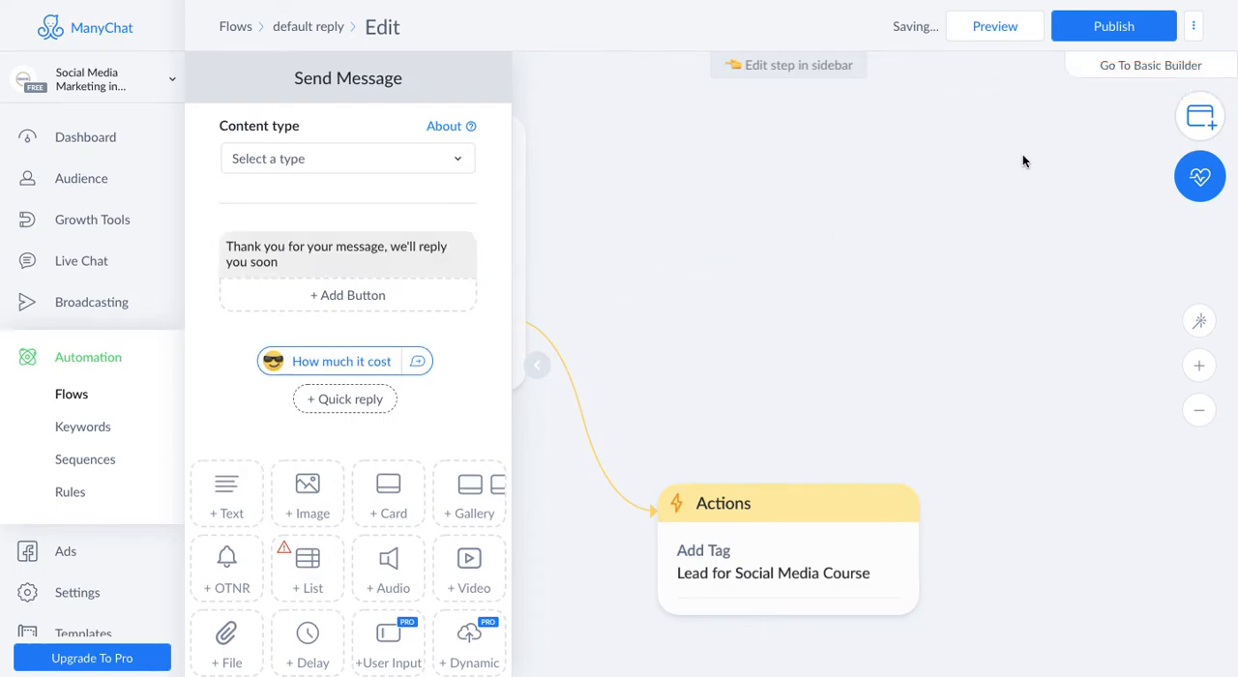
pyautogui.click(995, 29)
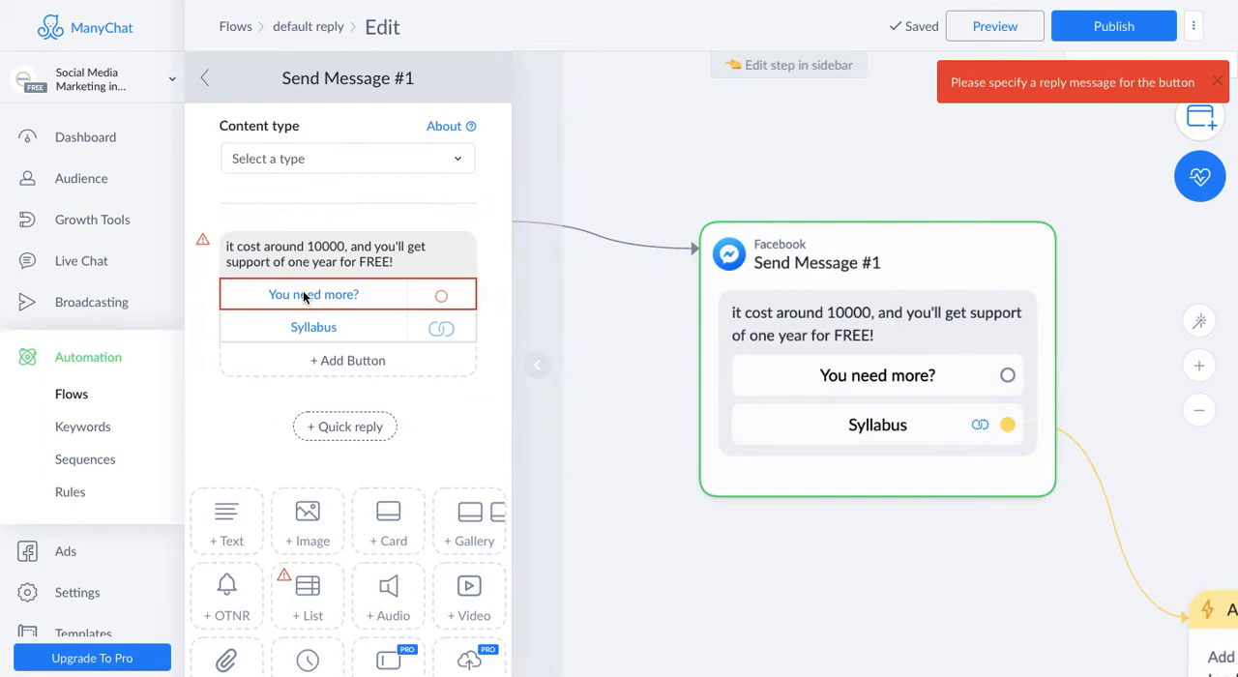
# - Make the "You need more?" button of Send Message #1 send a new message and open that message for editing
pyautogui.click(361, 300)
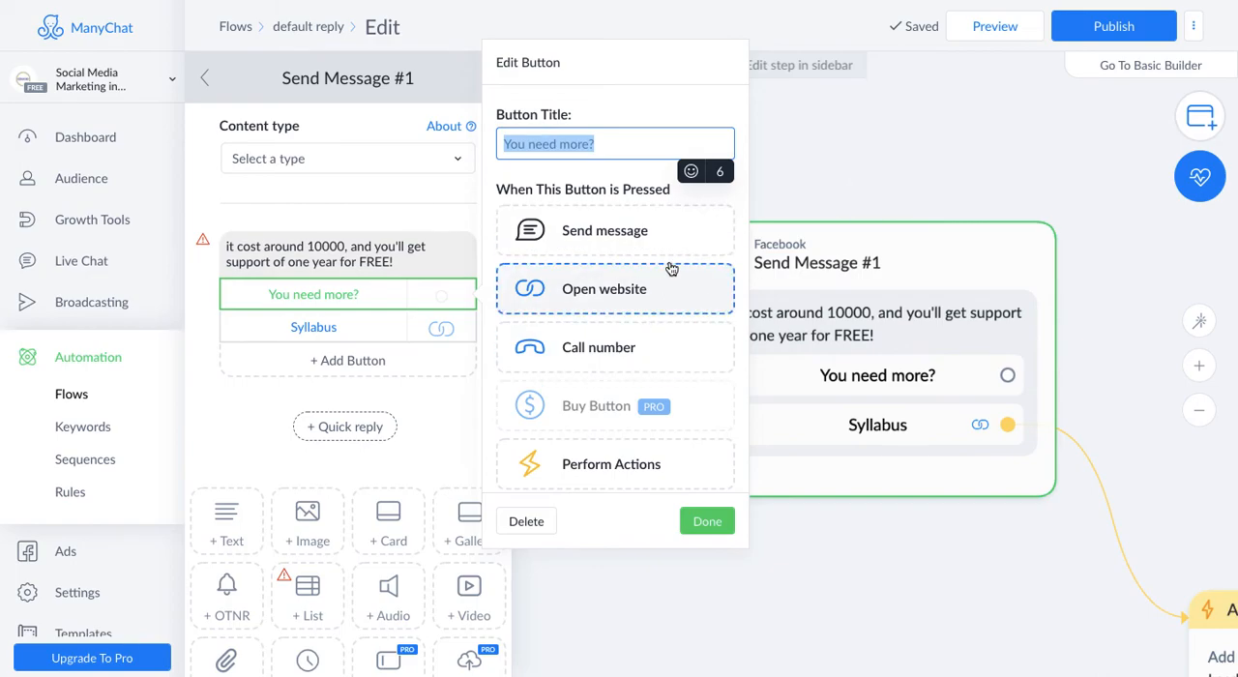
pyautogui.click(620, 228)
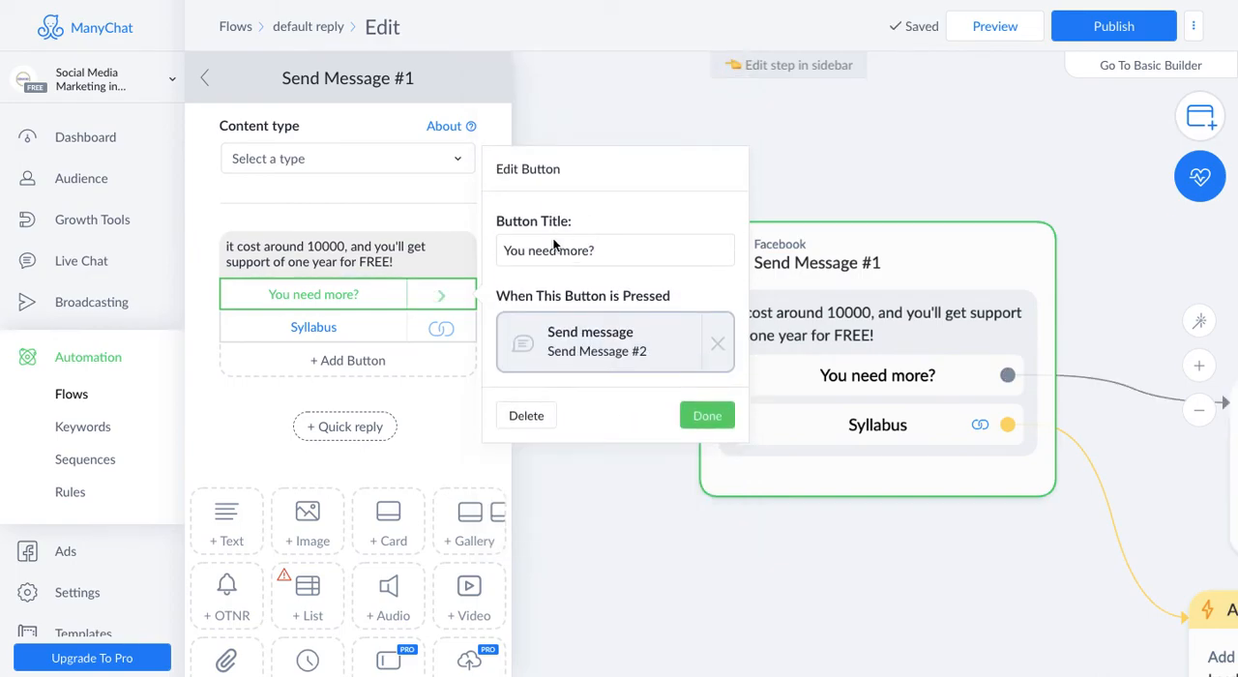
pyautogui.click(594, 338)
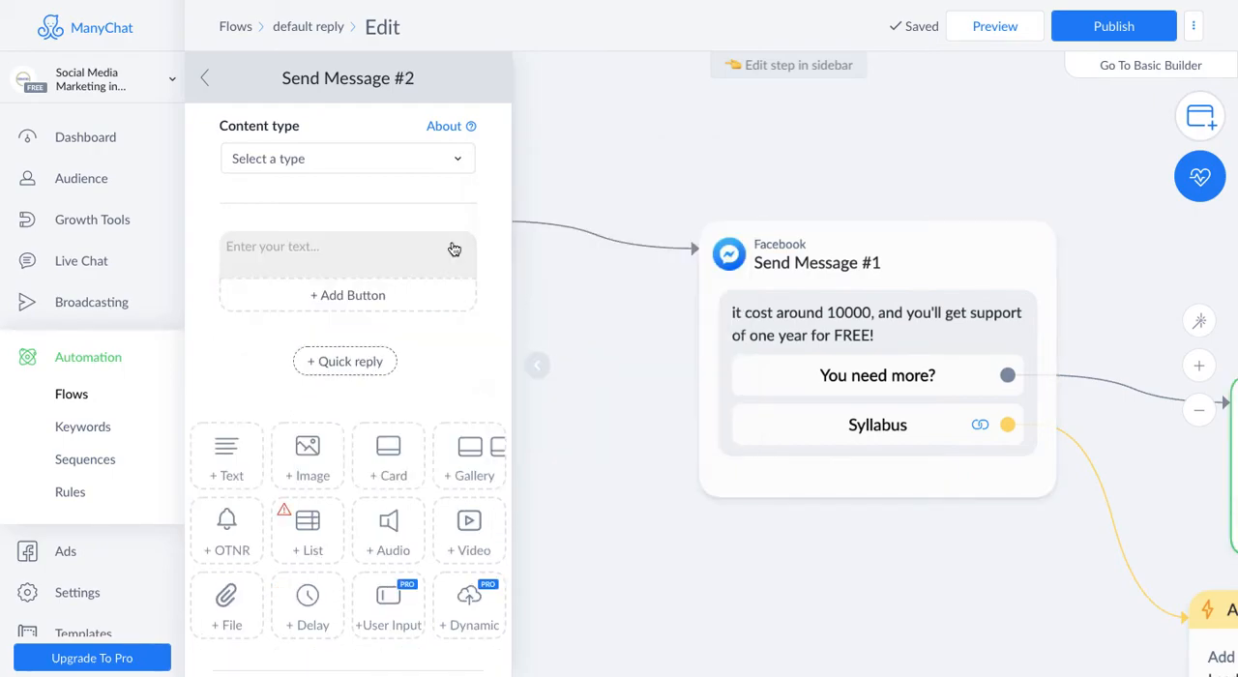
# - Enter the Send Message #2 text as the helper's first name followed by "will come and help you!"
pyautogui.click(311, 246)
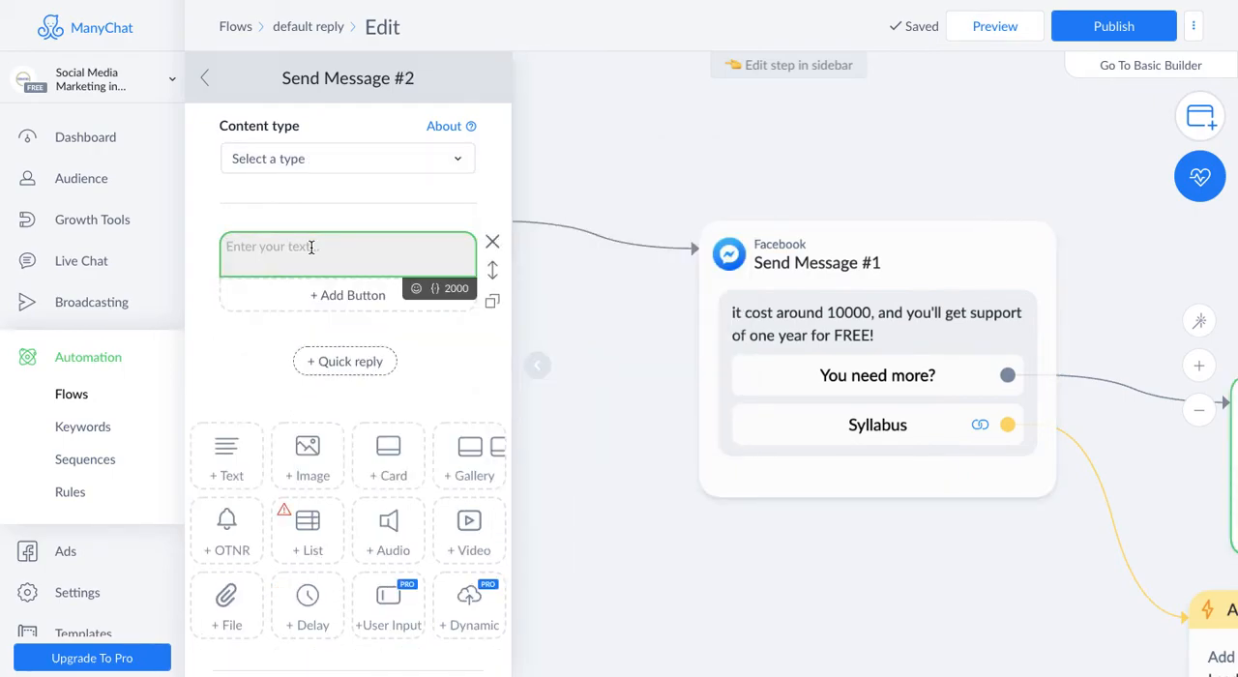
pyautogui.write('T')
pyautogui.press('BackSpace')
pyautogui.write('Riya w')
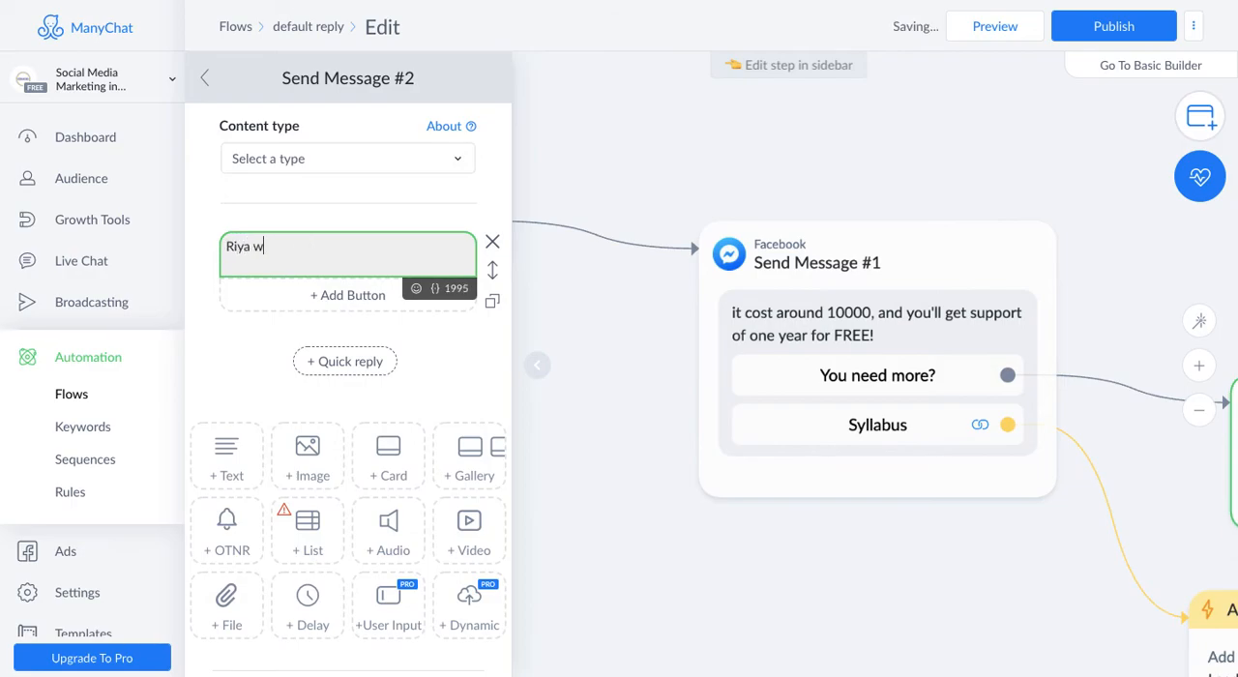
pyautogui.write('ill come and help you!')
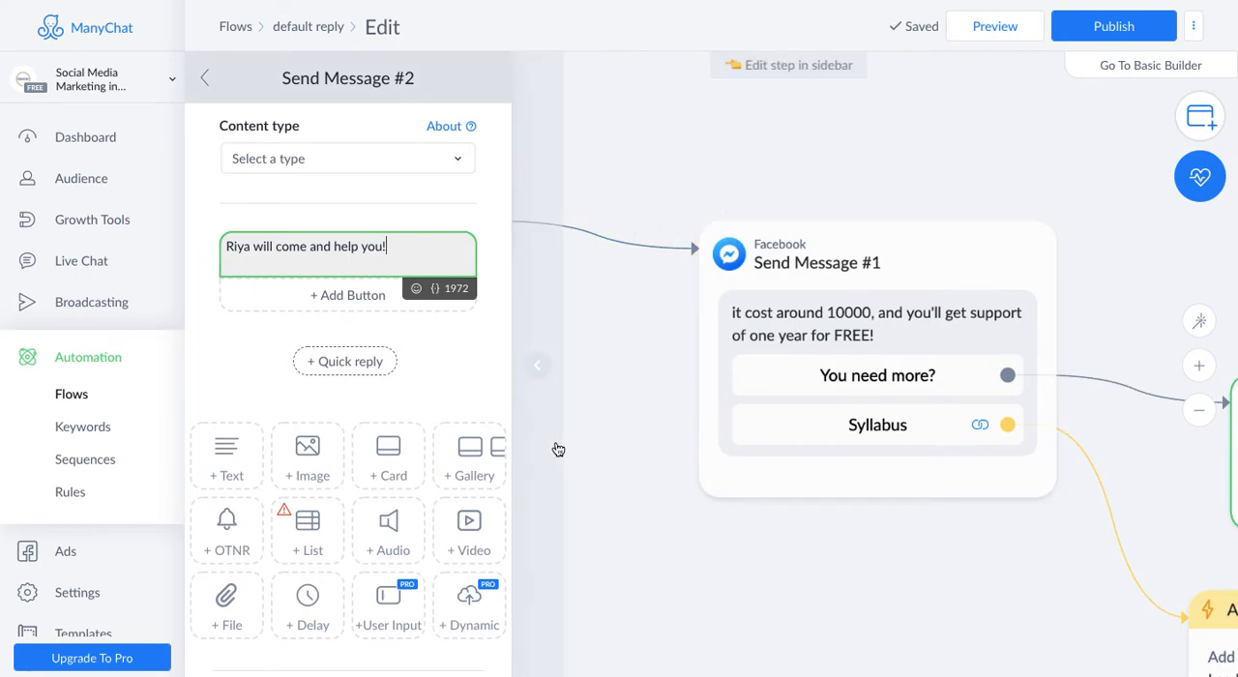
# - Preview the flow in the Facebook Messenger chat and choose the "How much it cost" quick reply
pyautogui.click(1010, 27)
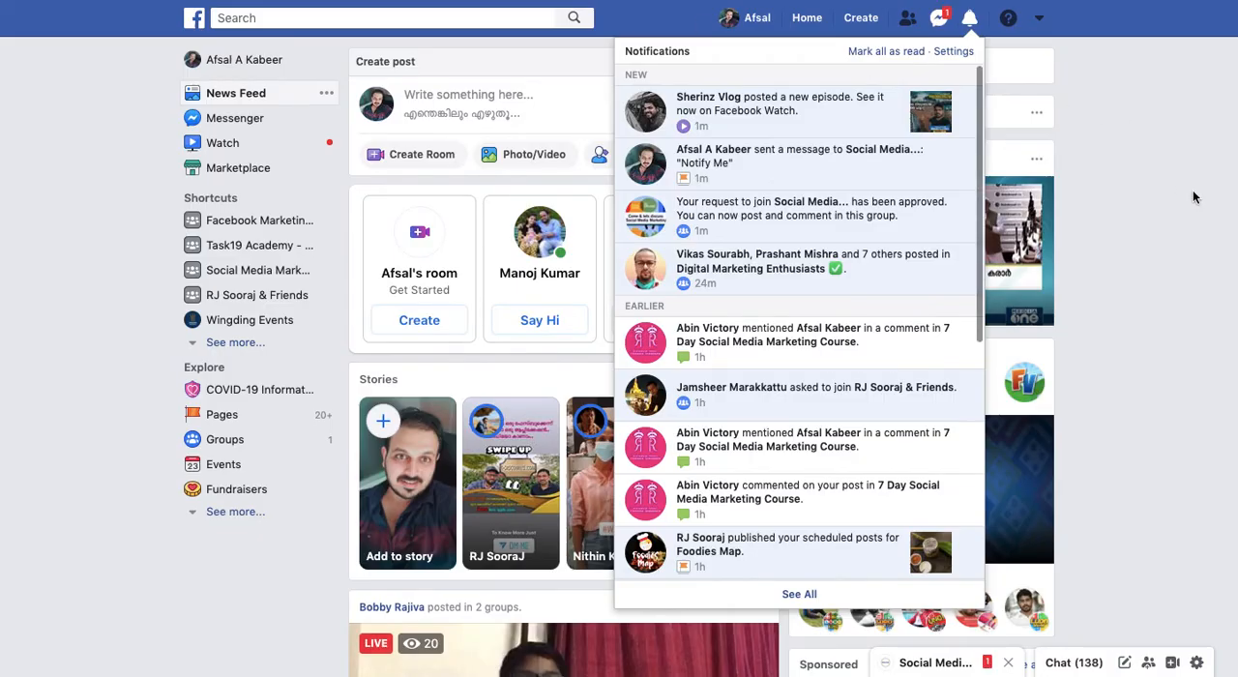
pyautogui.click(1193, 198)
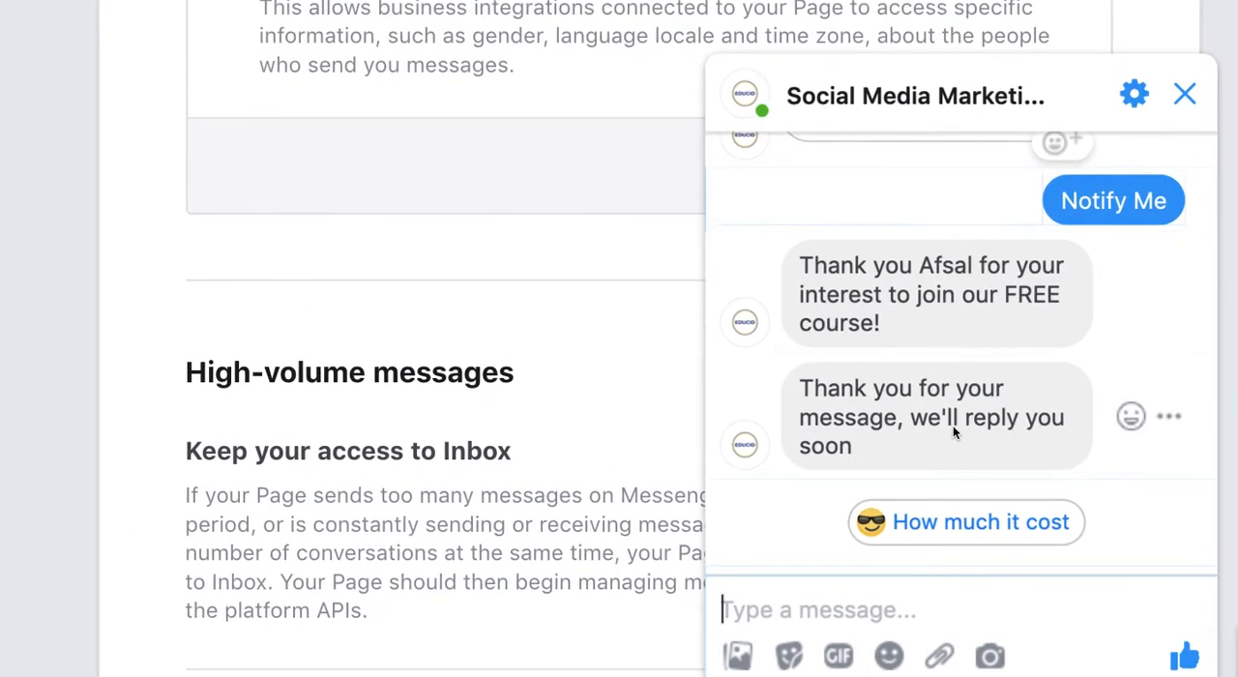
pyautogui.scroll(1, 952, 432)
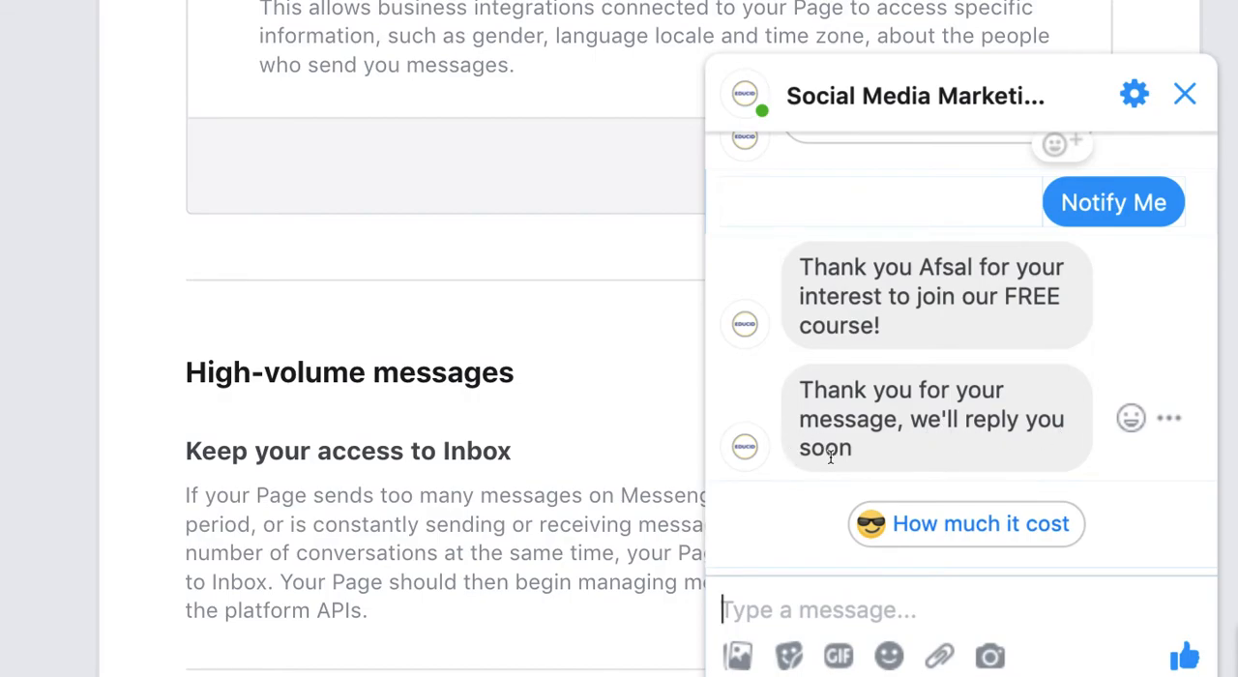
pyautogui.click(965, 538)
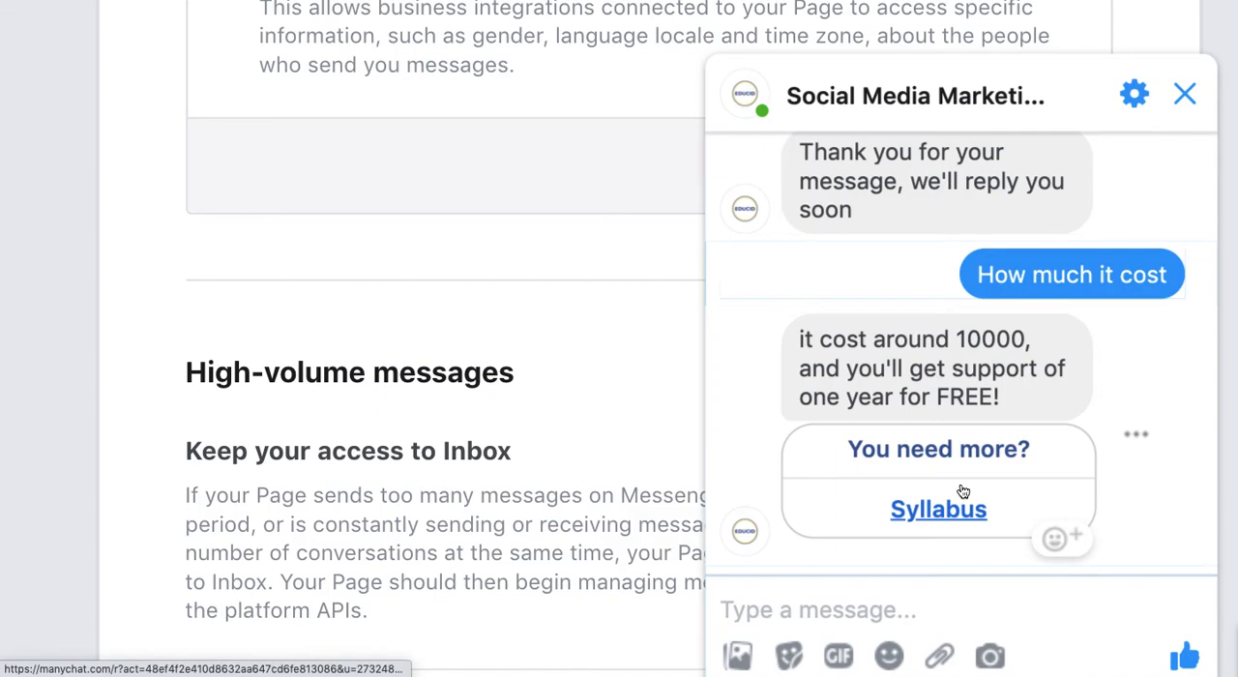
# - Test the "You need more?" and Syllabus buttons in the chat and look through the linked workshop page
pyautogui.click(919, 454)
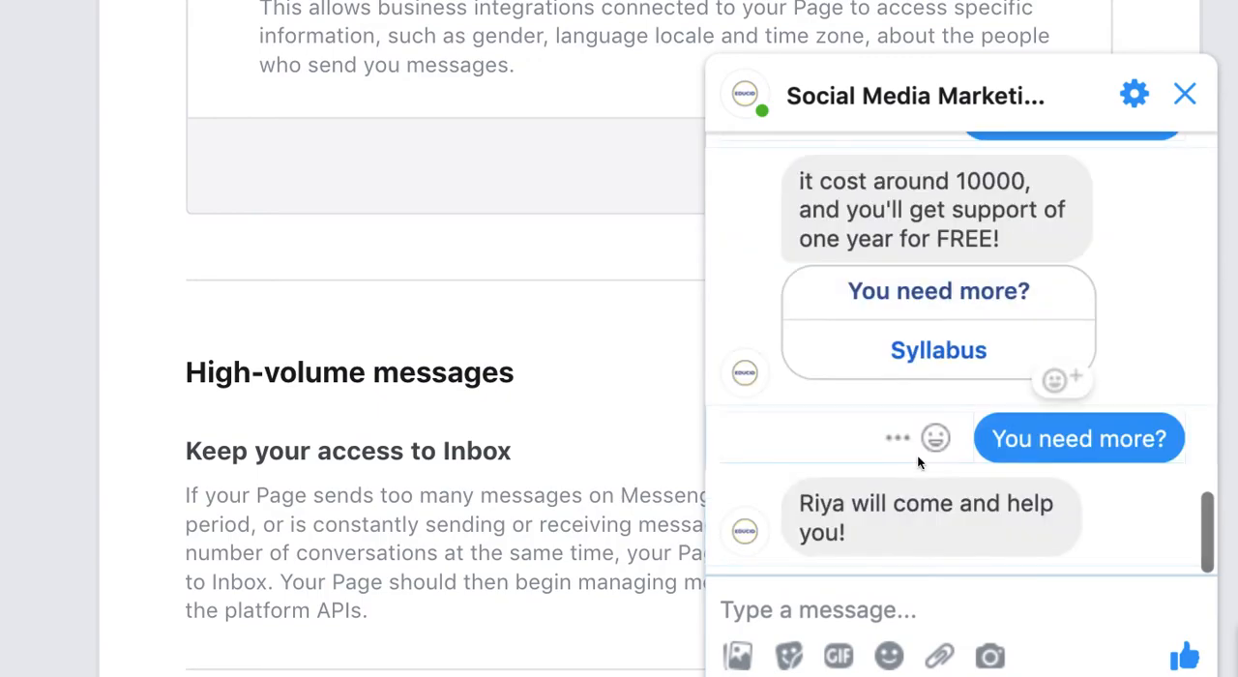
pyautogui.click(949, 358)
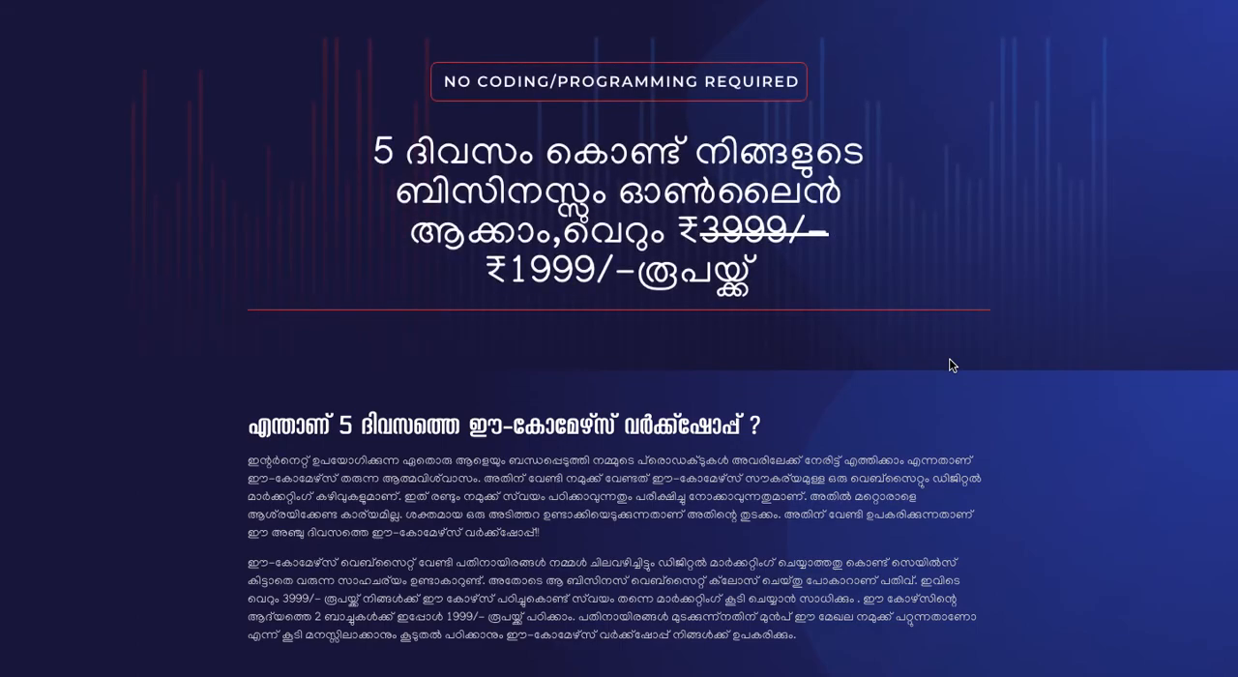
pyautogui.scroll(-15, 564, 350)
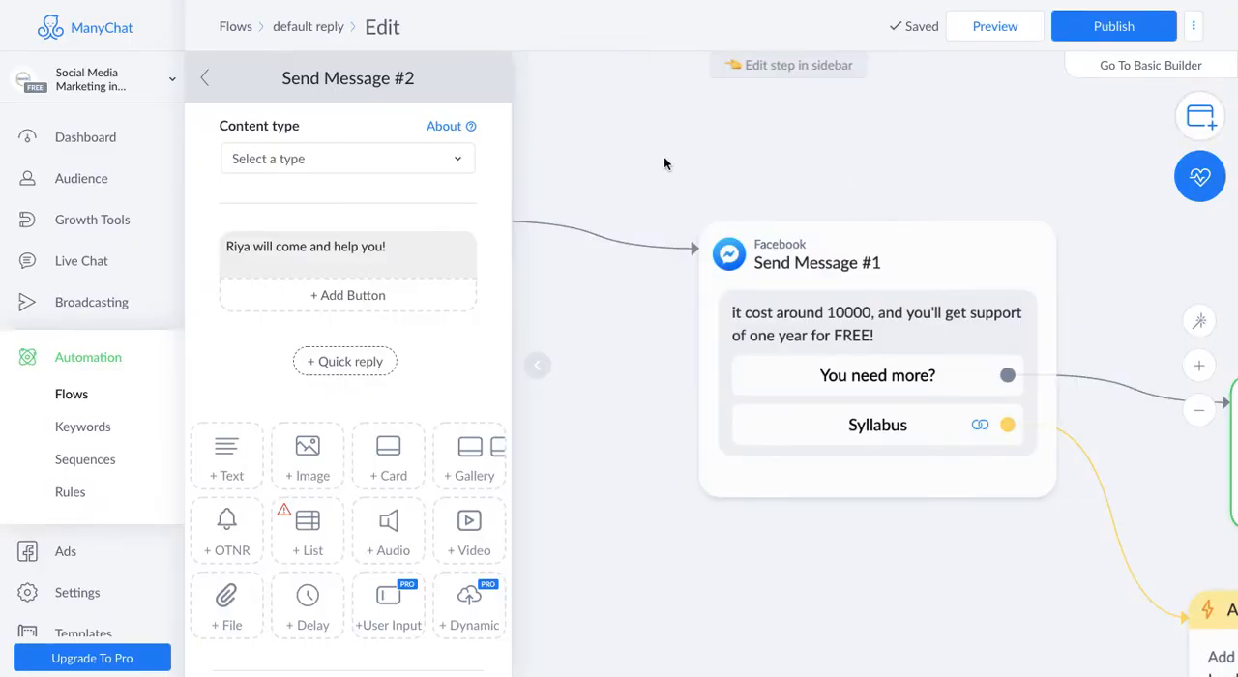
# - Publish the default reply flow in ManyChat and open the text of the first Send Message block
pyautogui.click(1122, 29)
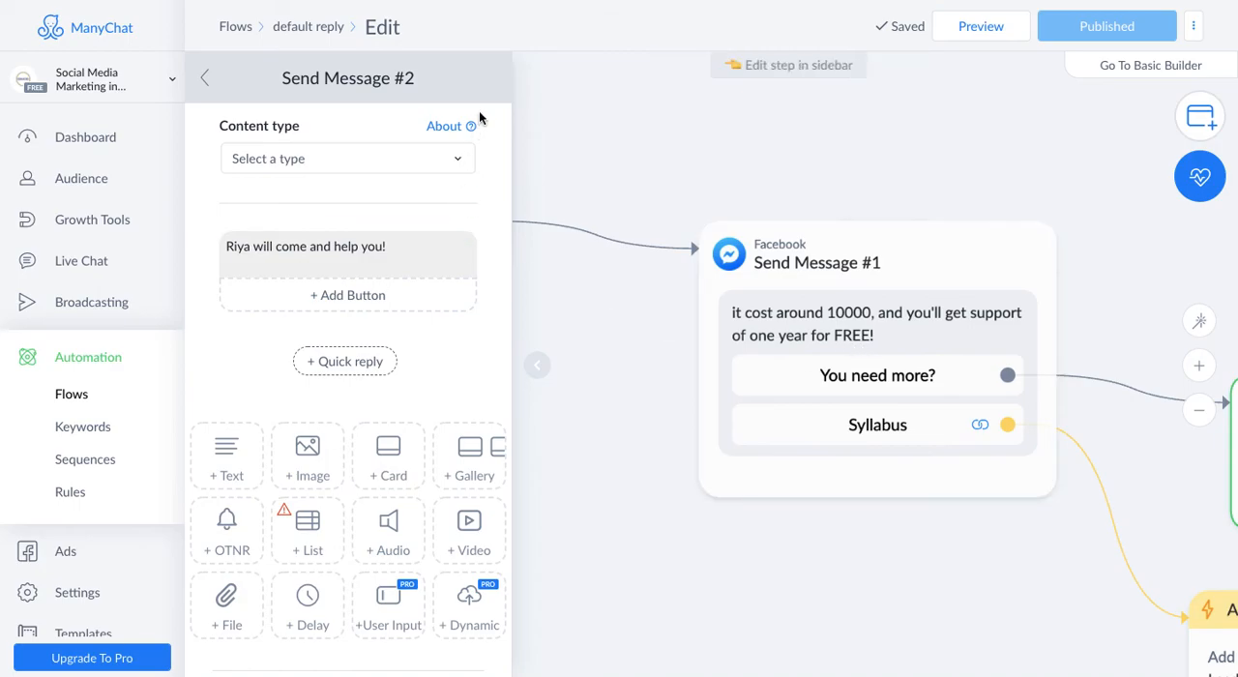
pyautogui.click(694, 135)
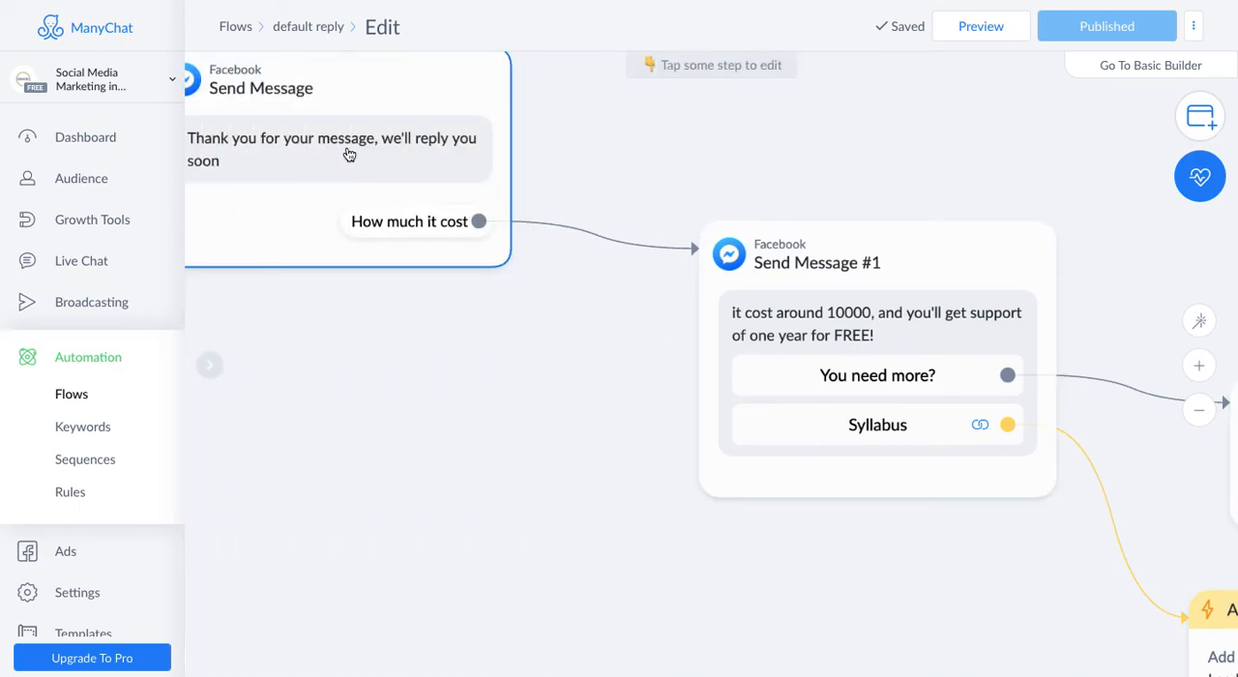
pyautogui.scroll(1, 727, 198)
pyautogui.click(450, 165)
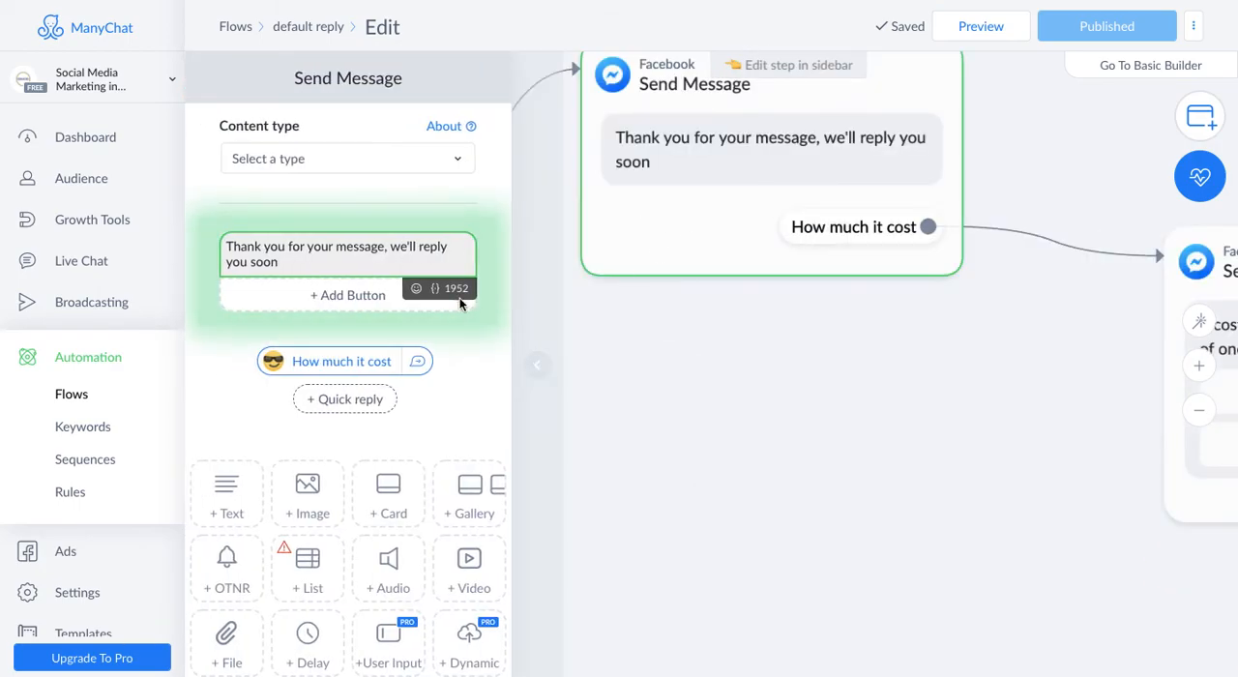
# - Add a button with the Open website action to the thank-you text of the first Send Message block
pyautogui.click(372, 300)
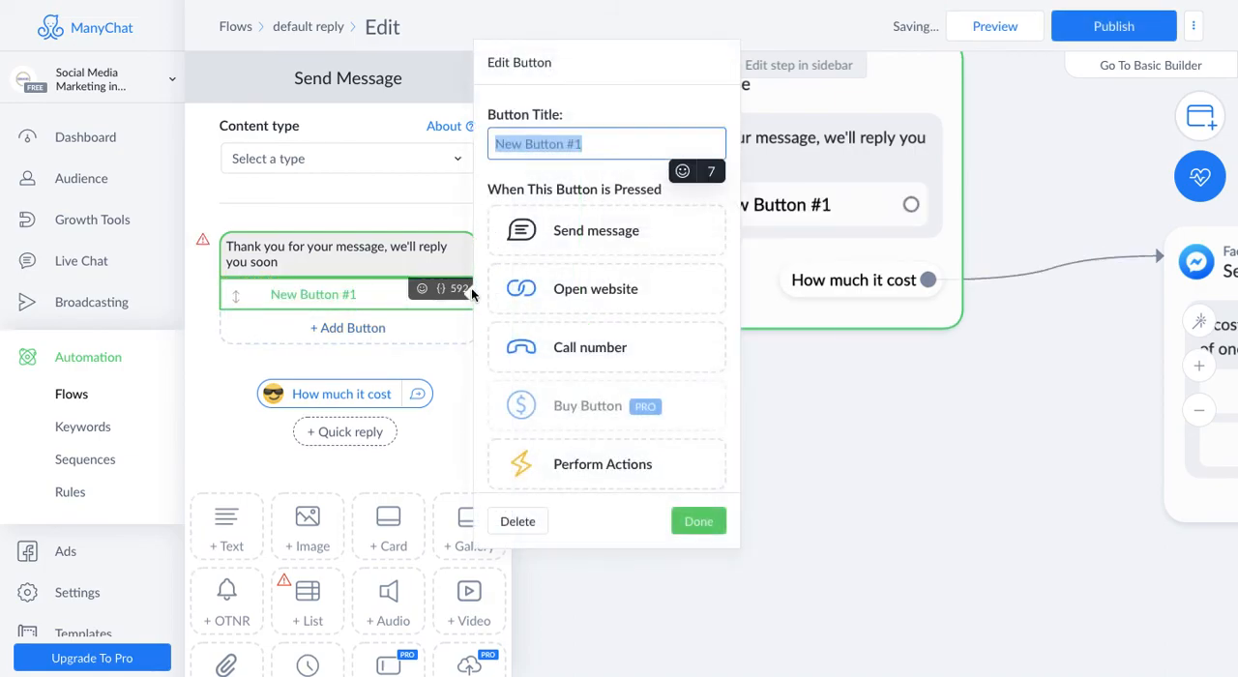
pyautogui.click(628, 287)
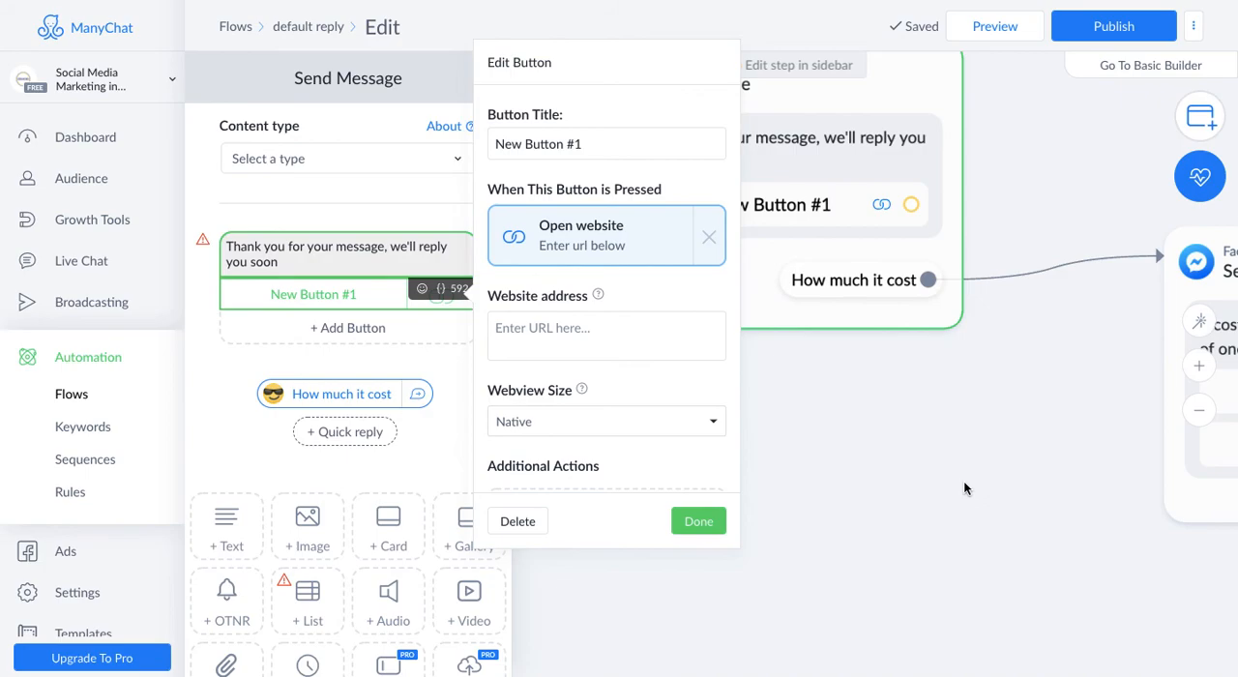
pyautogui.click(964, 488)
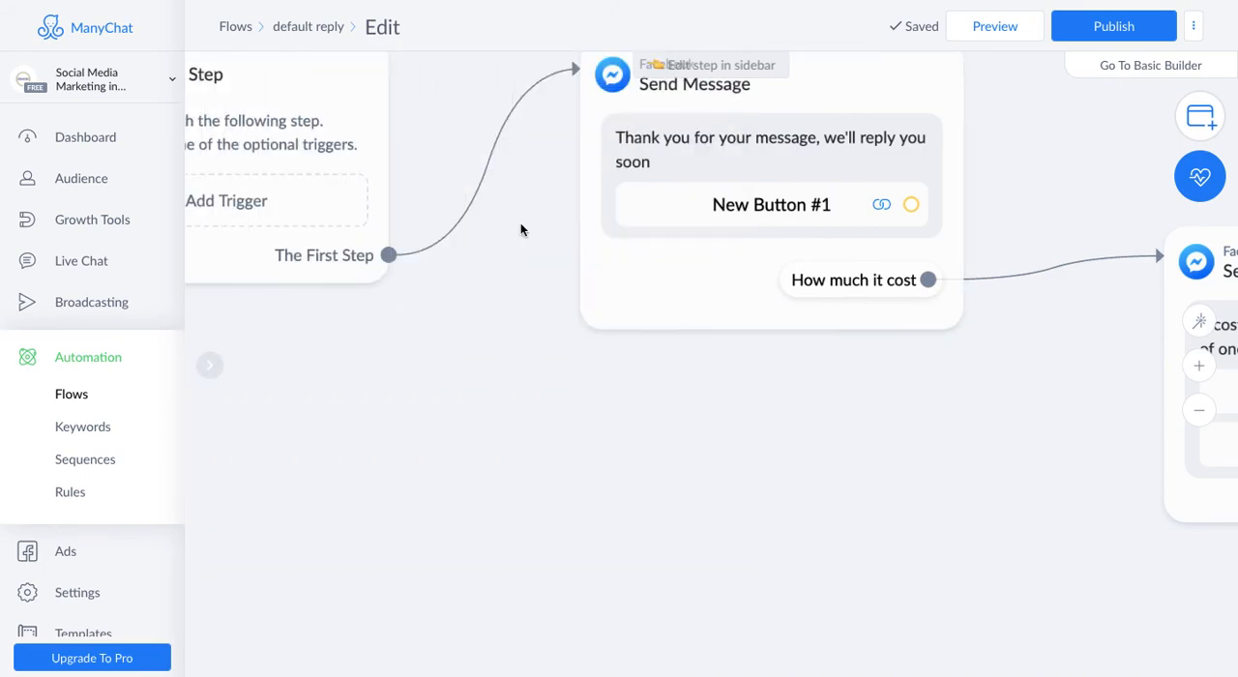
# - Examine the bot's Dashboard, covering the active subscribers chart, audience breakdown, content overview and last modified flows
pyautogui.click(85, 137)
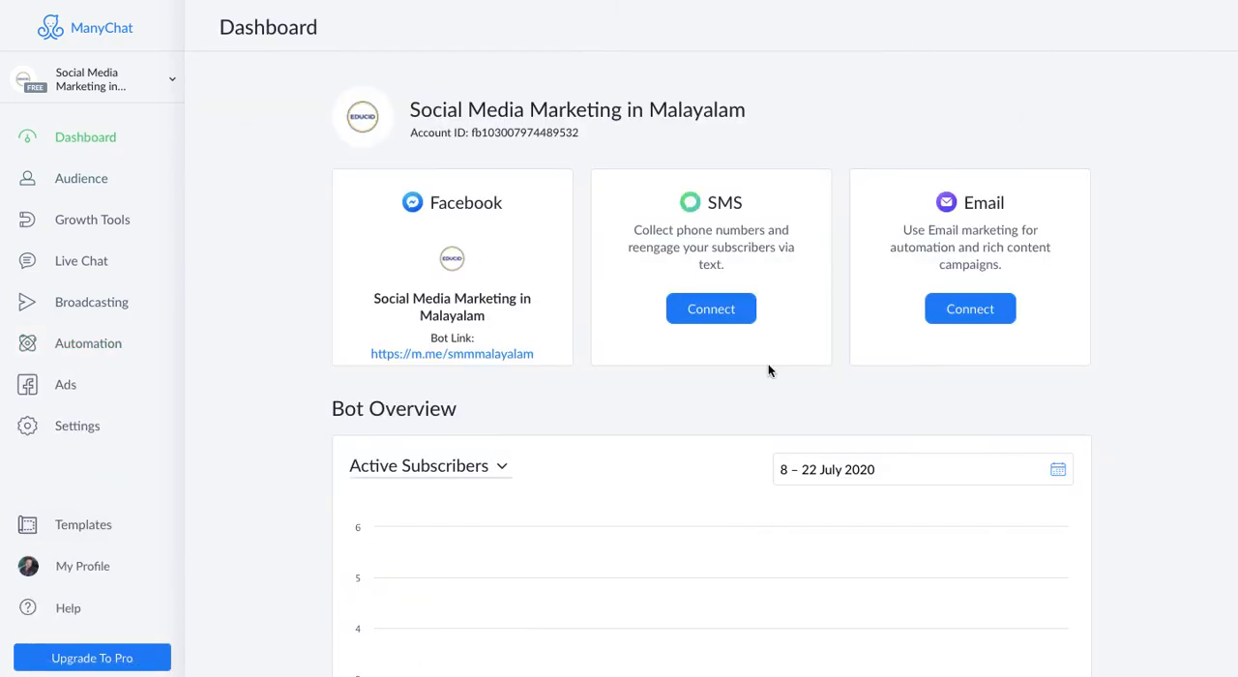
pyautogui.scroll(-4, 580, 412)
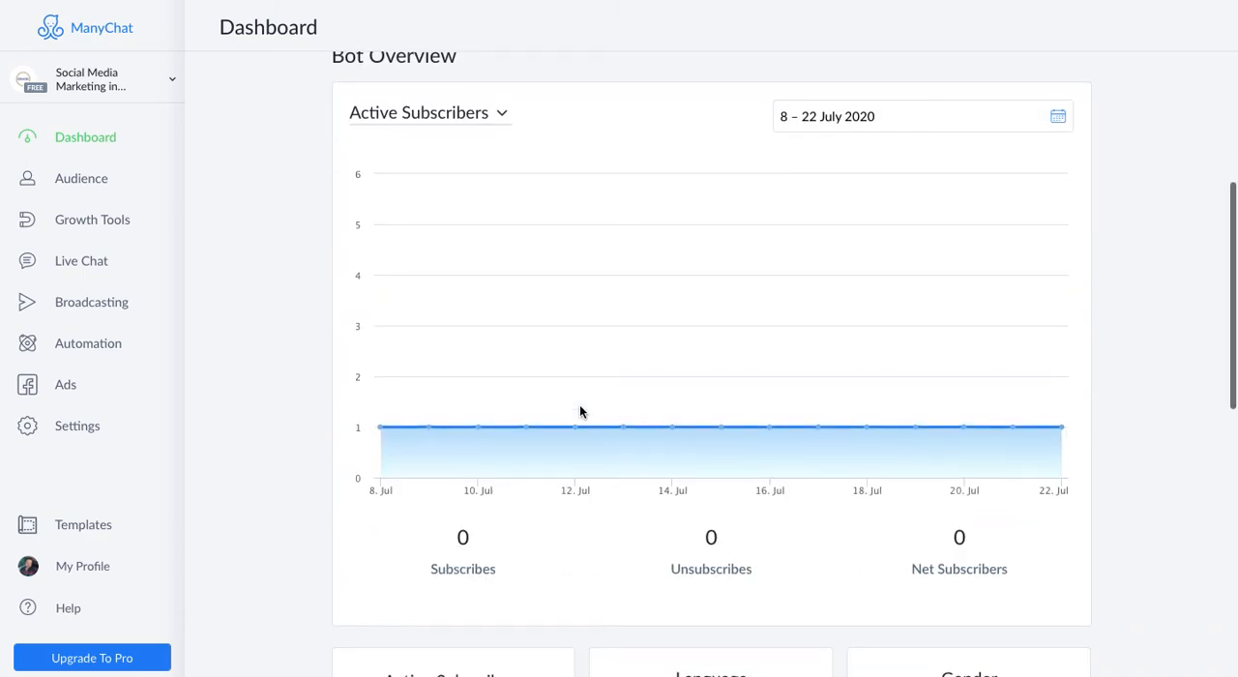
pyautogui.scroll(-4, 579, 412)
pyautogui.scroll(-4, 579, 409)
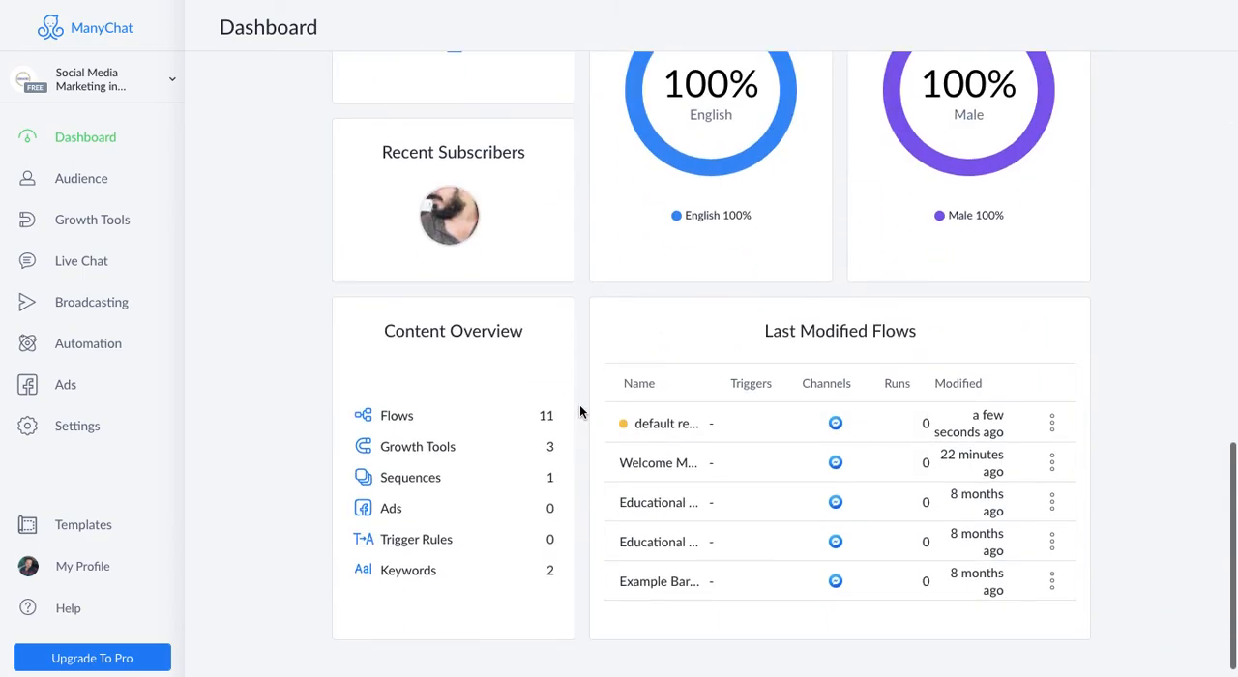
# - Open the recent subscriber's profile and add a new user tag named "Most Qualified Lead"
pyautogui.click(453, 206)
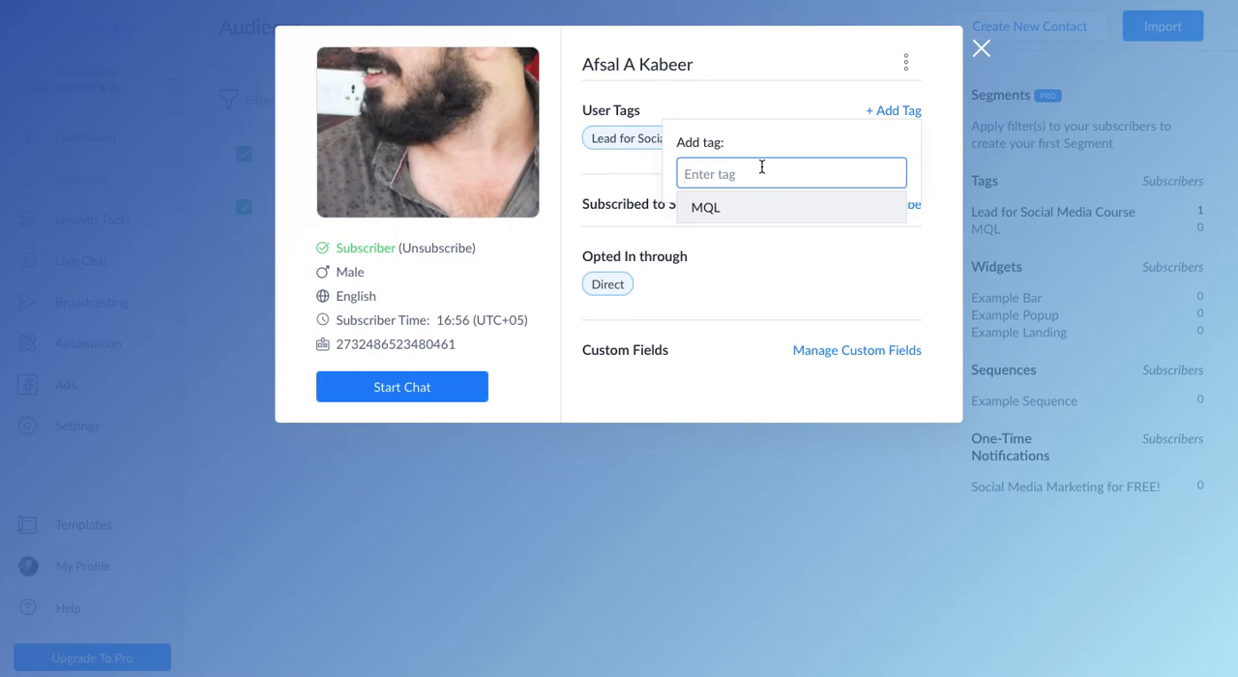
pyautogui.write('Most Qualified Lead')
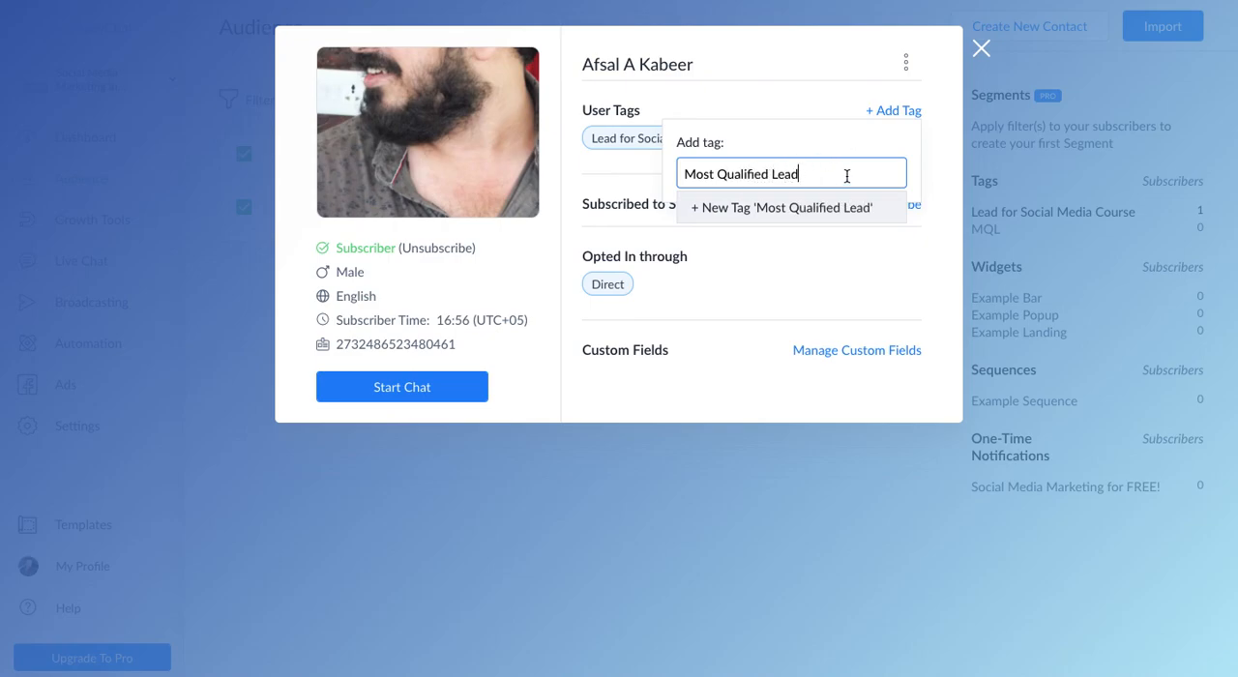
pyautogui.click(793, 209)
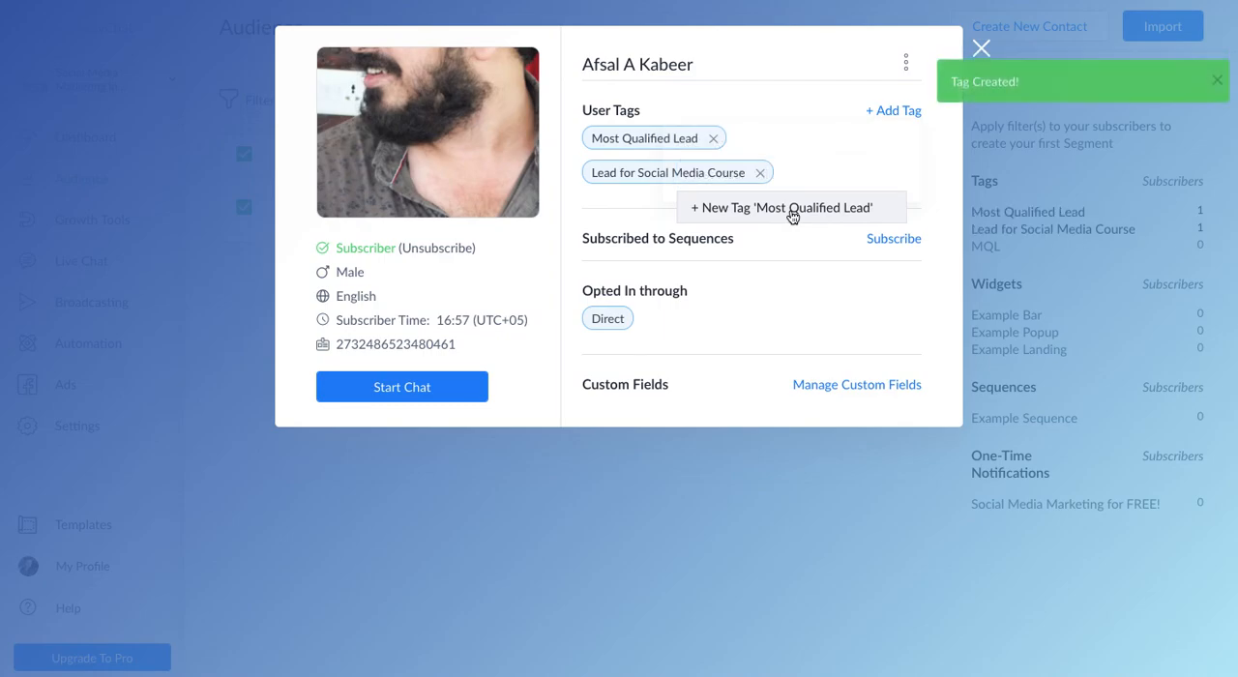